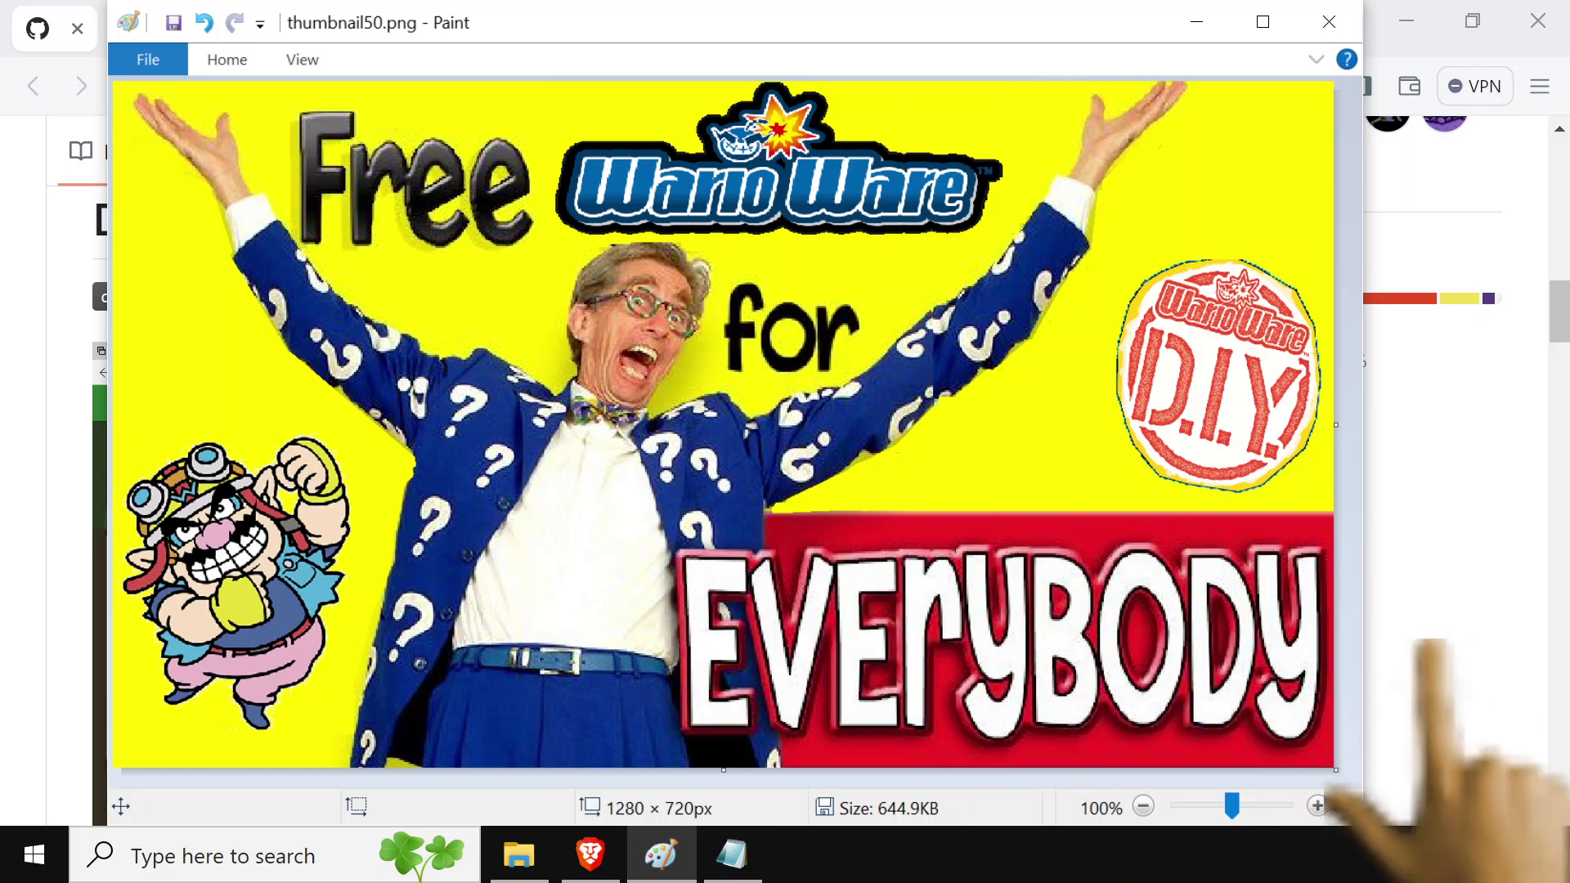
Glance at the DoujinSoft Store home and games tabs, then scroll through the GitHub README
{"action": "key", "text": "alt+Tab"}
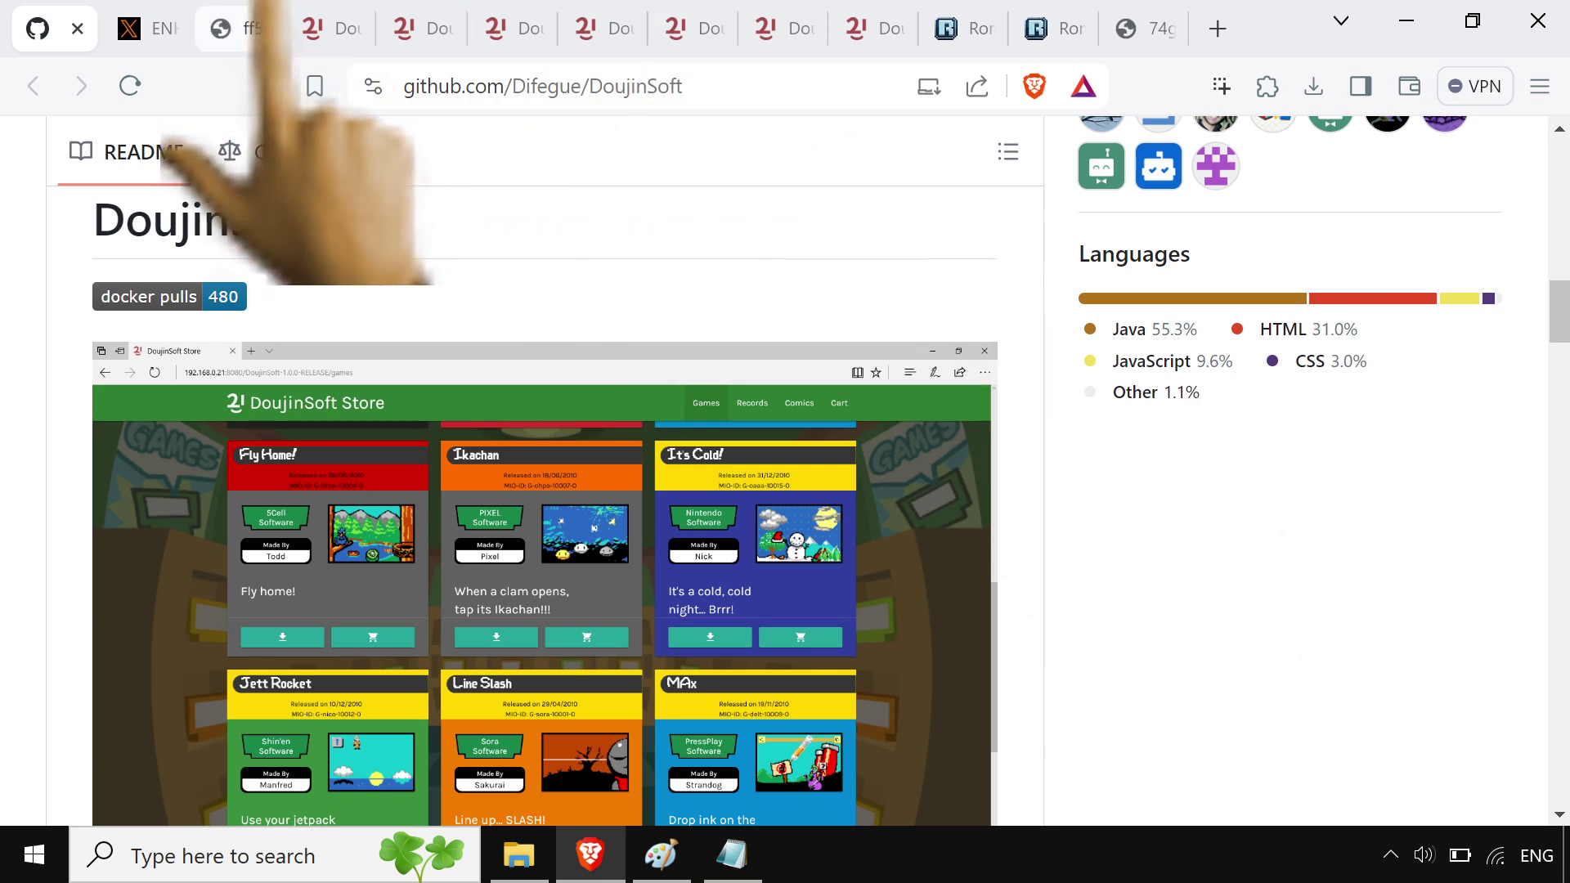
{"action": "left_click", "coordinate": [332, 28]}
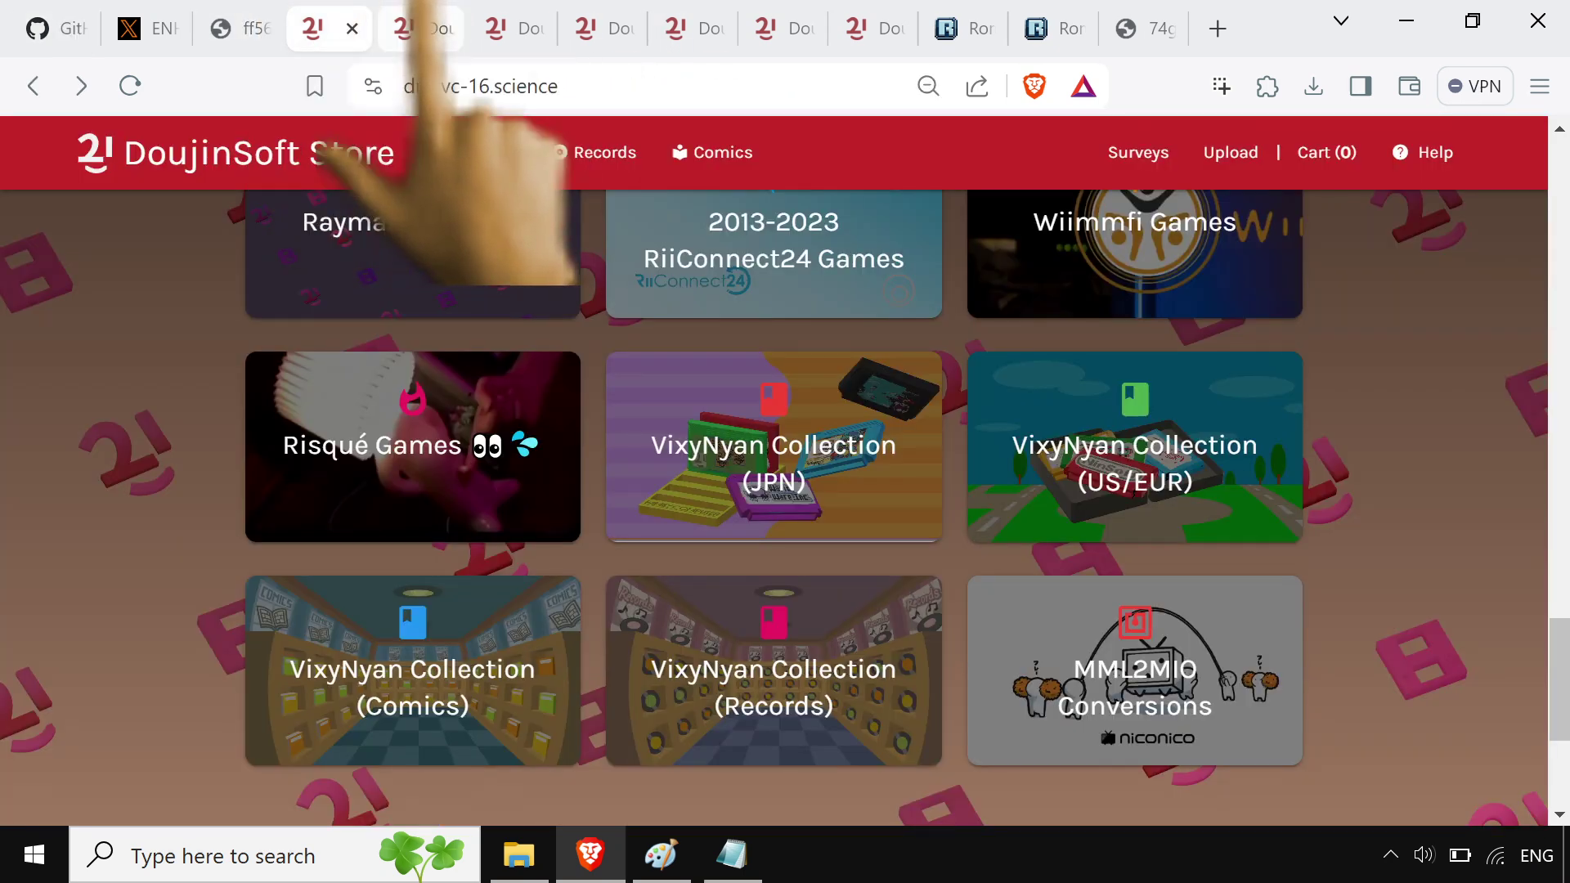
{"action": "left_click", "coordinate": [417, 28]}
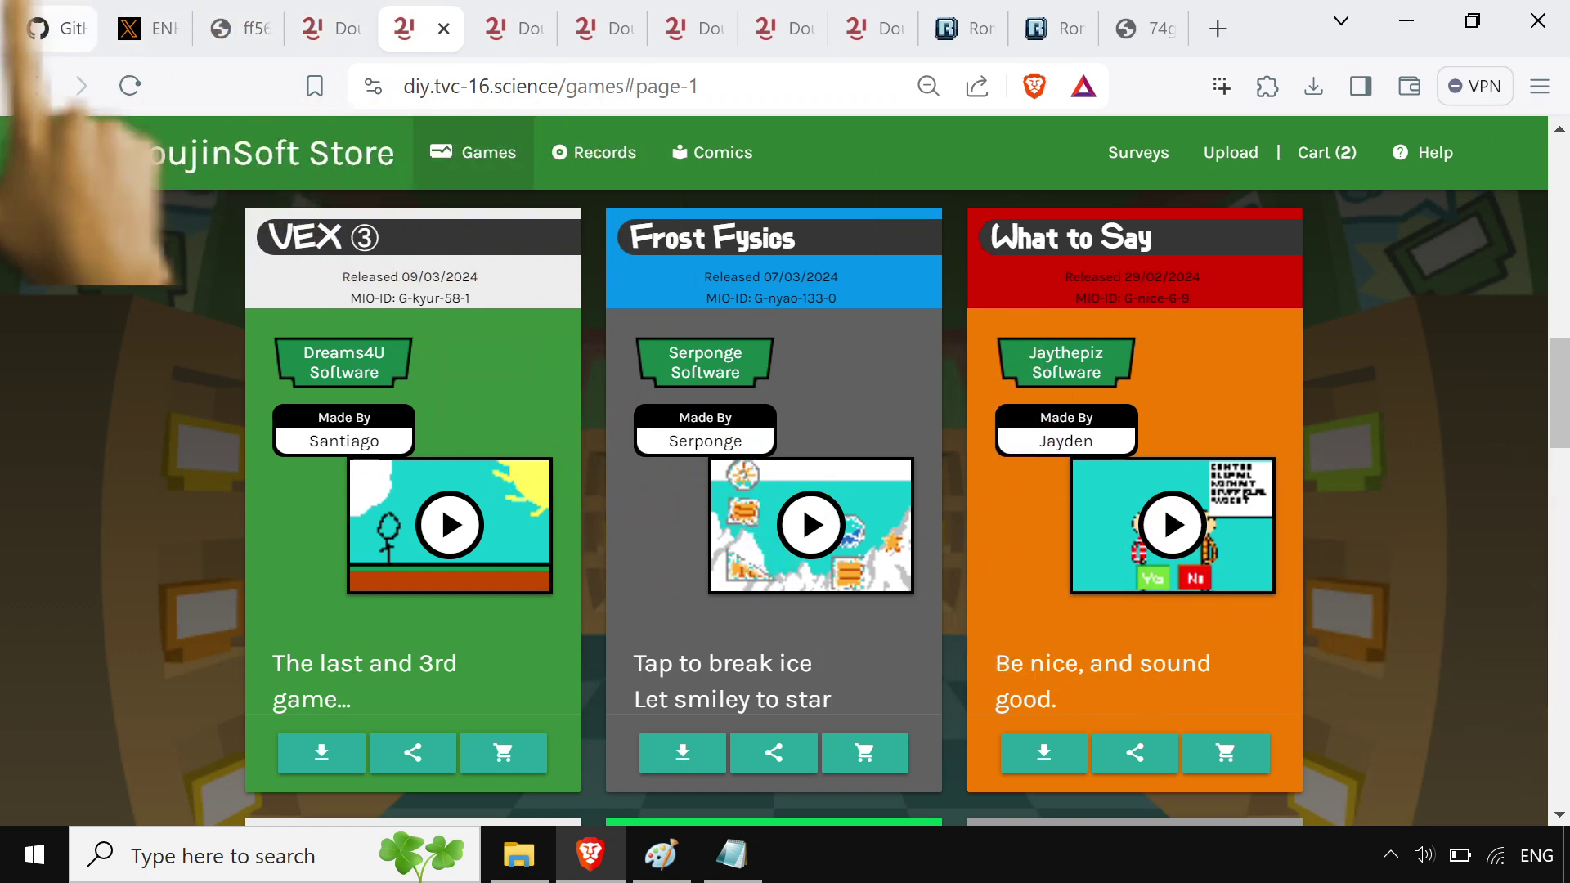
{"action": "left_click", "coordinate": [37, 28]}
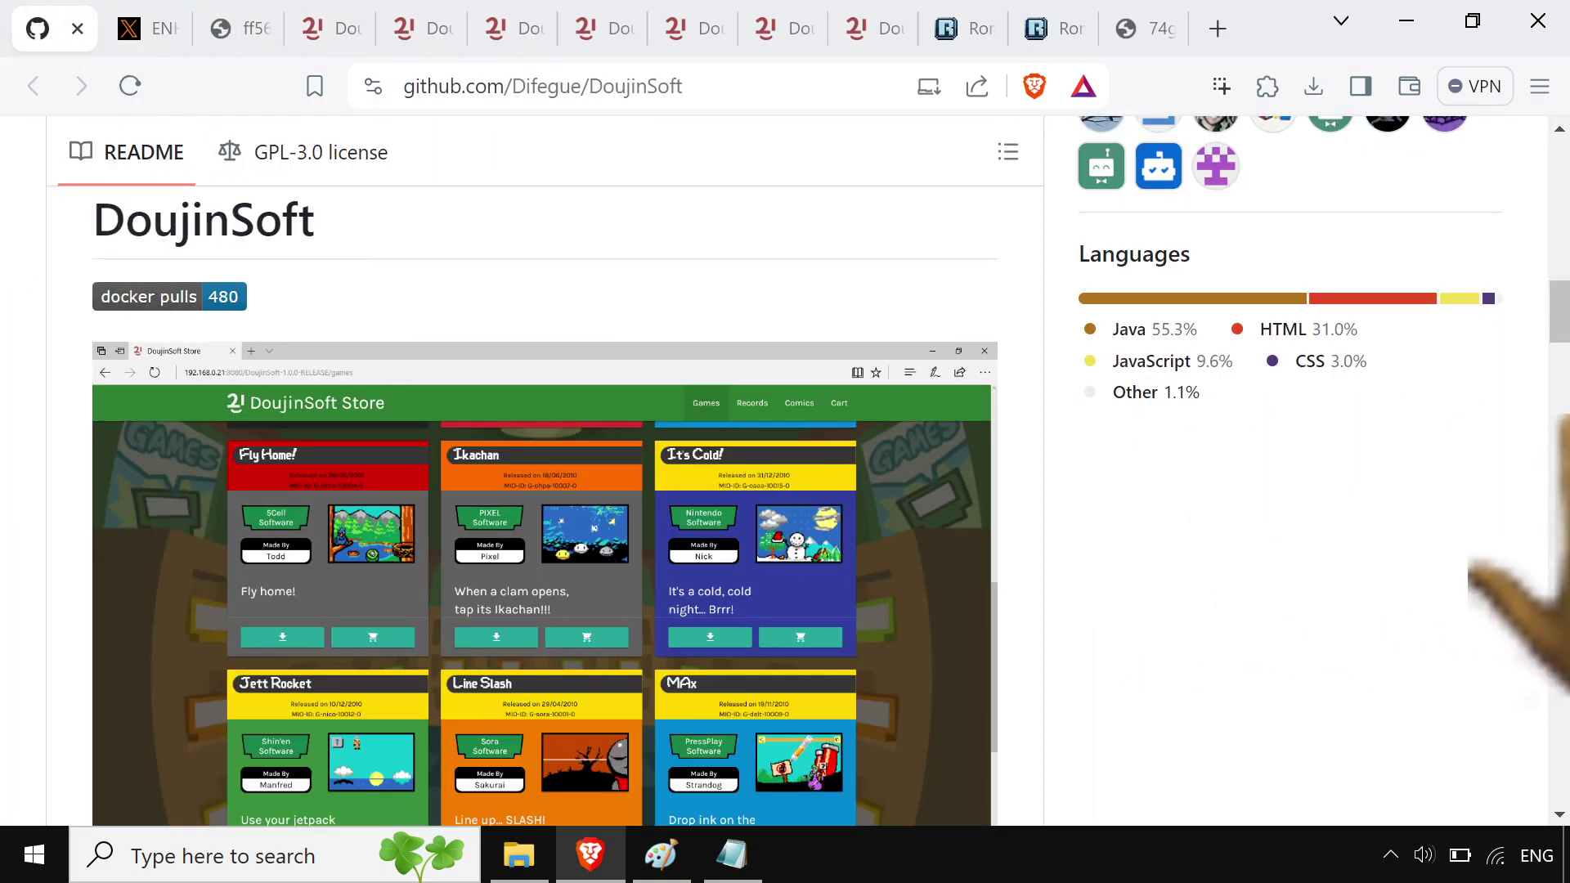
{"action": "scroll", "coordinate": [1472, 565], "scroll_direction": "down", "scroll_amount": 6}
{"action": "scroll", "coordinate": [1472, 564], "scroll_direction": "up", "scroll_amount": 5}
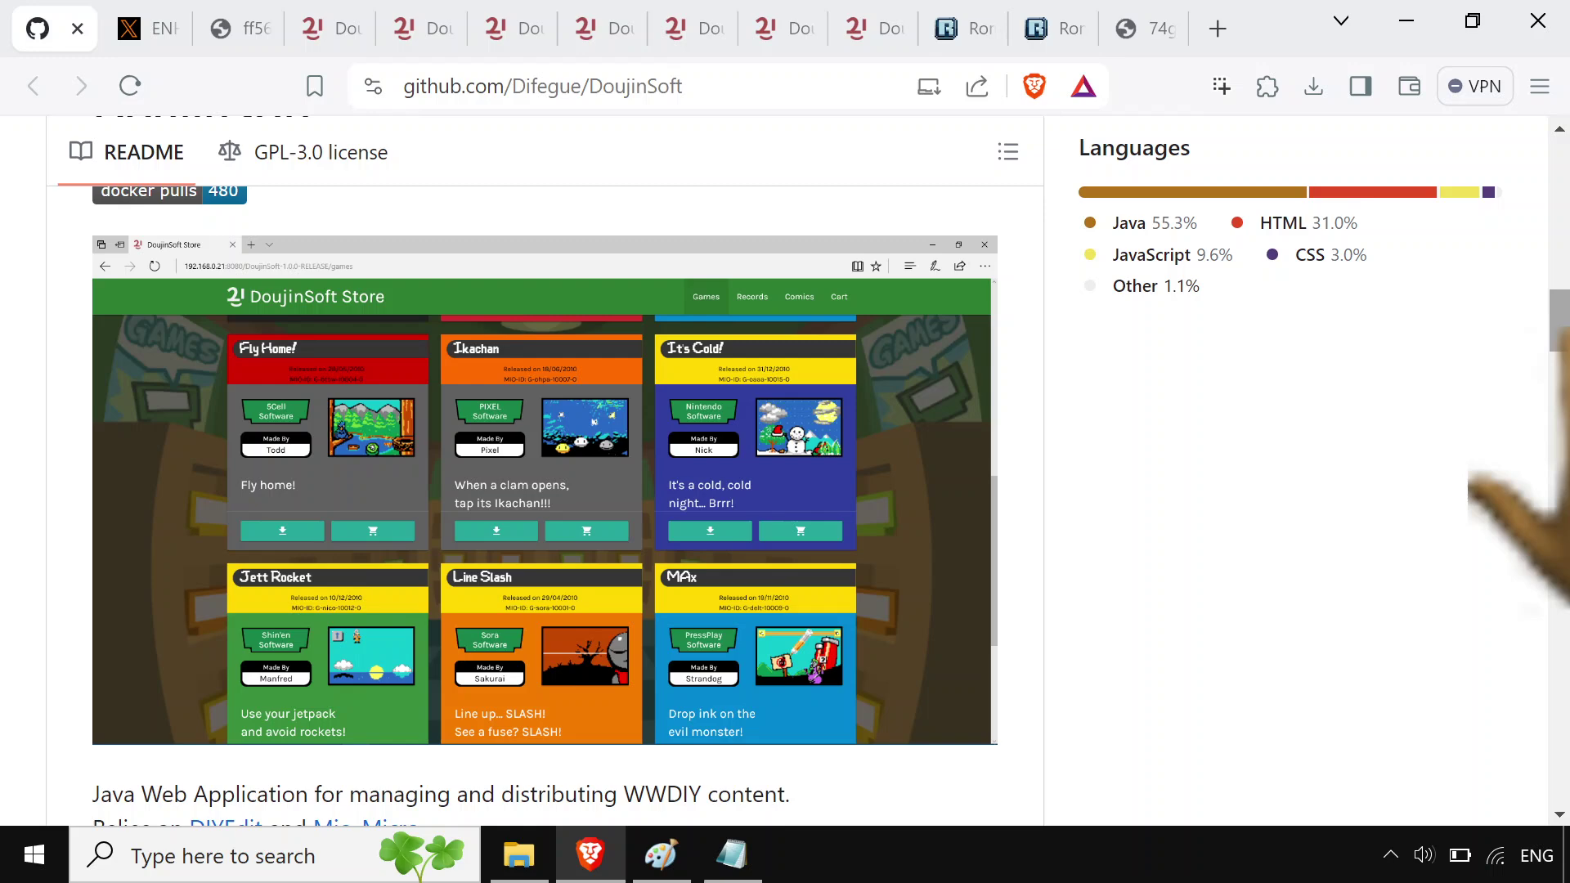
Play a Frost Fysics preview by shattering the frozen blocks, then show the WarioWare D.I.Y. artwork
{"action": "left_click", "coordinate": [425, 28]}
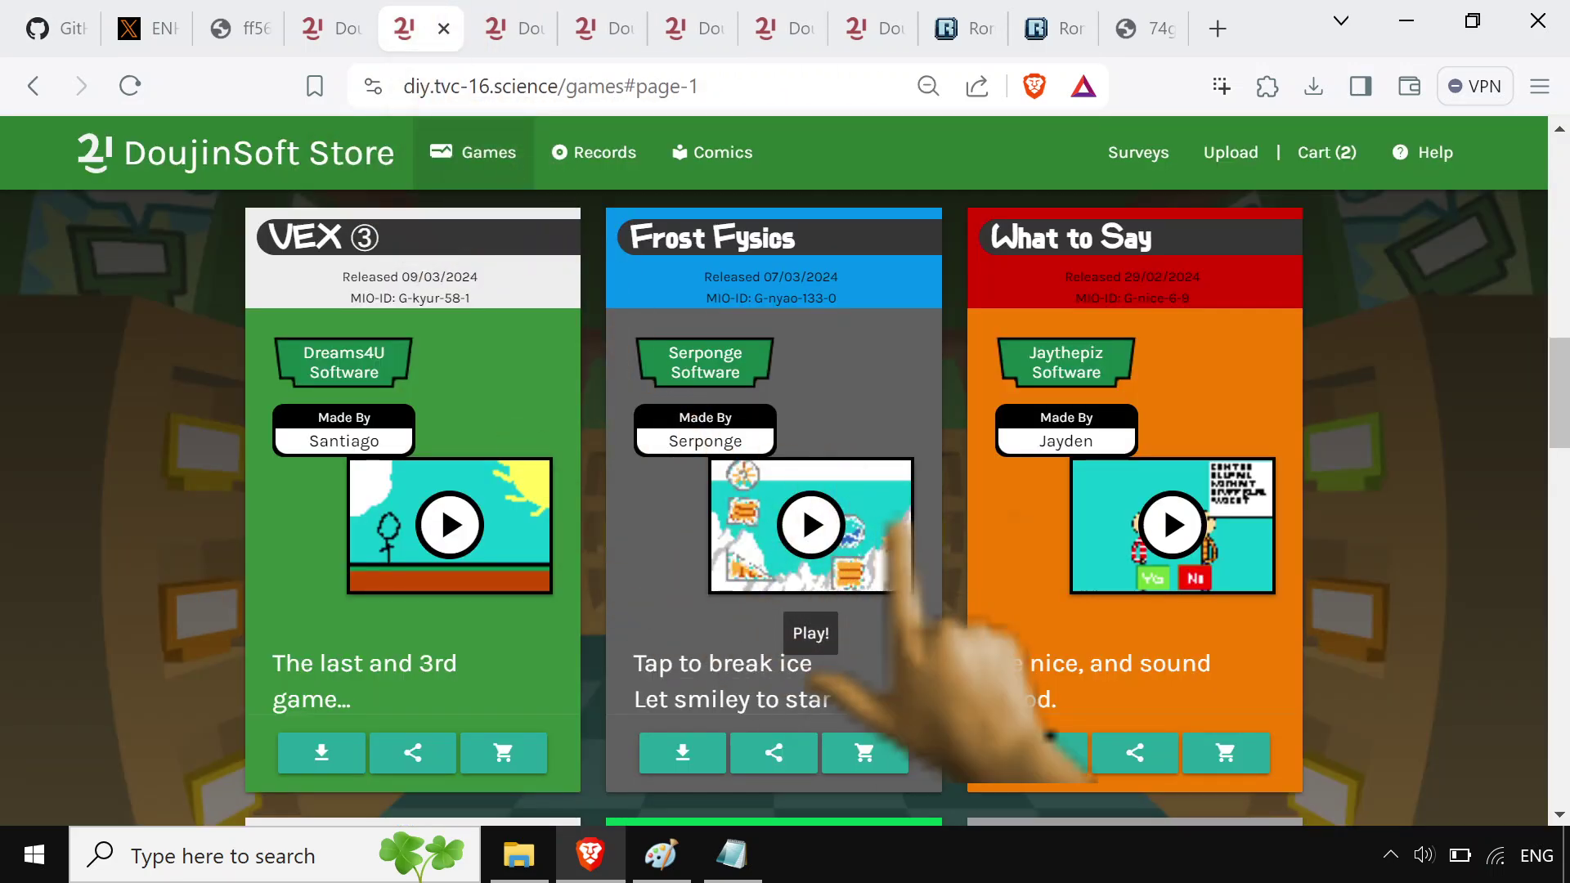
{"action": "left_click", "coordinate": [810, 573]}
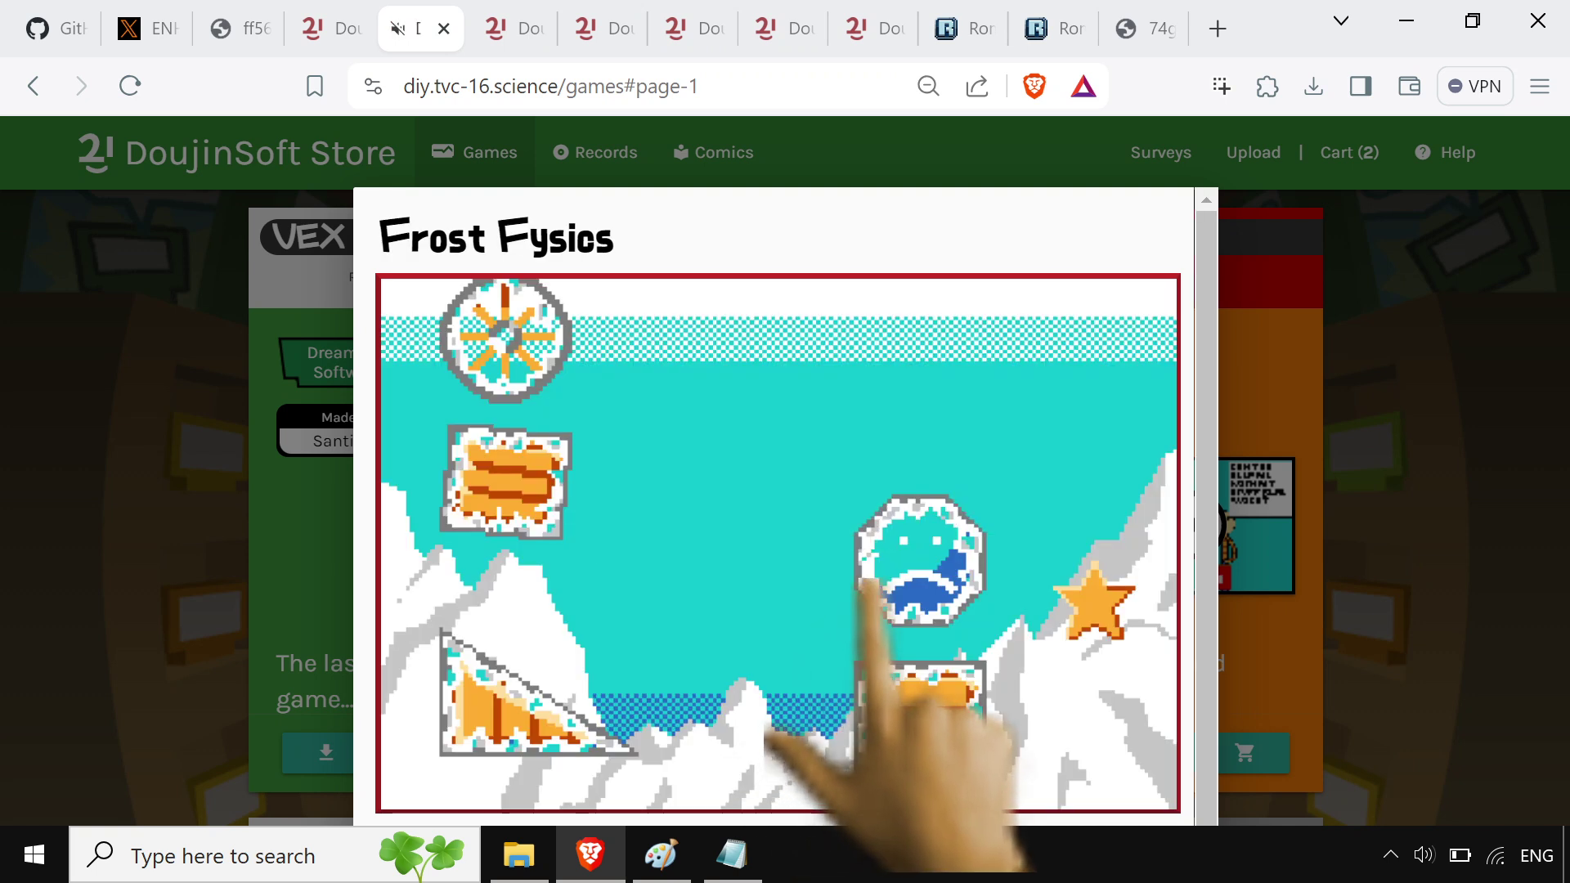
{"action": "left_click", "coordinate": [879, 582]}
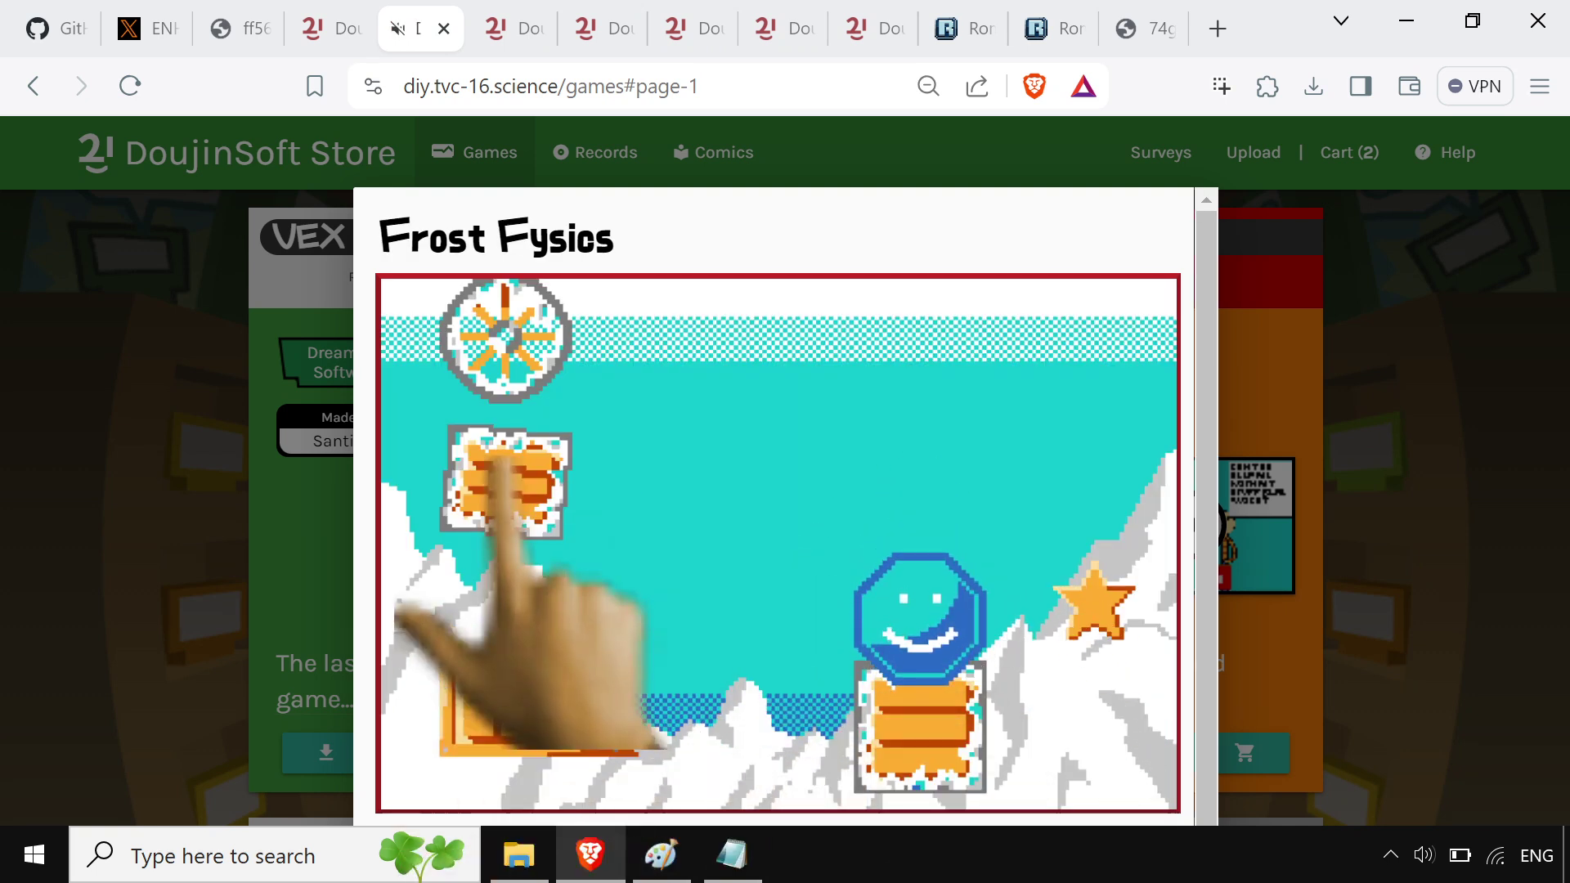
{"action": "left_click", "coordinate": [501, 445]}
{"action": "left_click", "coordinate": [977, 740]}
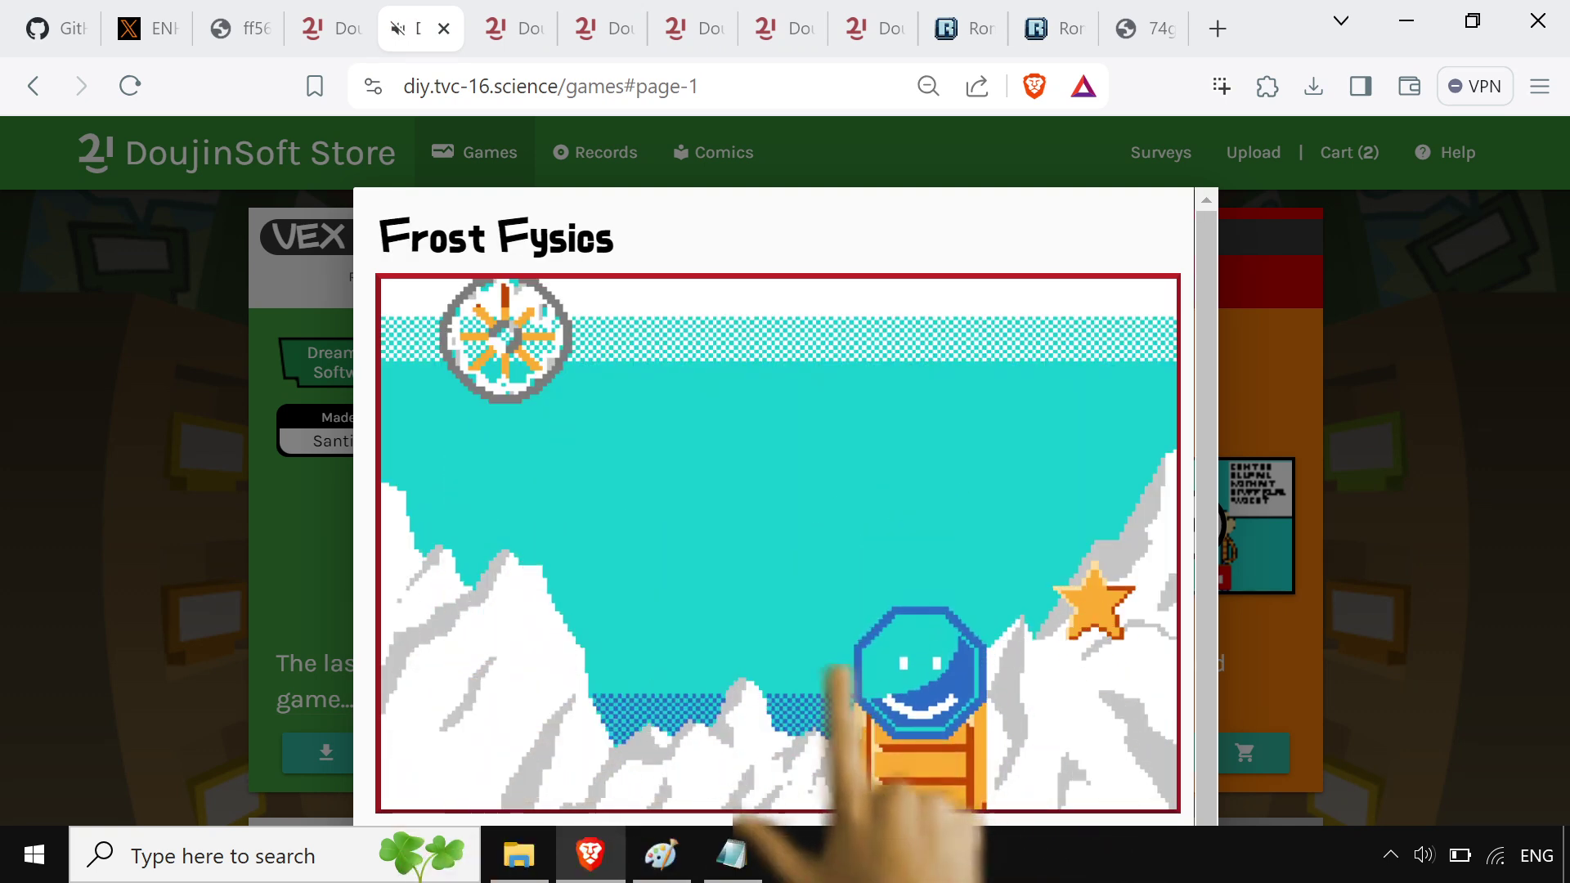
{"action": "left_click", "coordinate": [515, 327]}
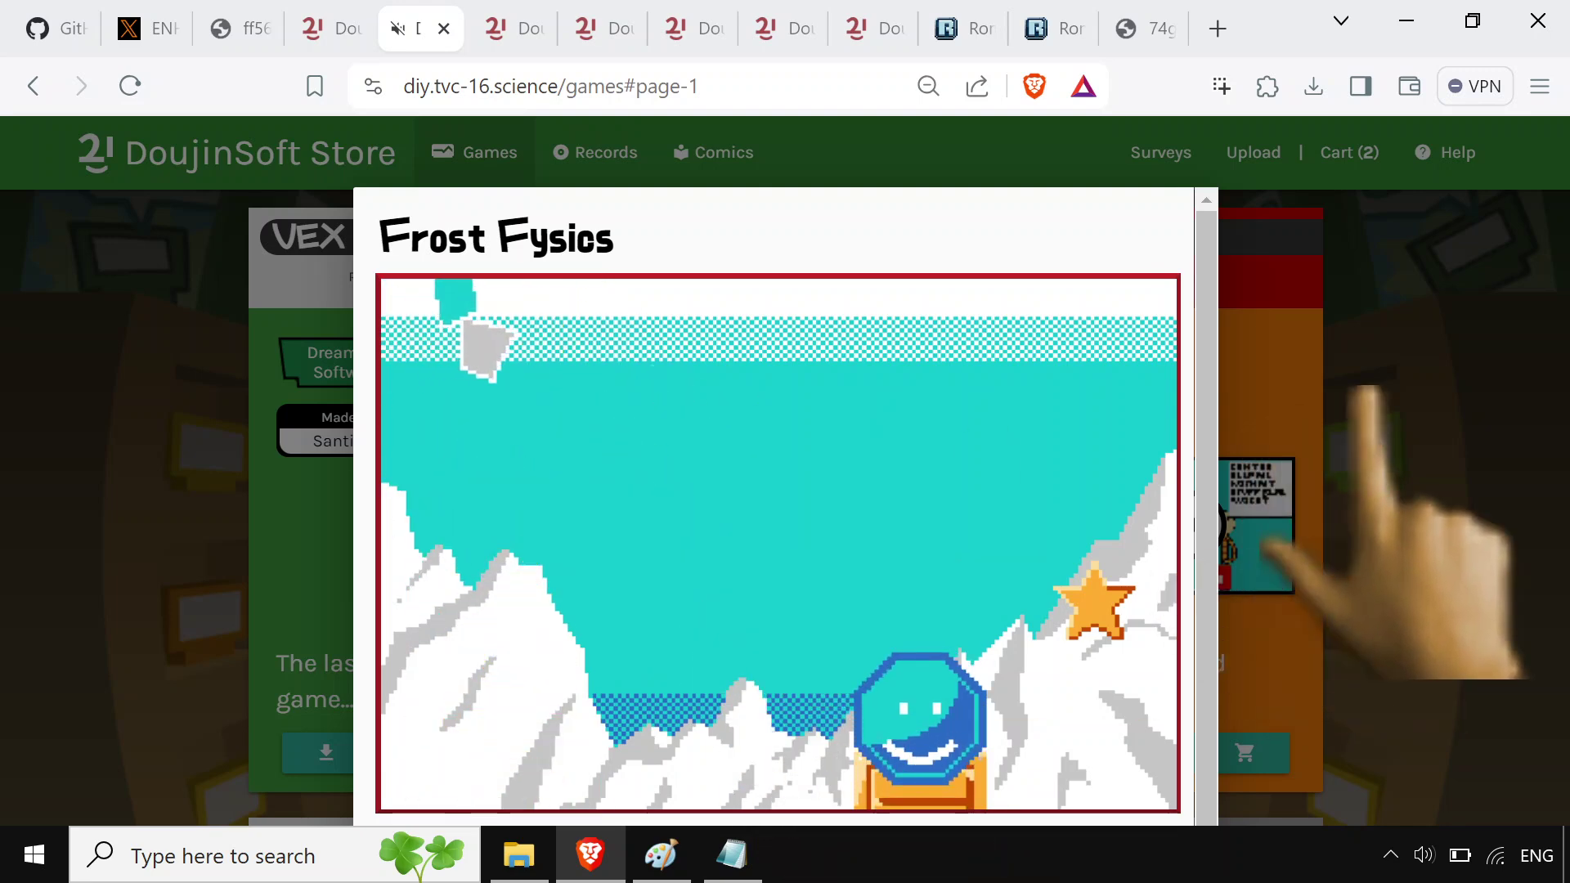
{"action": "left_click", "coordinate": [1349, 457]}
{"action": "left_click", "coordinate": [155, 24]}
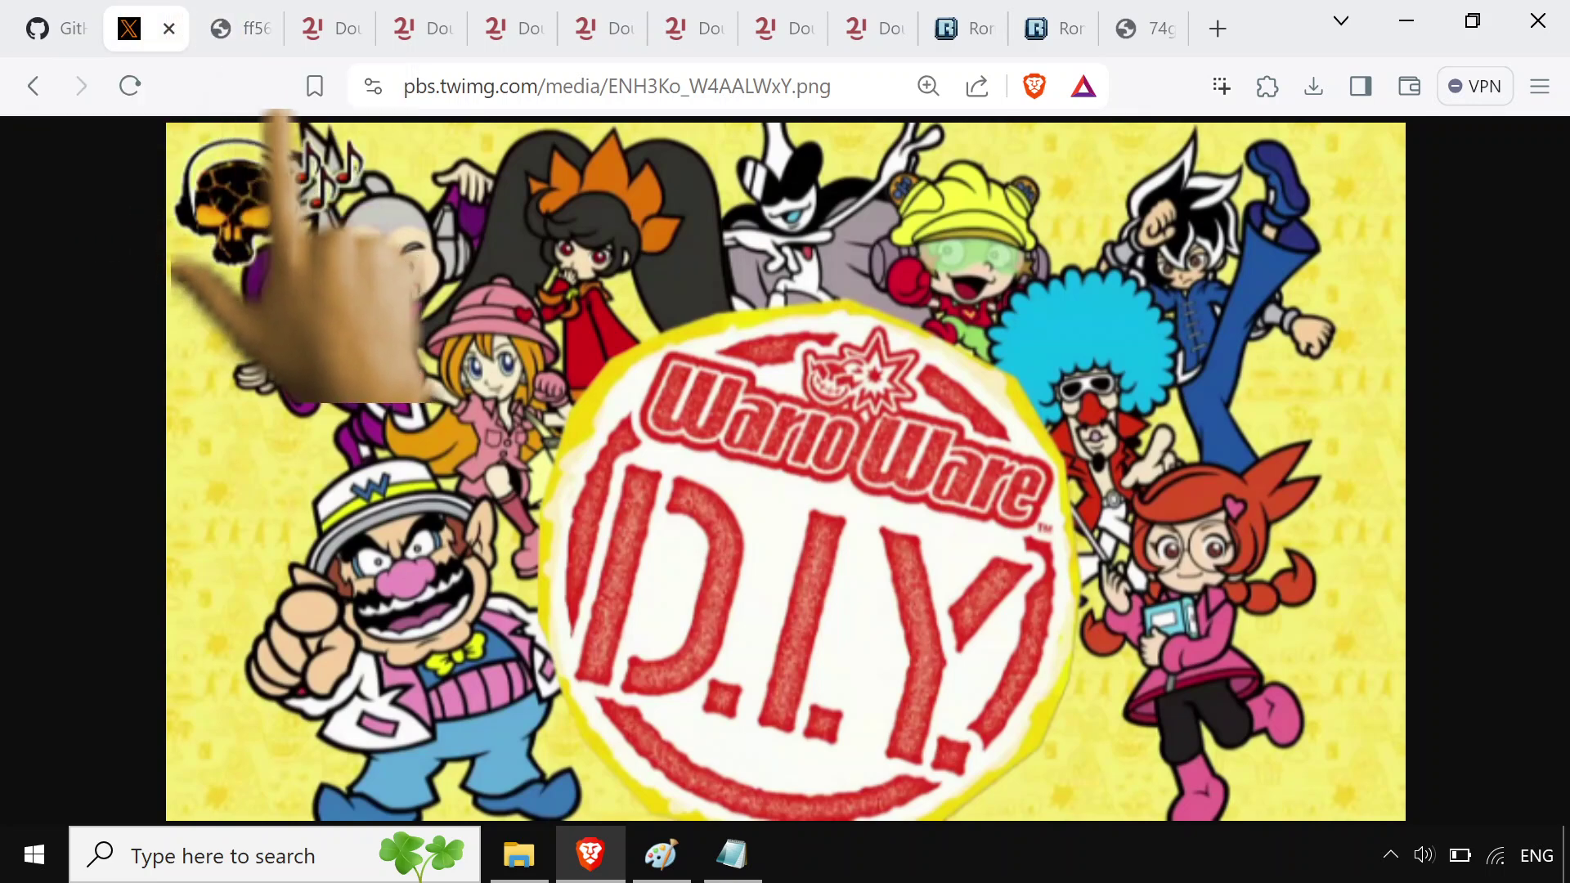
View the 'I WANT YOU TO CREATE GAMES' Wario poster fitted to the window, then return to the store home
{"action": "left_click", "coordinate": [233, 24]}
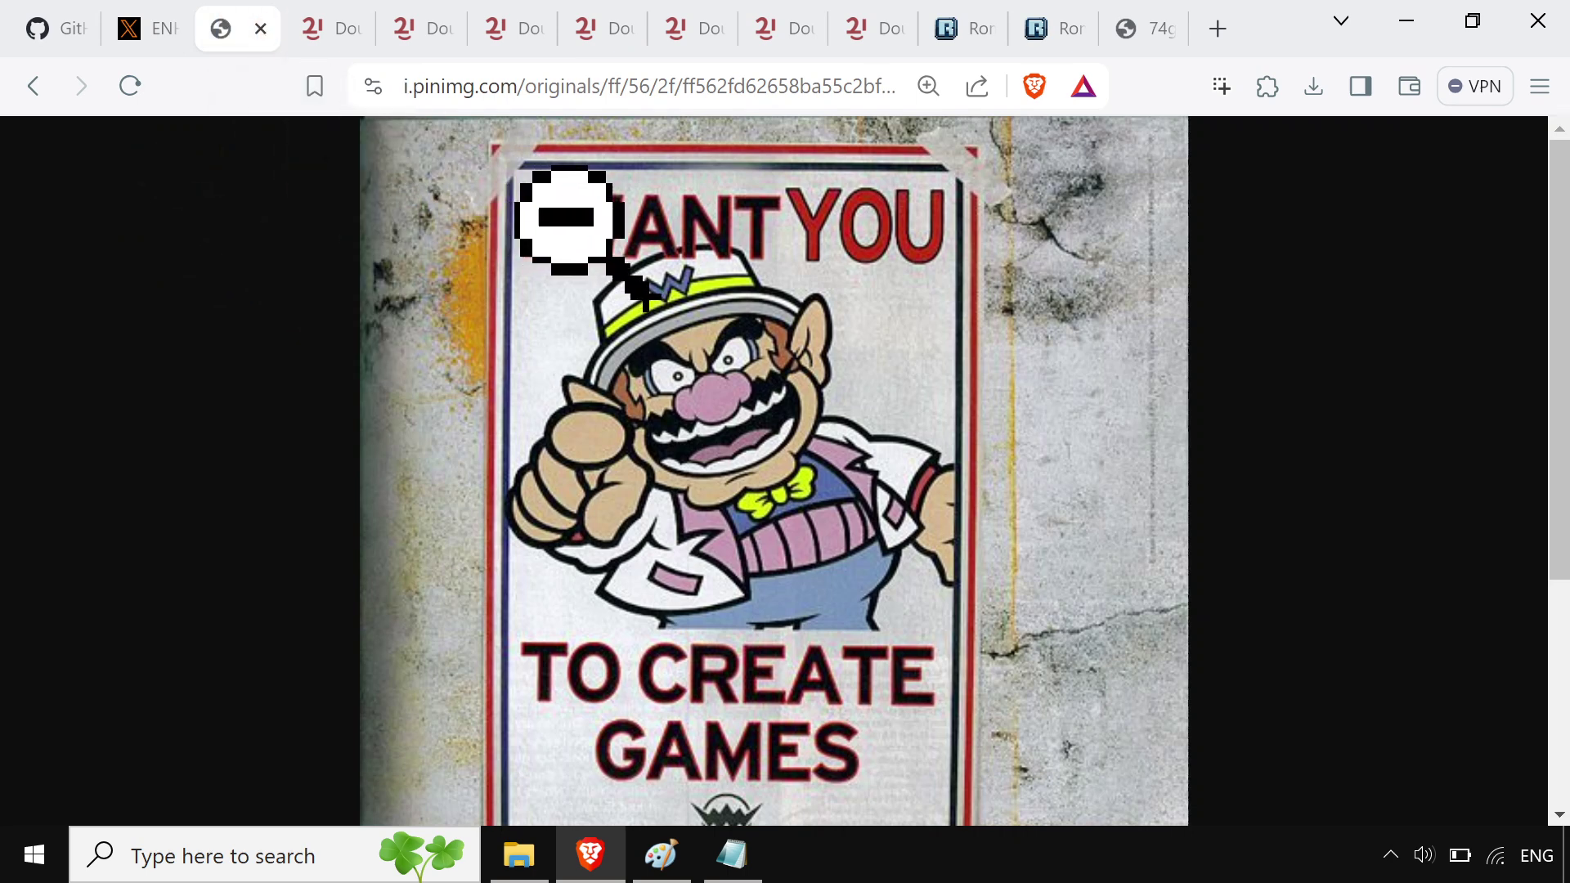
{"action": "left_click", "coordinate": [538, 217]}
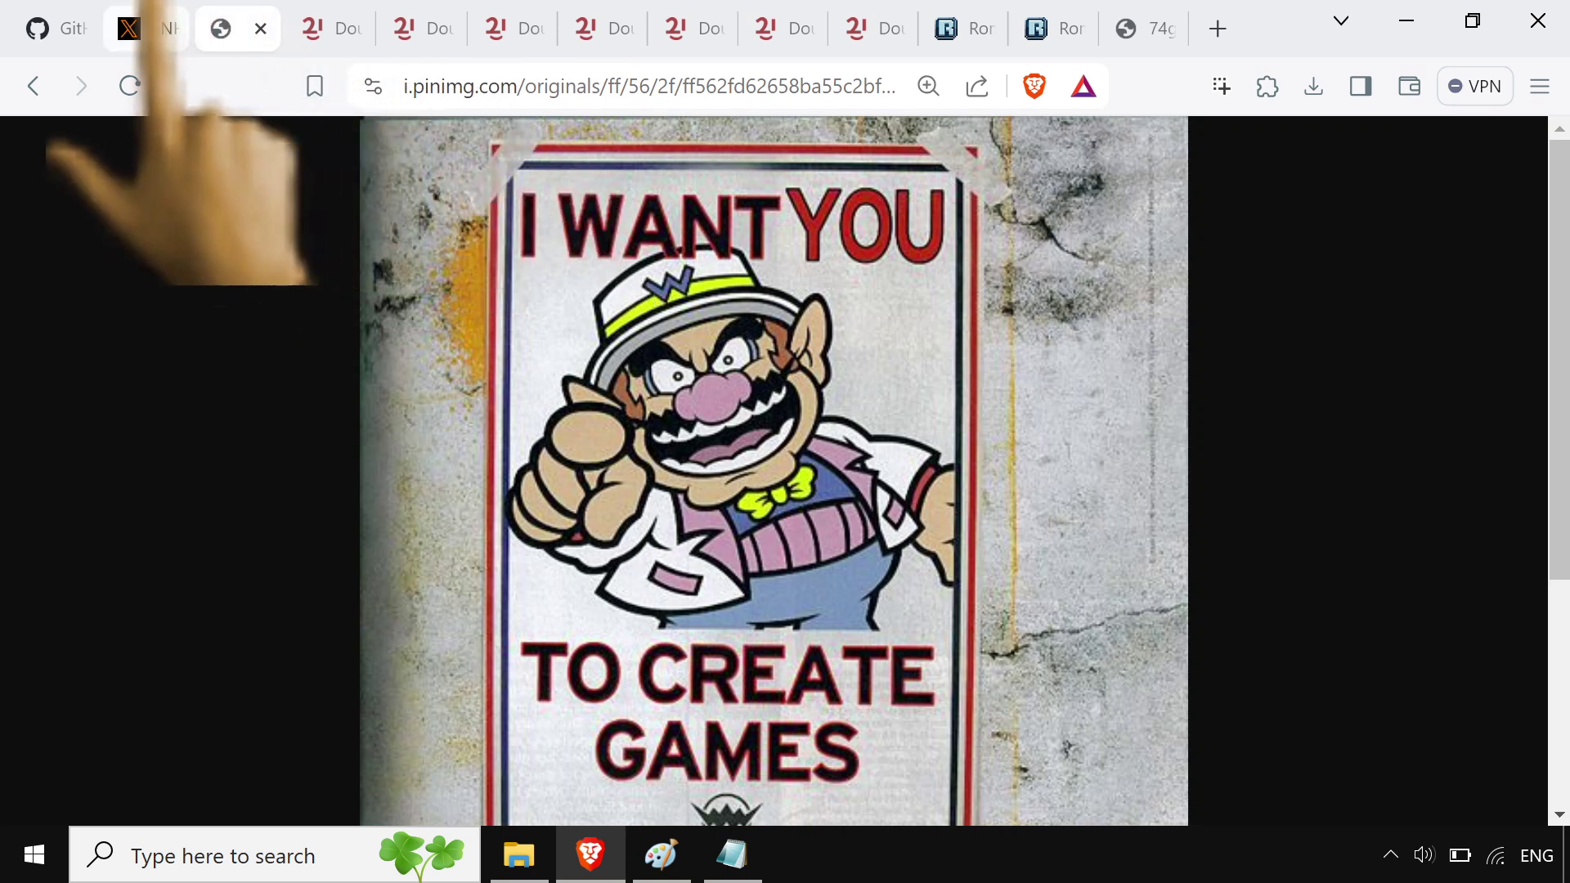
{"action": "left_click", "coordinate": [133, 25]}
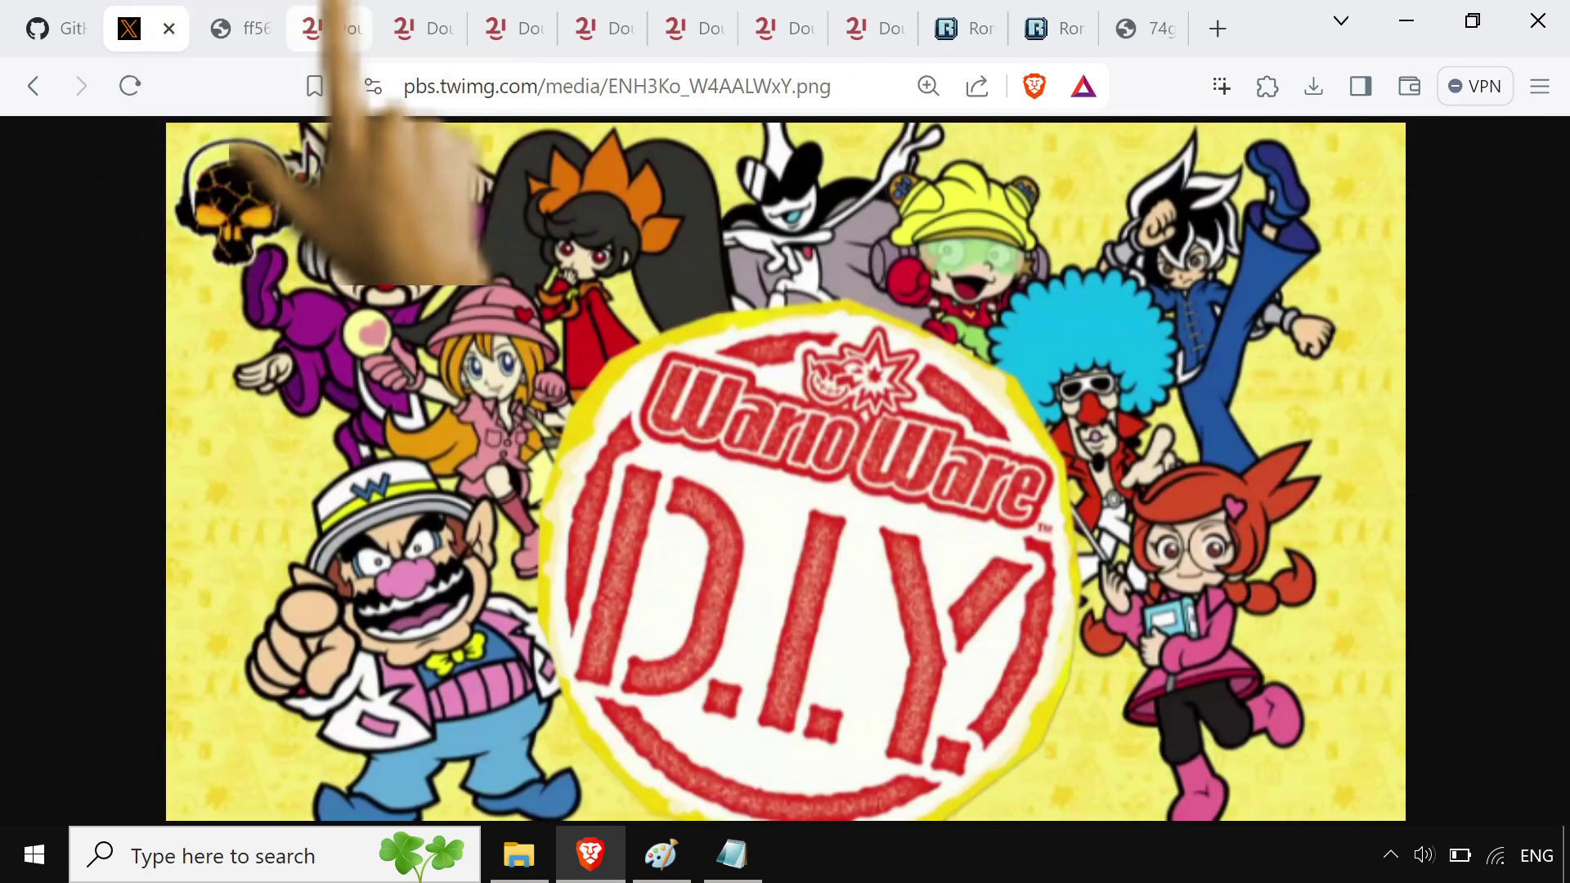
{"action": "left_click", "coordinate": [331, 28]}
Scroll the home page between the intro and the Our selections collections
{"action": "scroll", "coordinate": [1521, 564], "scroll_direction": "down", "scroll_amount": 10}
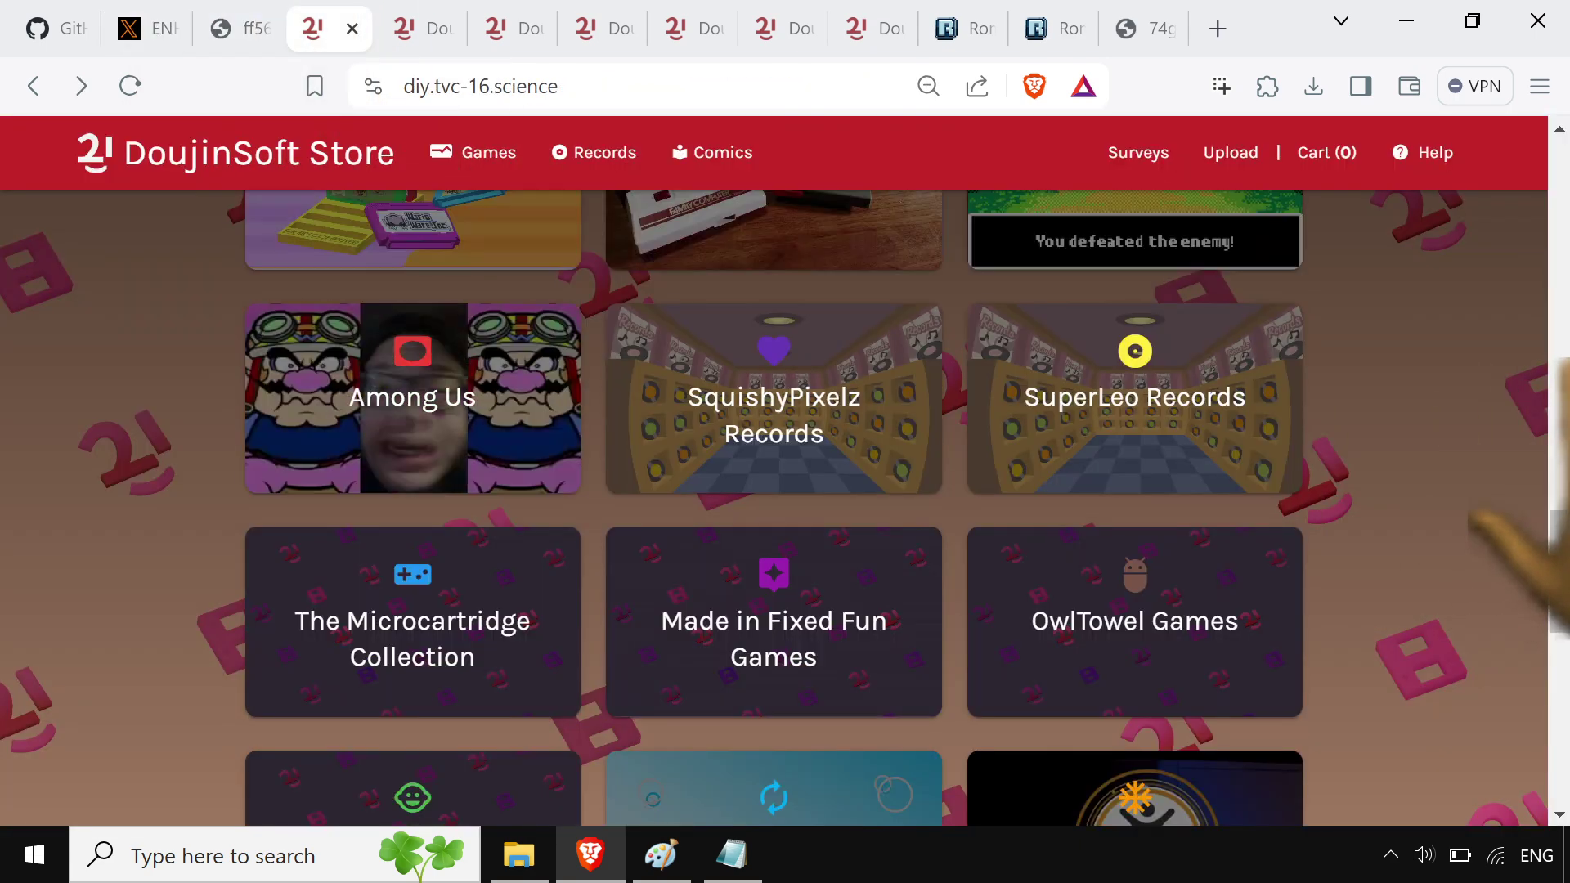
{"action": "scroll", "coordinate": [1521, 564], "scroll_direction": "up", "scroll_amount": 10}
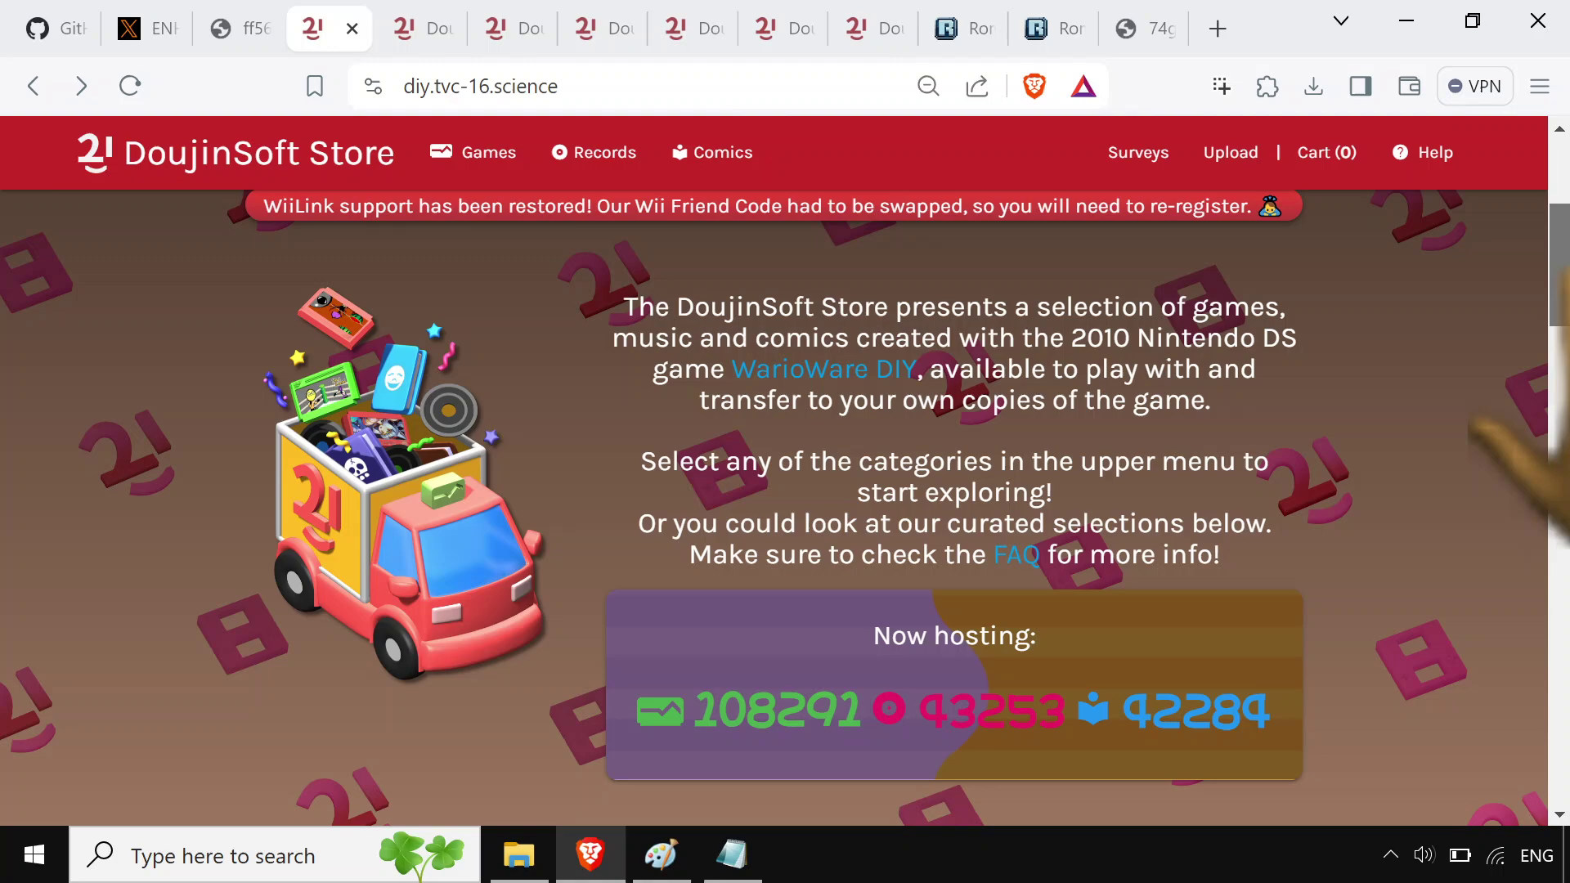
{"action": "scroll", "coordinate": [1521, 564], "scroll_direction": "up", "scroll_amount": 5}
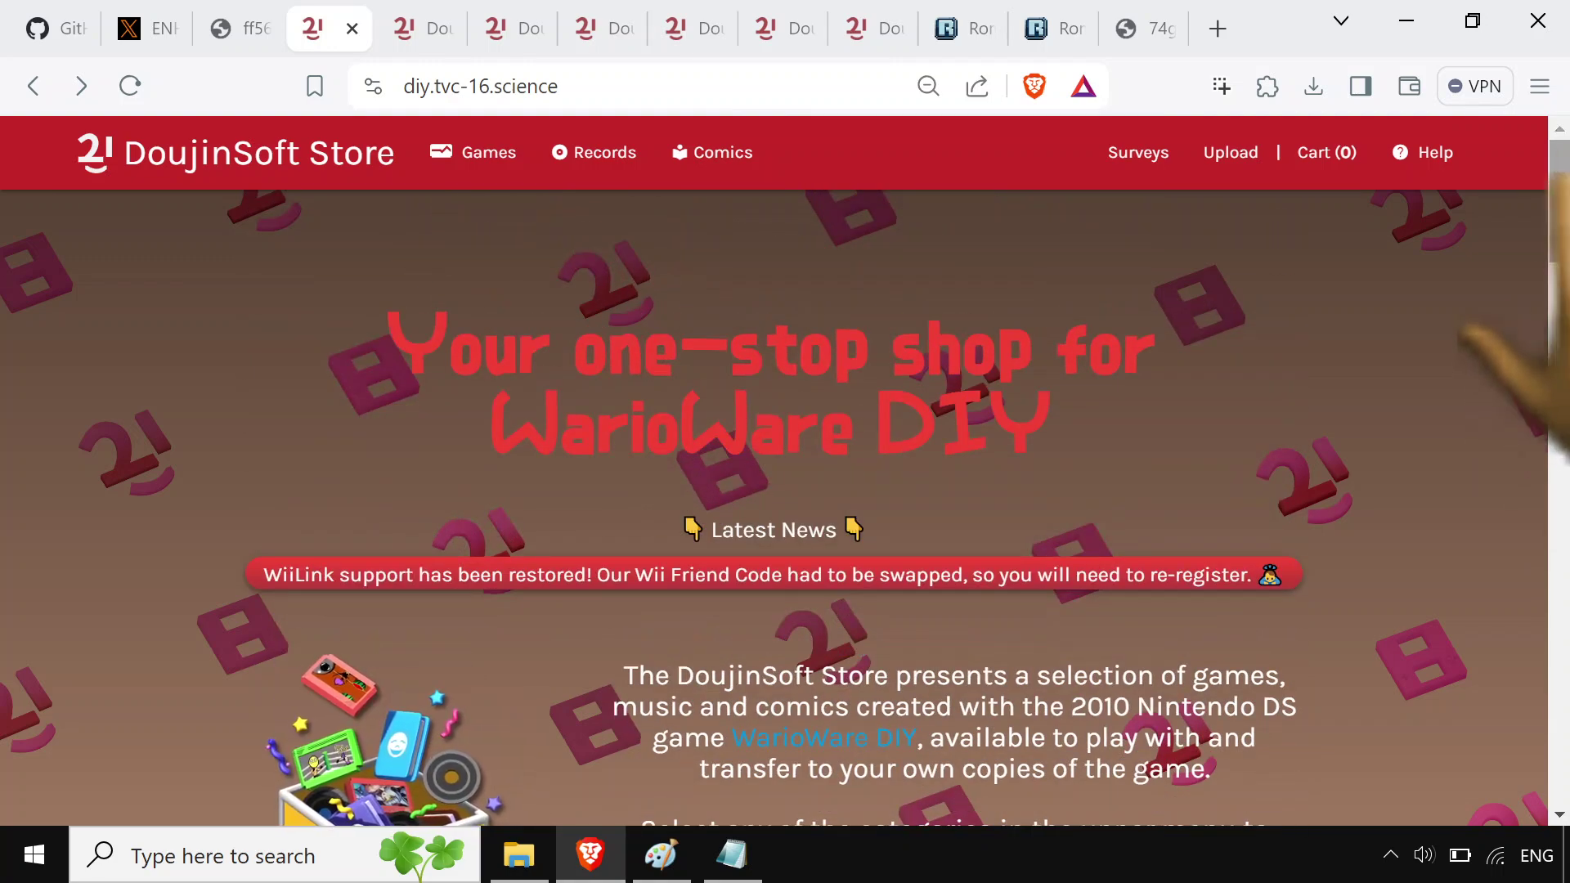
{"action": "scroll", "coordinate": [785, 507], "scroll_direction": "down", "scroll_amount": 9}
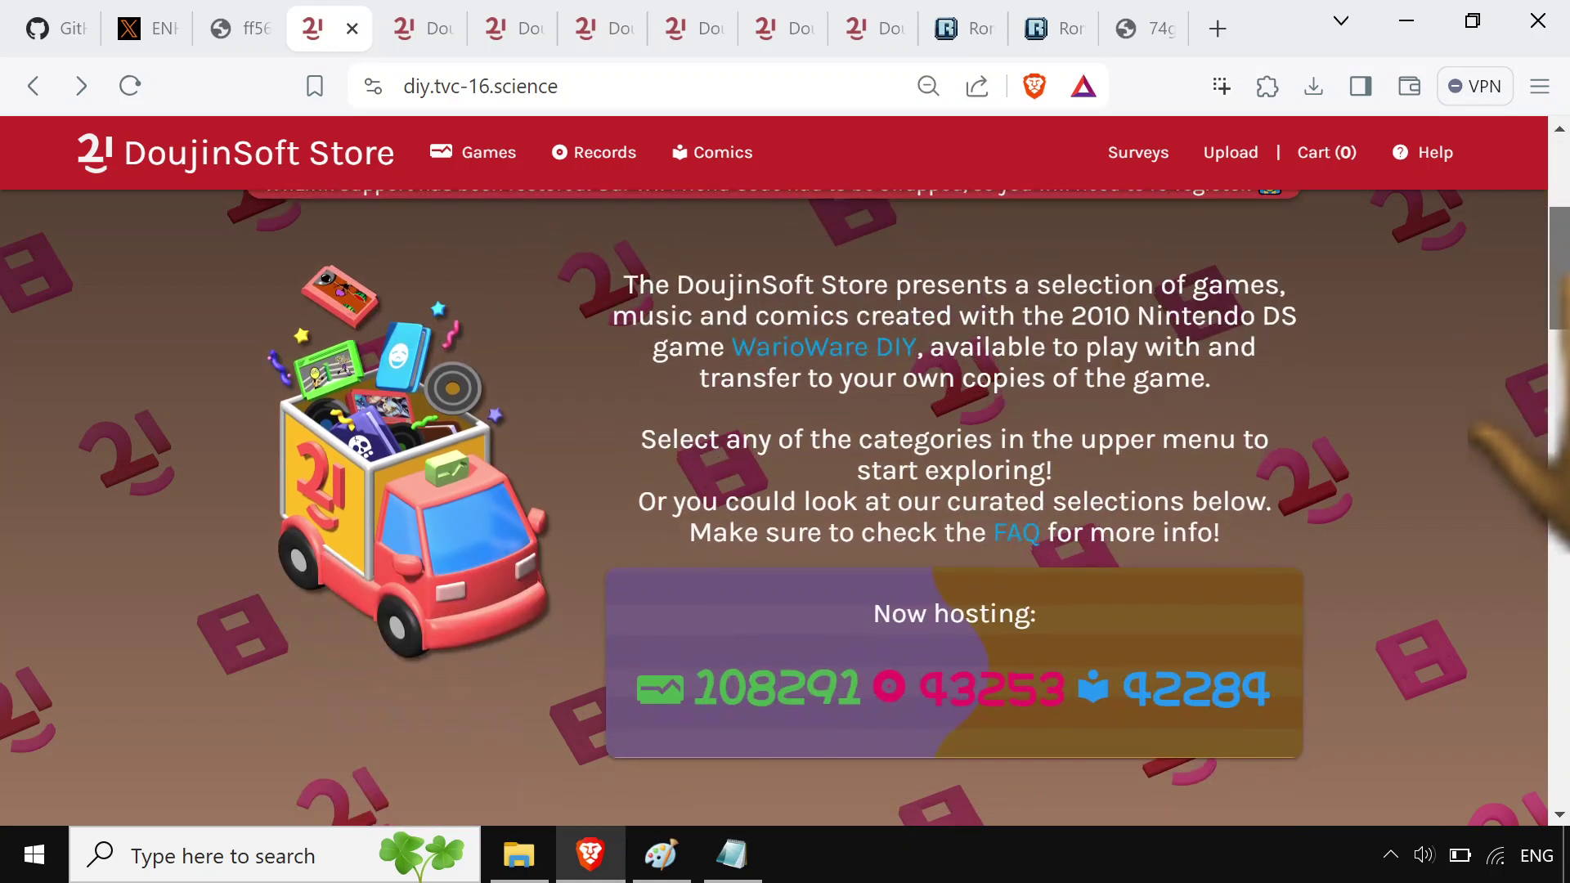
{"action": "scroll", "coordinate": [785, 507], "scroll_direction": "down", "scroll_amount": 3}
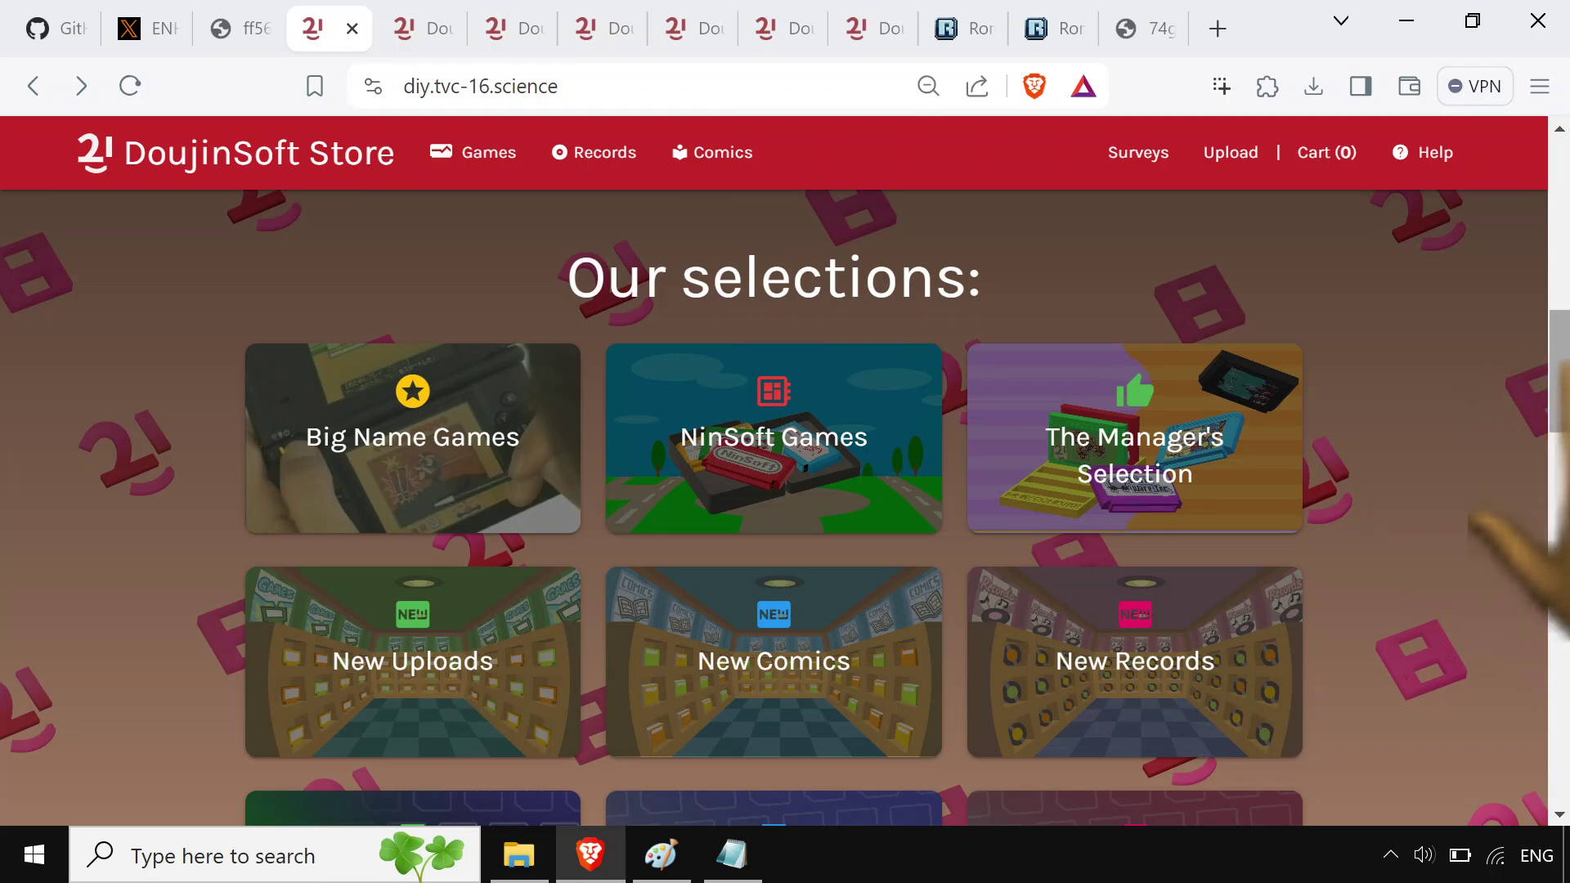
{"action": "scroll", "coordinate": [785, 507], "scroll_direction": "down", "scroll_amount": 5}
{"action": "scroll", "coordinate": [785, 507], "scroll_direction": "up", "scroll_amount": 5}
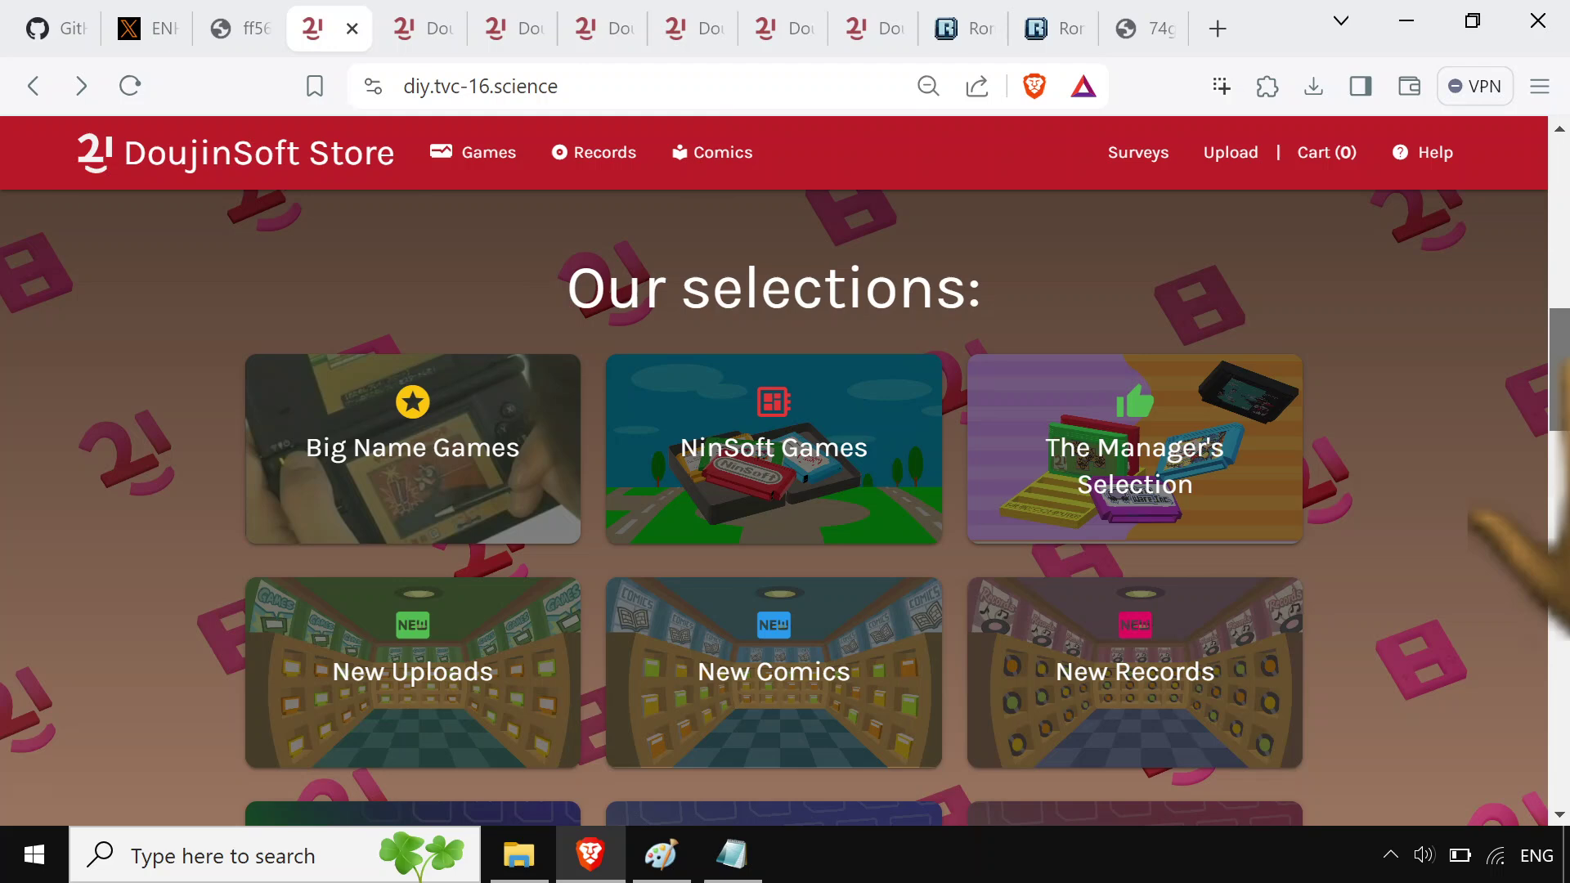
Open Big Name Games and start its microgames playing at random from the Fancy a game? panel
{"action": "left_click", "coordinate": [526, 491]}
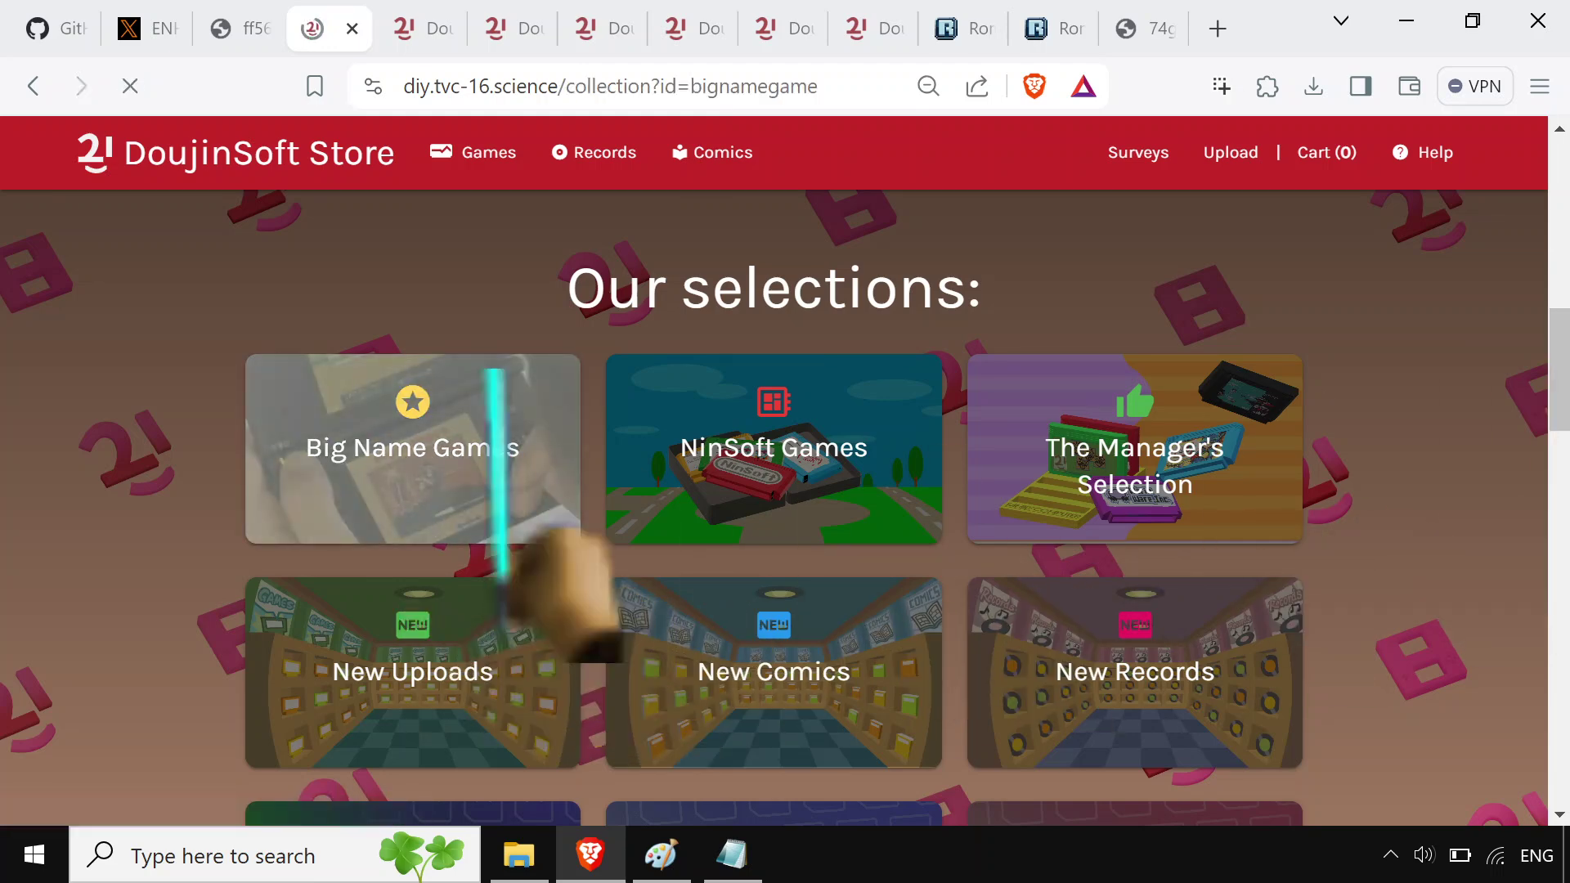
{"action": "scroll", "coordinate": [785, 507], "scroll_direction": "down", "scroll_amount": 6}
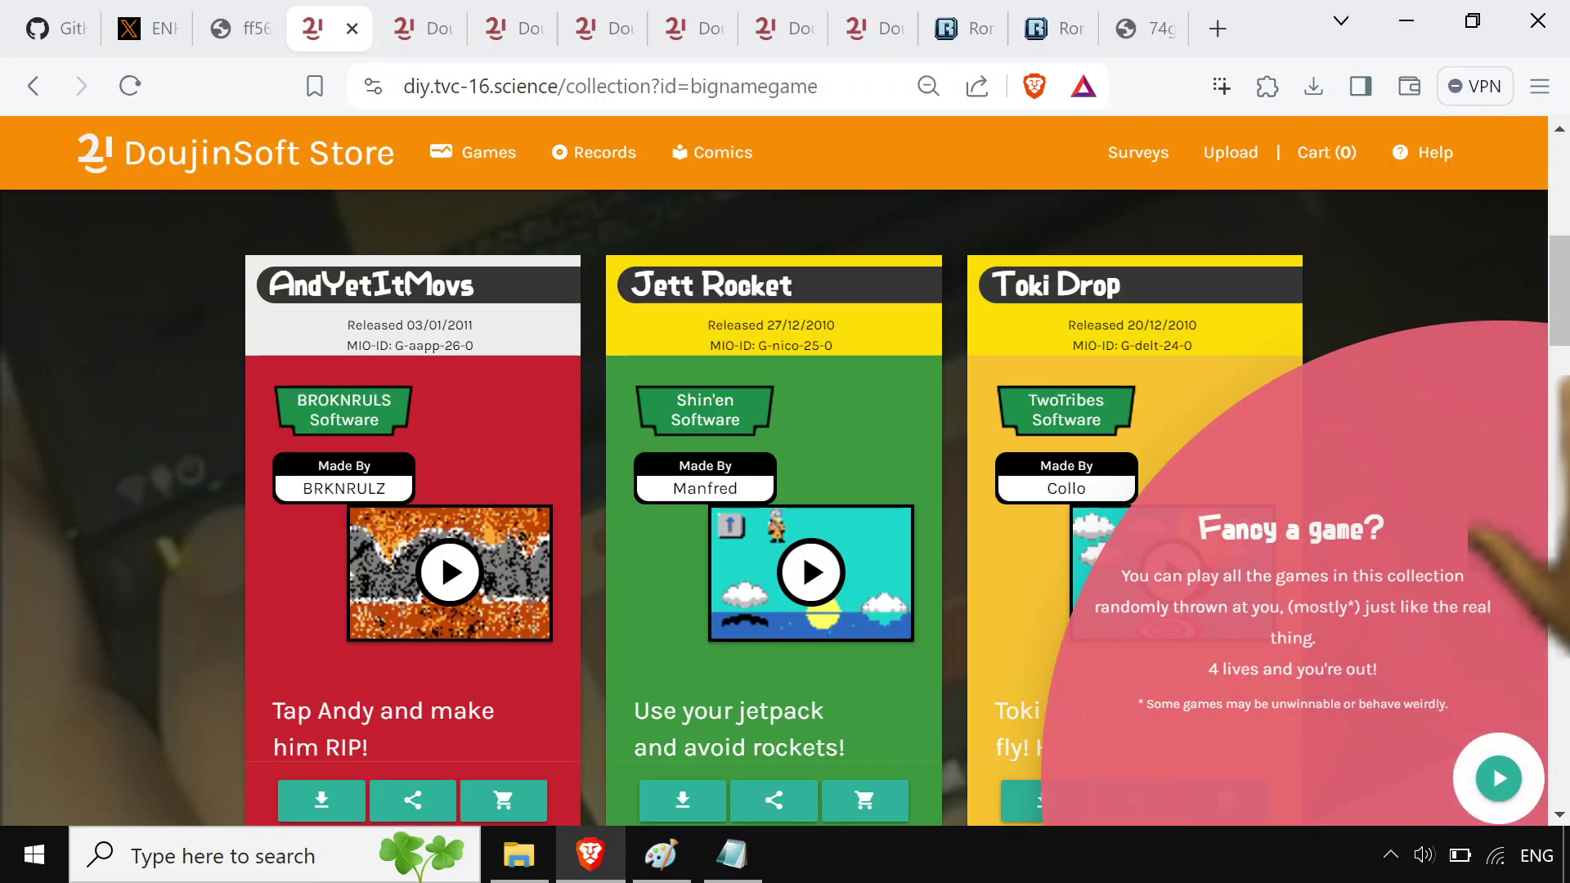
{"action": "scroll", "coordinate": [785, 506], "scroll_direction": "up", "scroll_amount": 4}
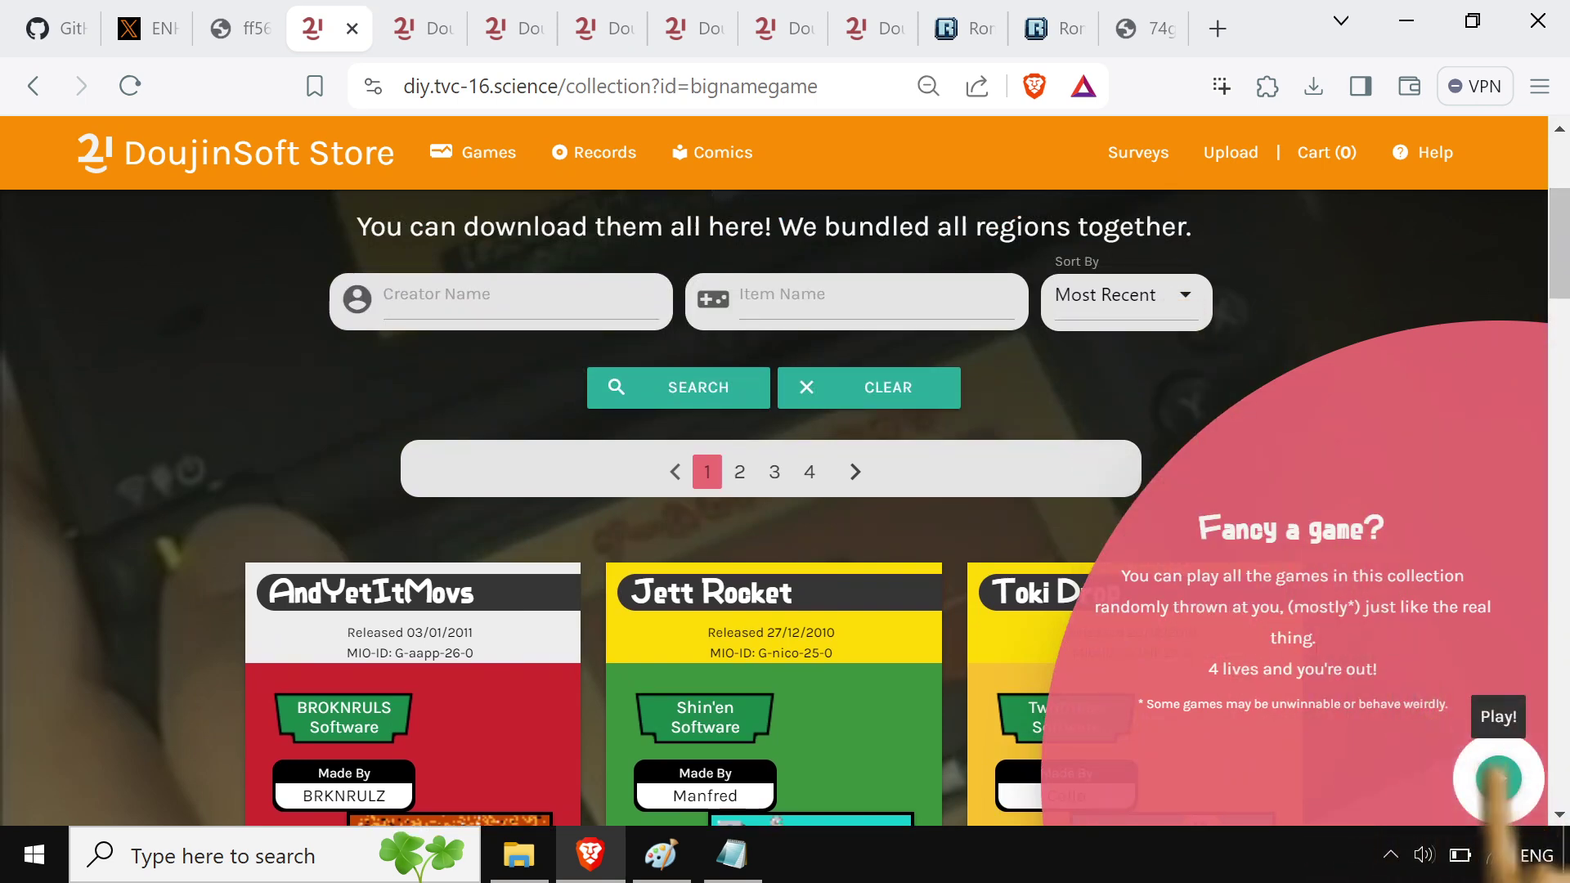
{"action": "left_click", "coordinate": [1498, 777]}
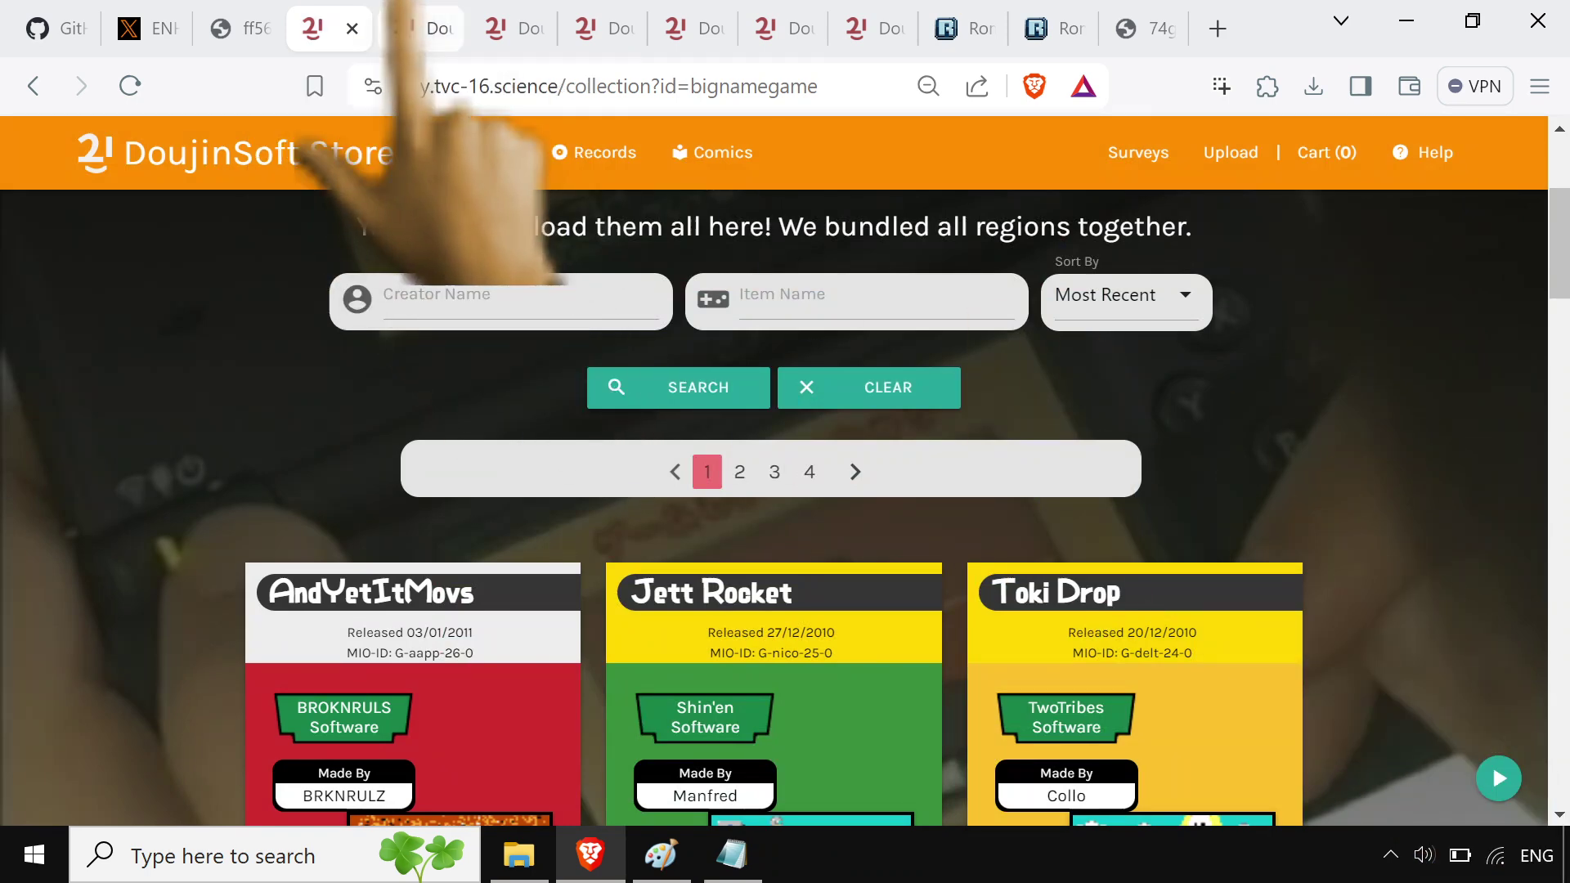
Copy the UNO Reverse sharing link from the games listing
{"action": "key", "text": "ctrl+Tab"}
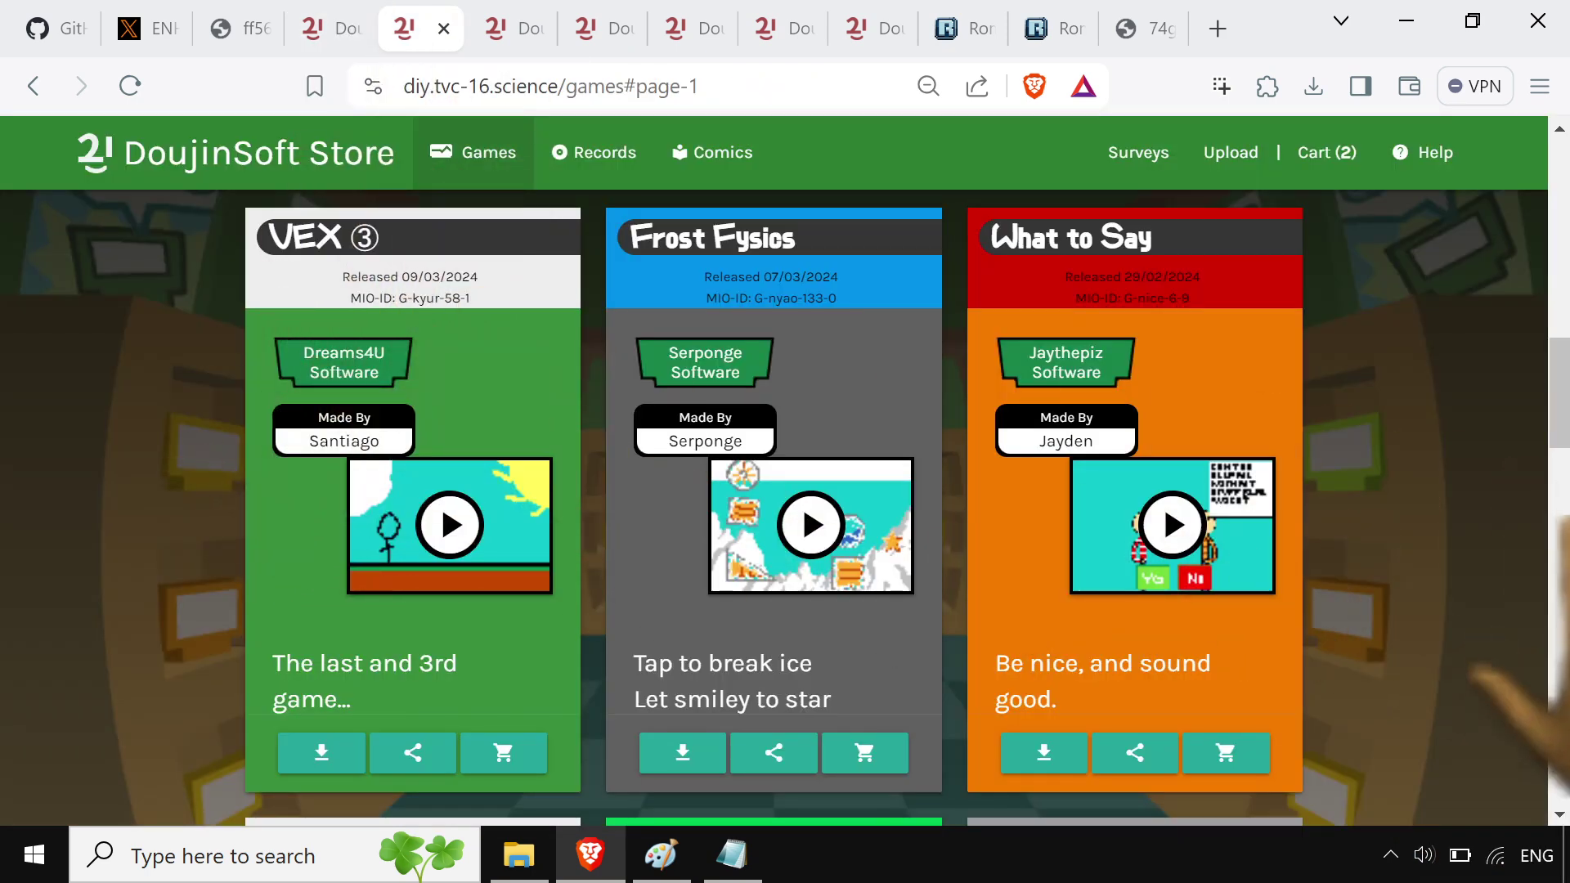
{"action": "key", "text": "Page_Down"}
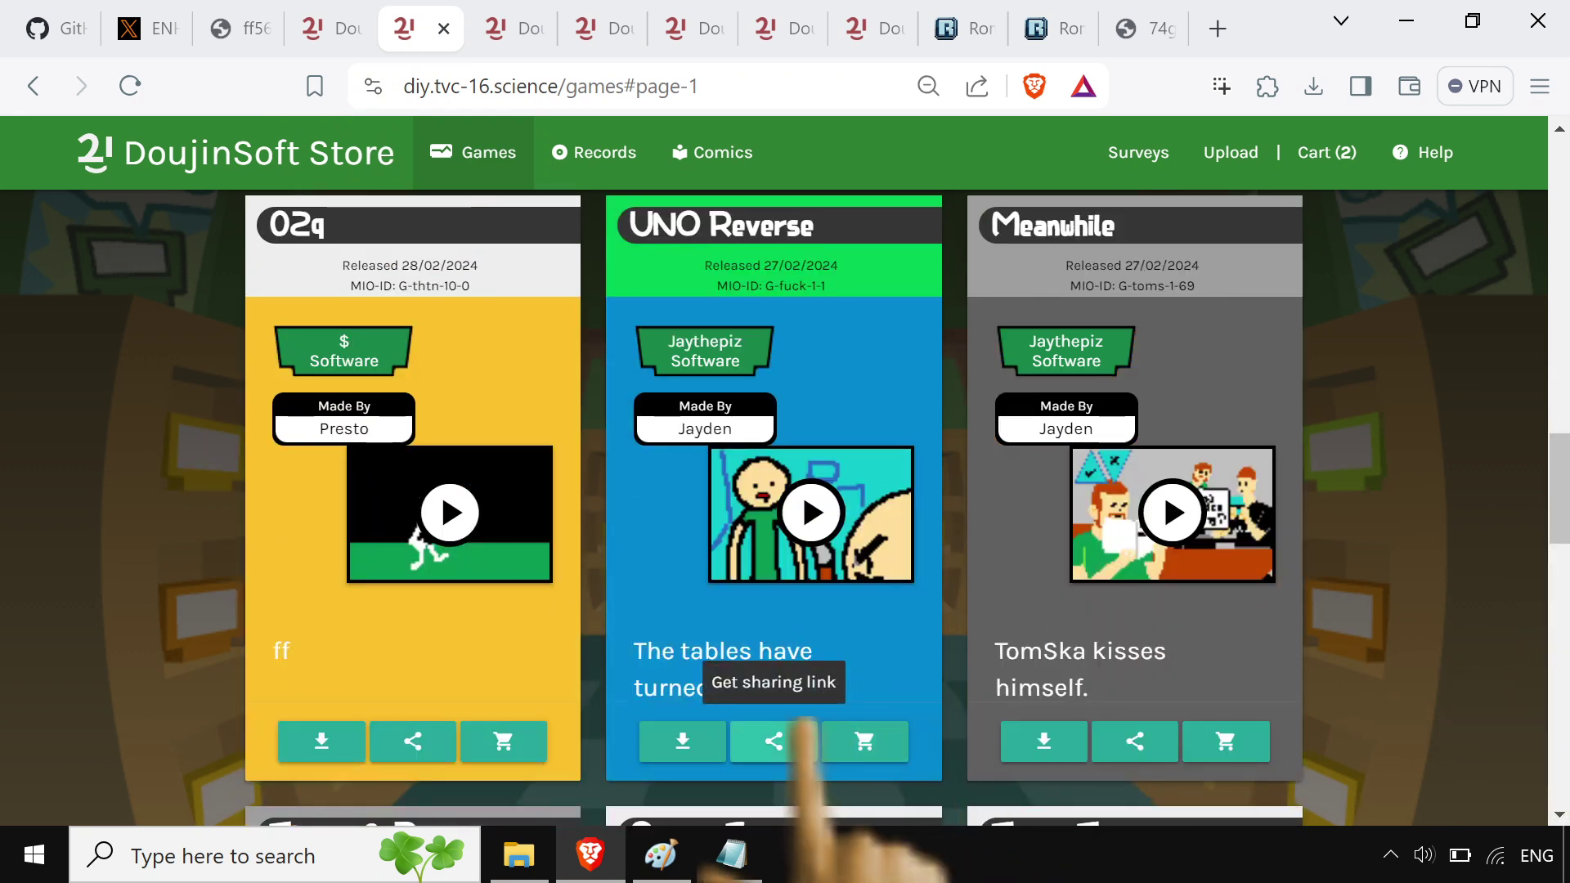
{"action": "left_click", "coordinate": [774, 741]}
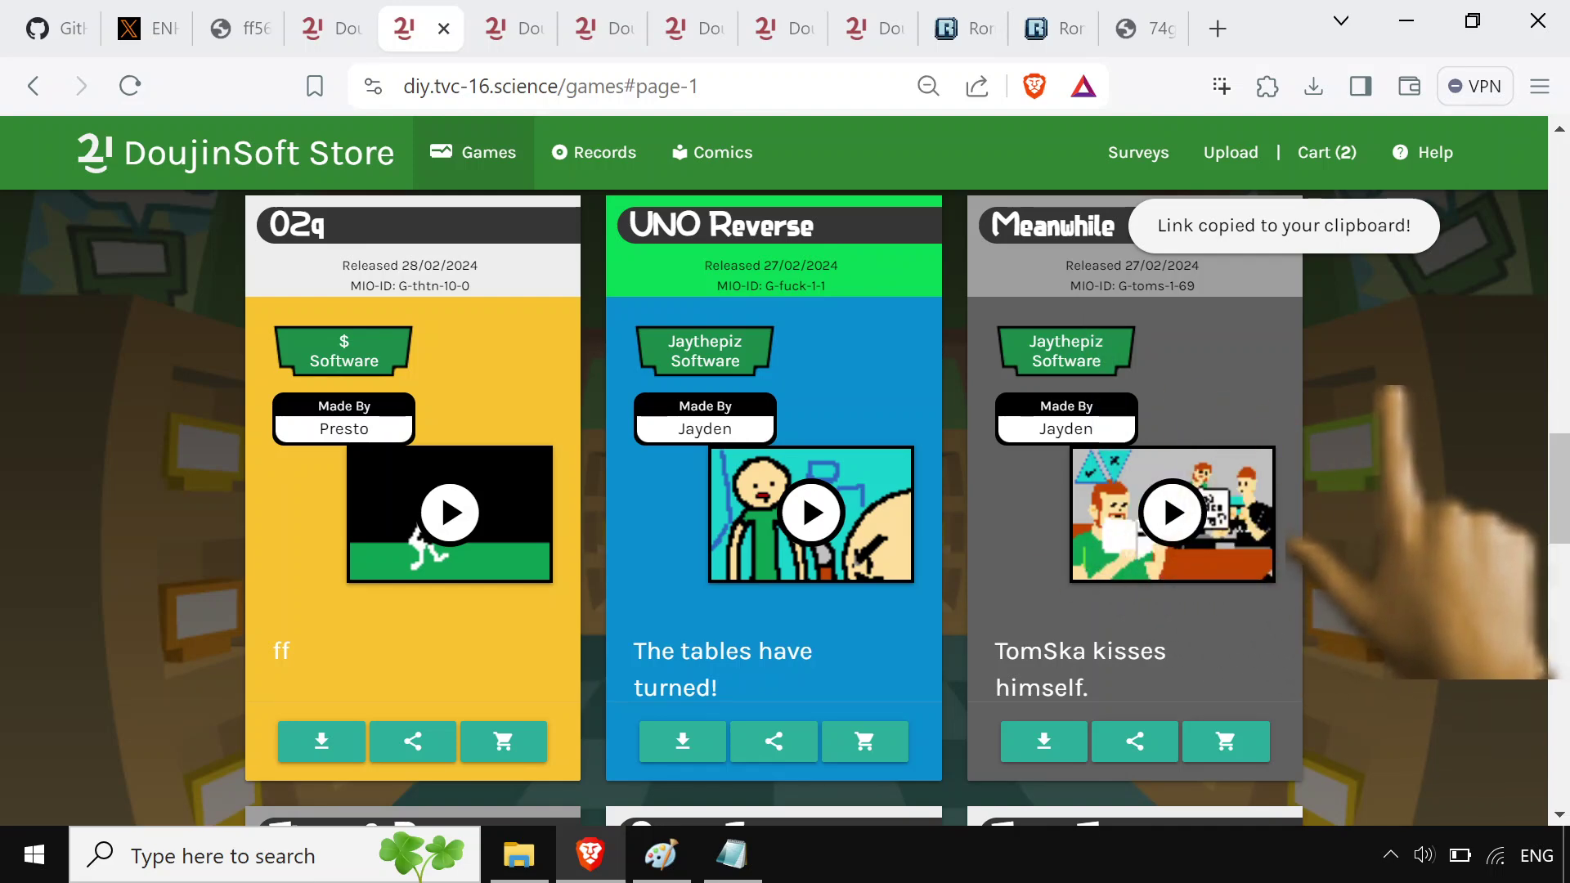
Cancel saving the uno.mio download
{"action": "scroll", "coordinate": [773, 507], "scroll_direction": "down", "scroll_amount": 1}
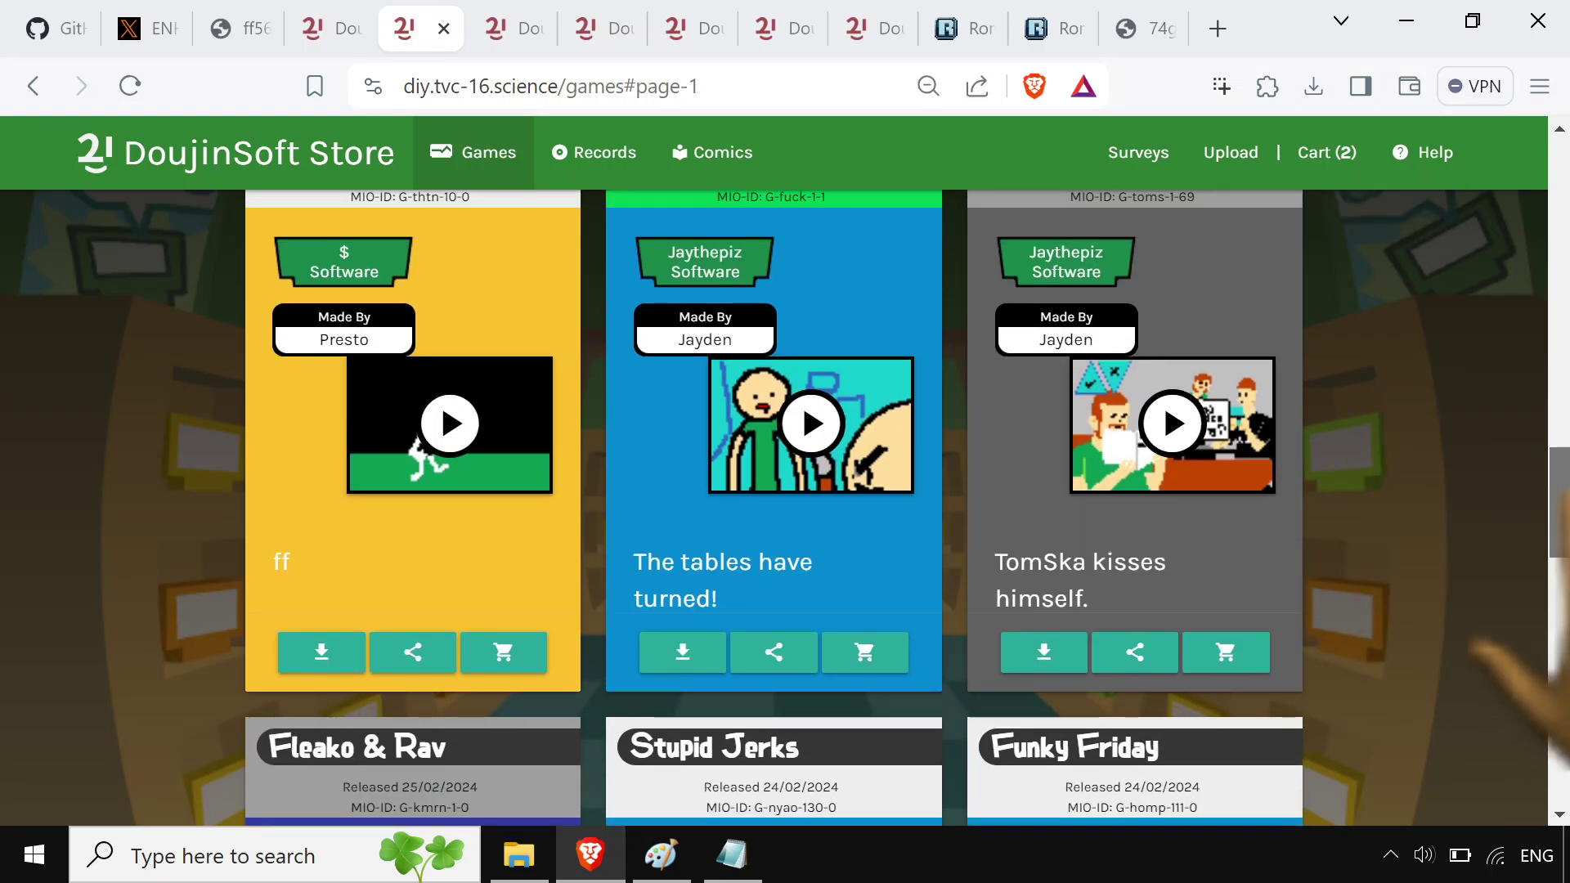
{"action": "scroll", "coordinate": [774, 507], "scroll_direction": "up", "scroll_amount": 1}
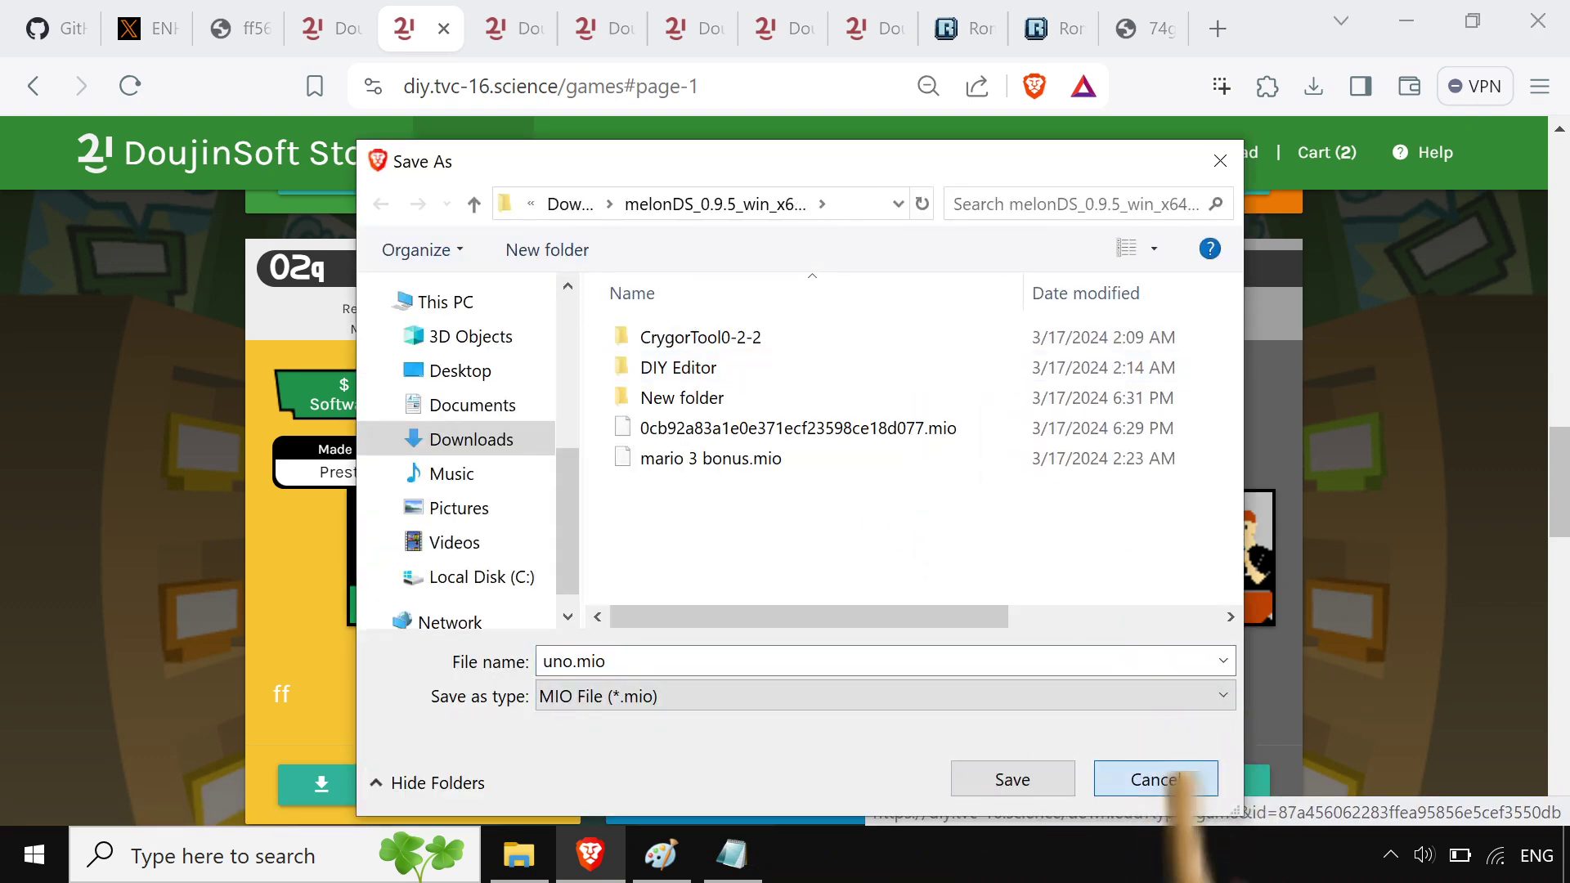
{"action": "left_click", "coordinate": [1178, 778]}
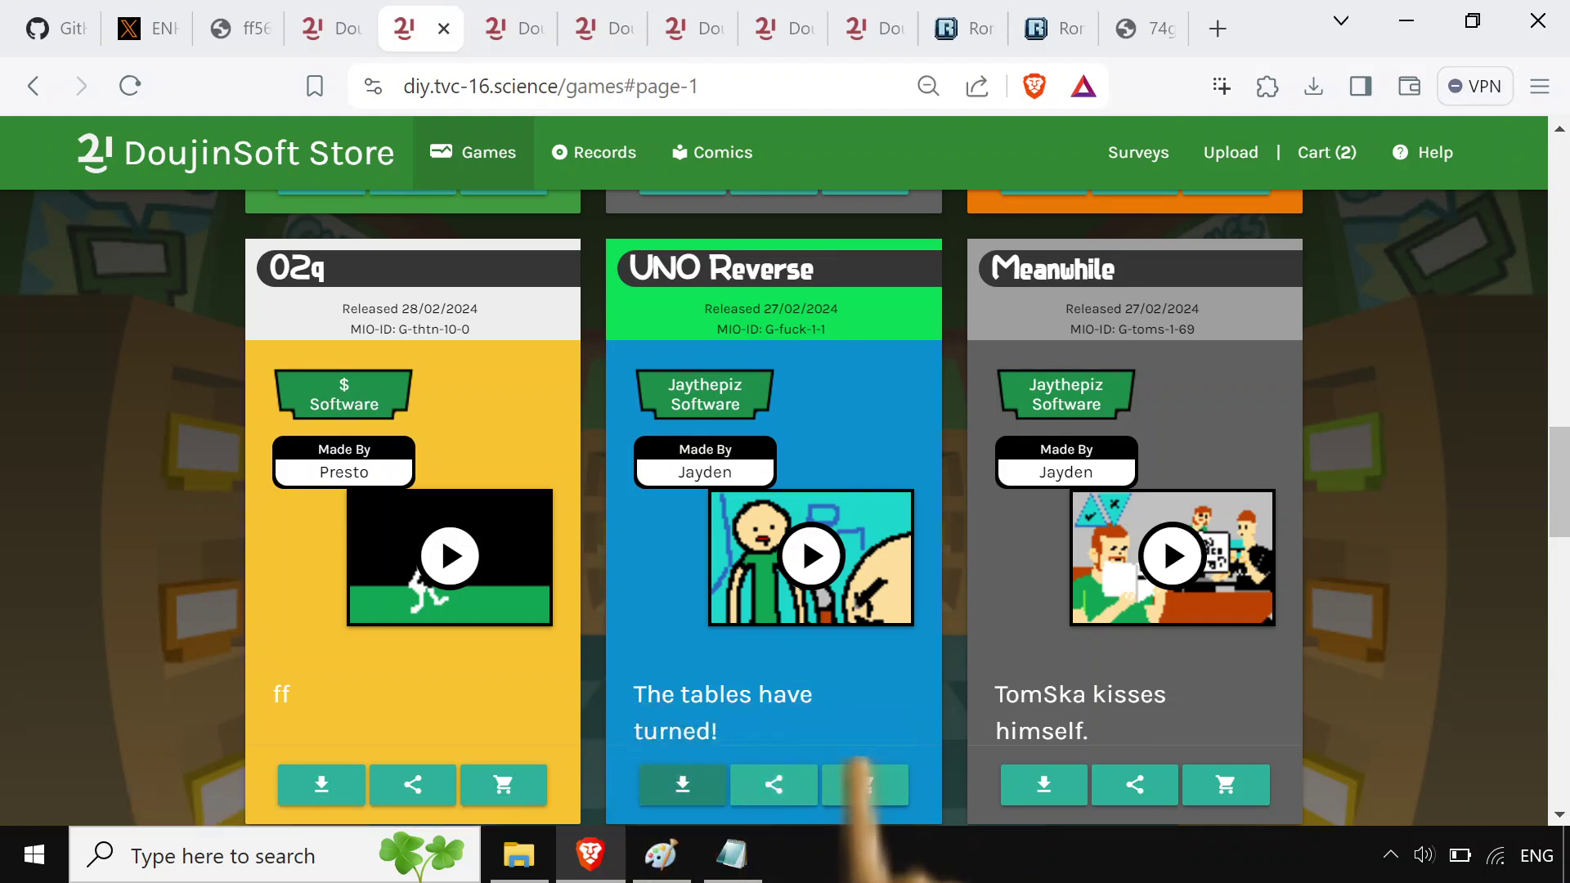
Add UNO Reverse and Meanwhile to the cart and view the Cart (2) page
{"action": "left_click", "coordinate": [864, 783]}
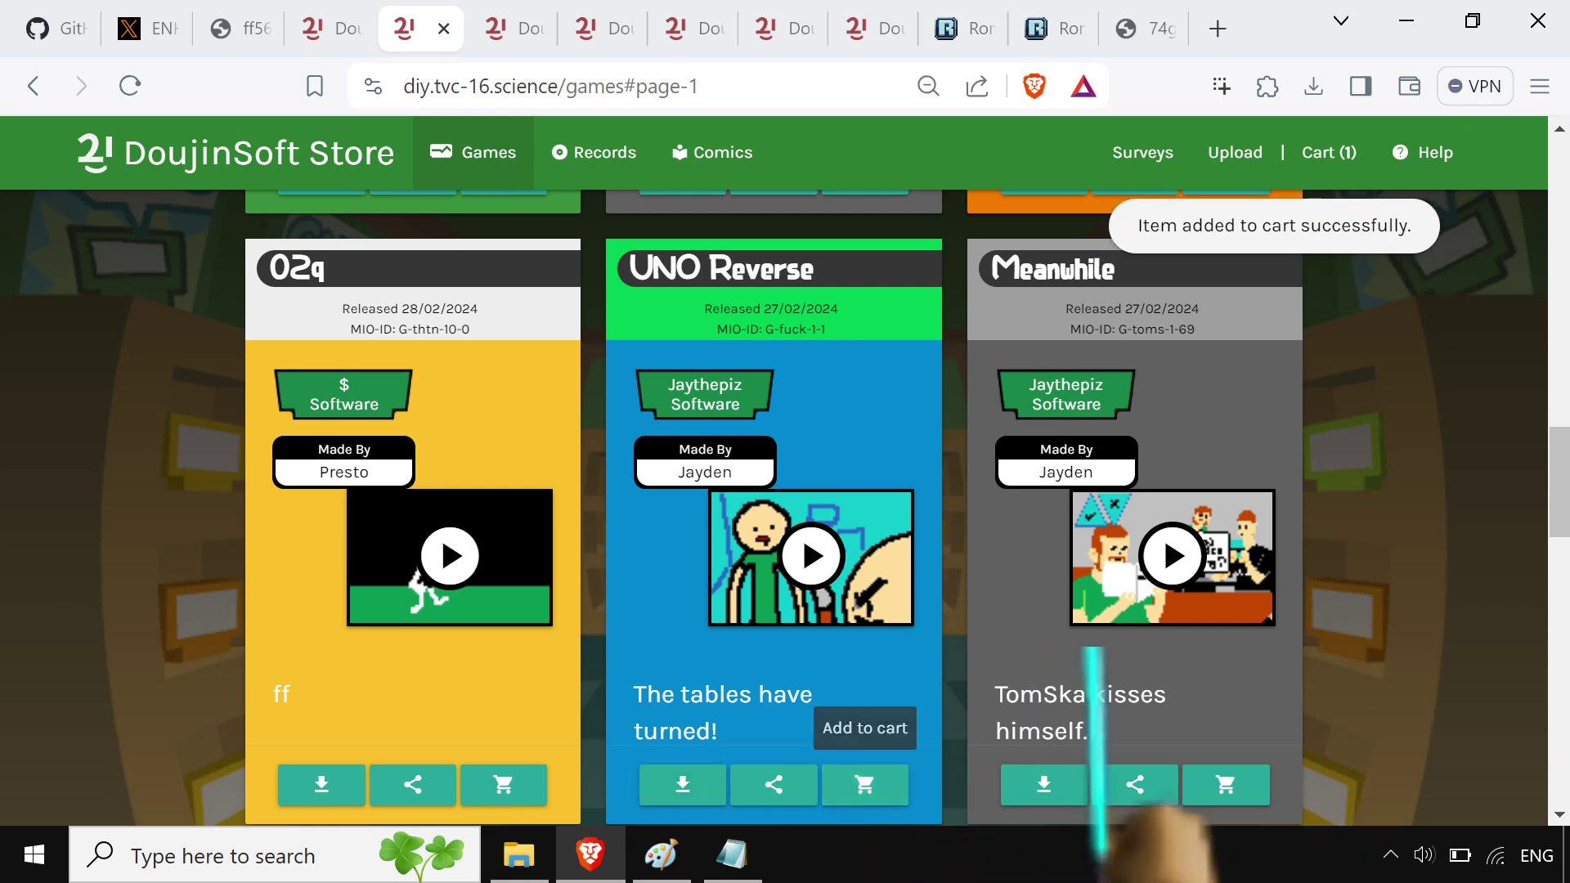
{"action": "left_click", "coordinate": [1226, 783]}
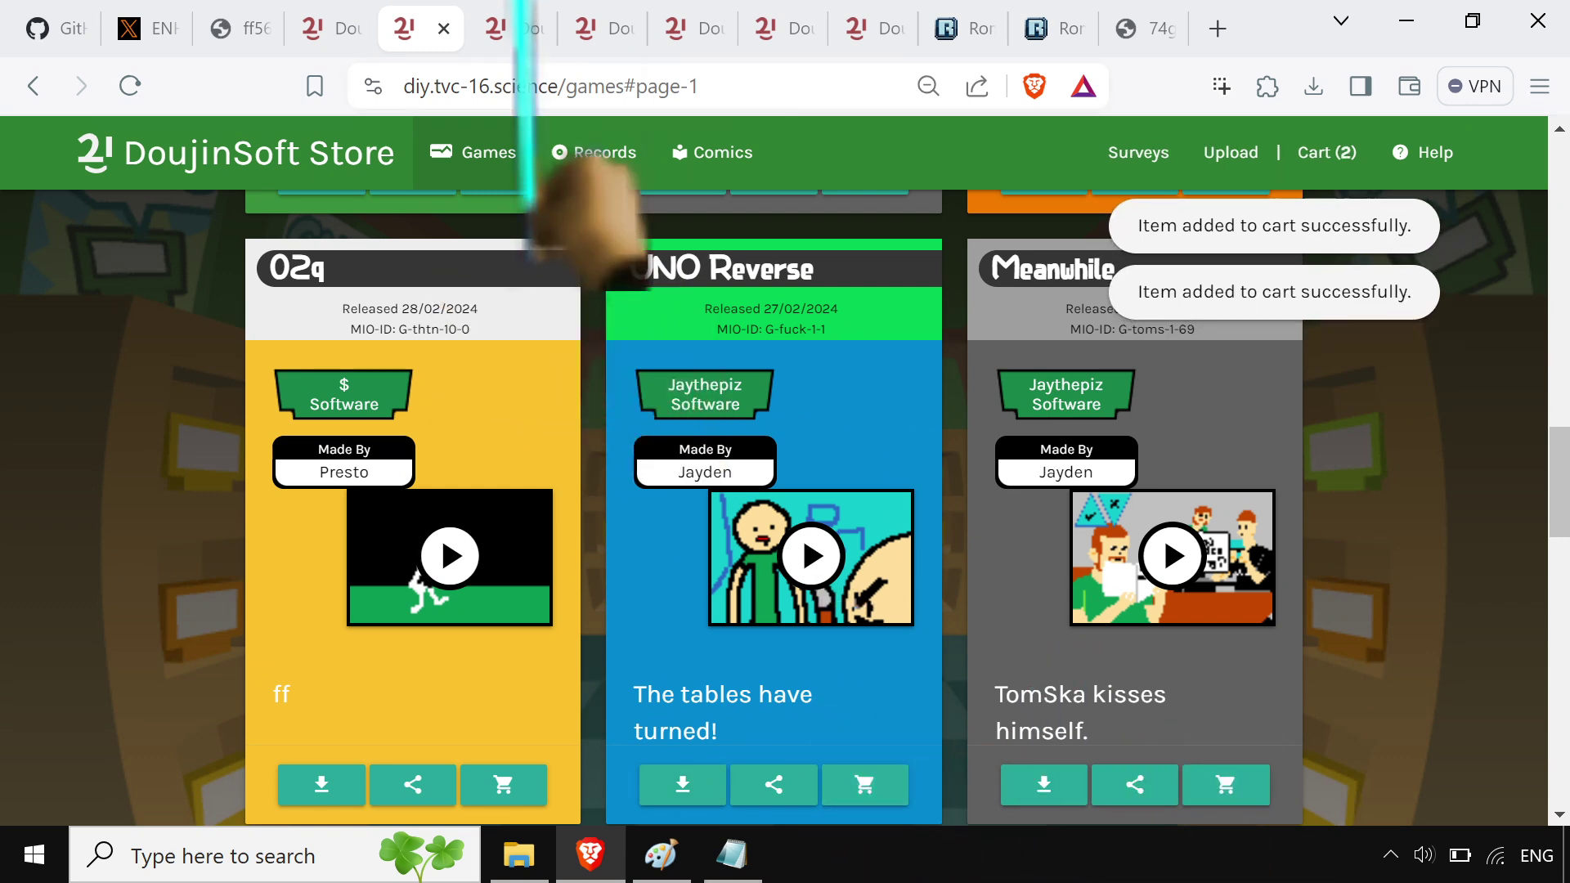
{"action": "left_click", "coordinate": [1330, 139]}
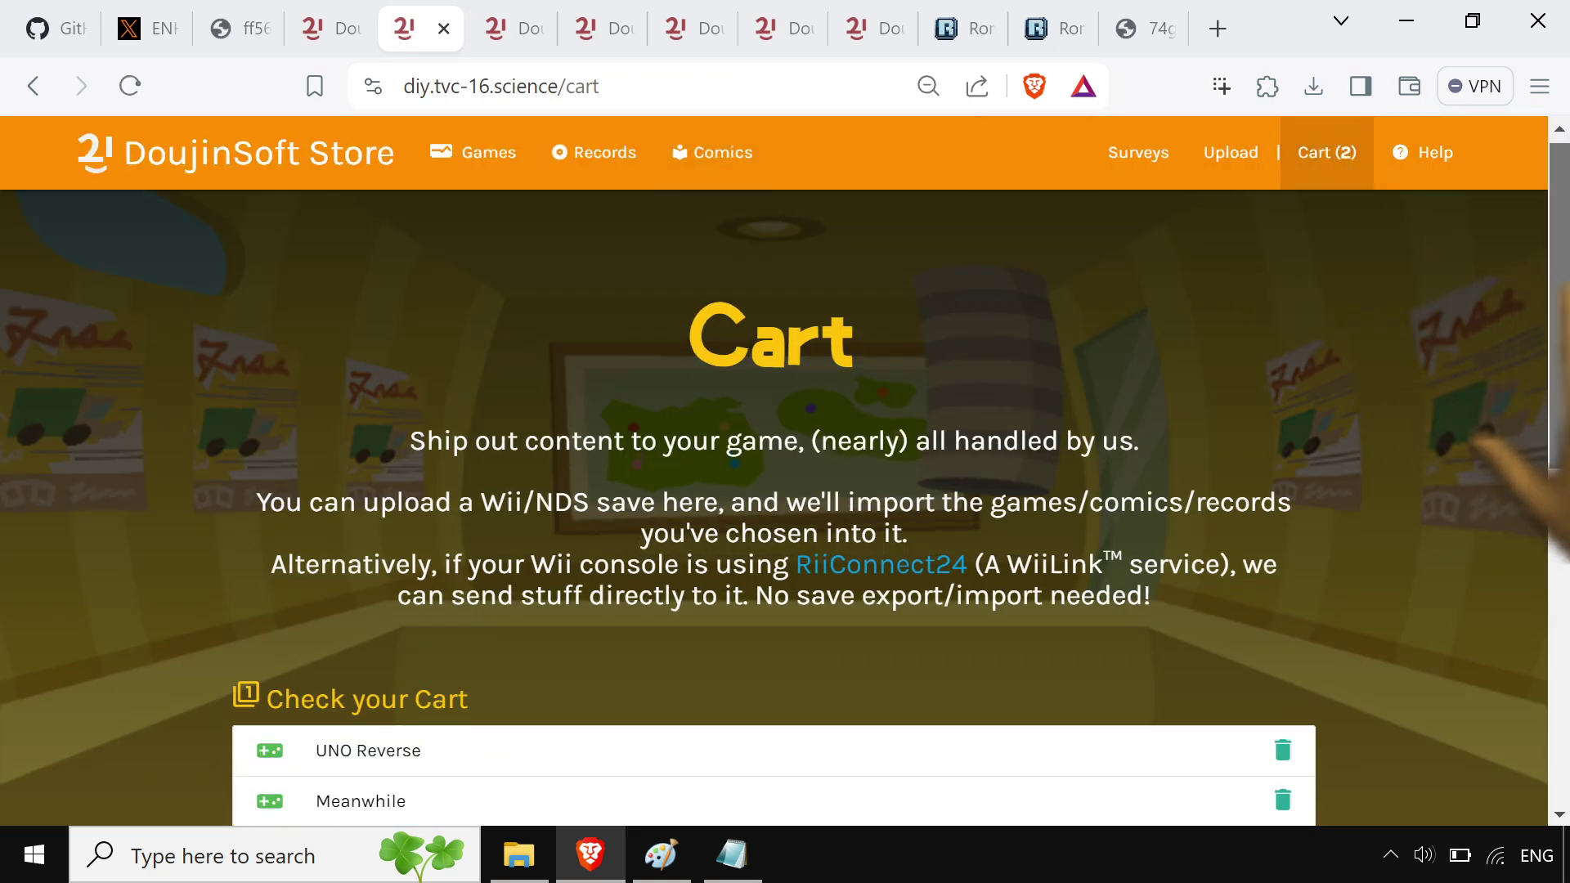
{"action": "scroll", "coordinate": [1504, 655], "scroll_direction": "down", "scroll_amount": 5}
{"action": "scroll", "coordinate": [1521, 719], "scroll_direction": "up", "scroll_amount": 1}
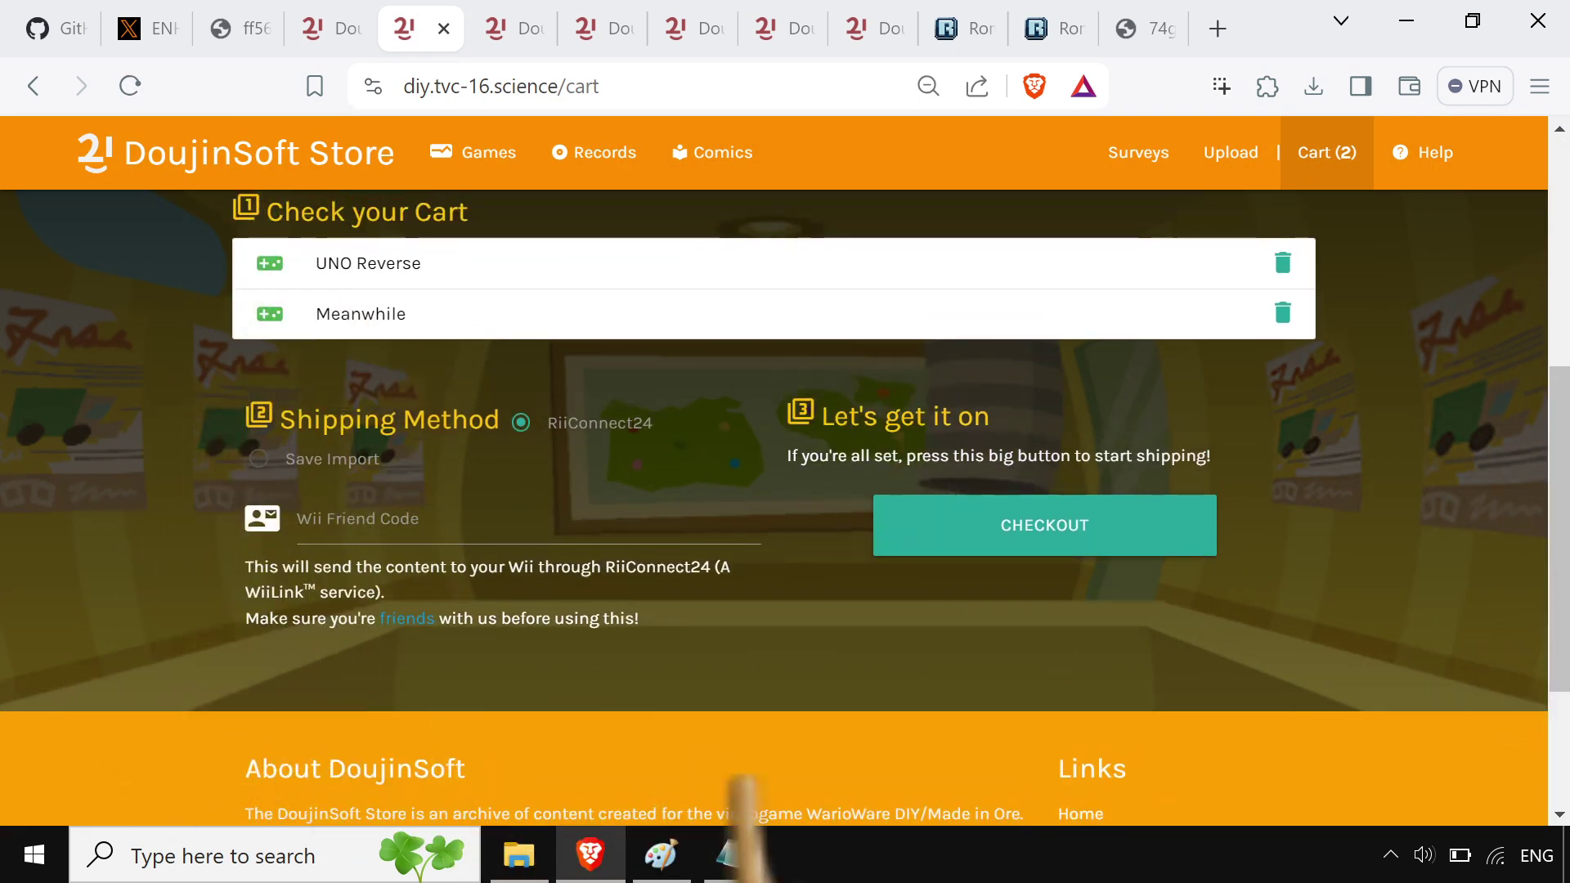
{"action": "left_click", "coordinate": [519, 855]}
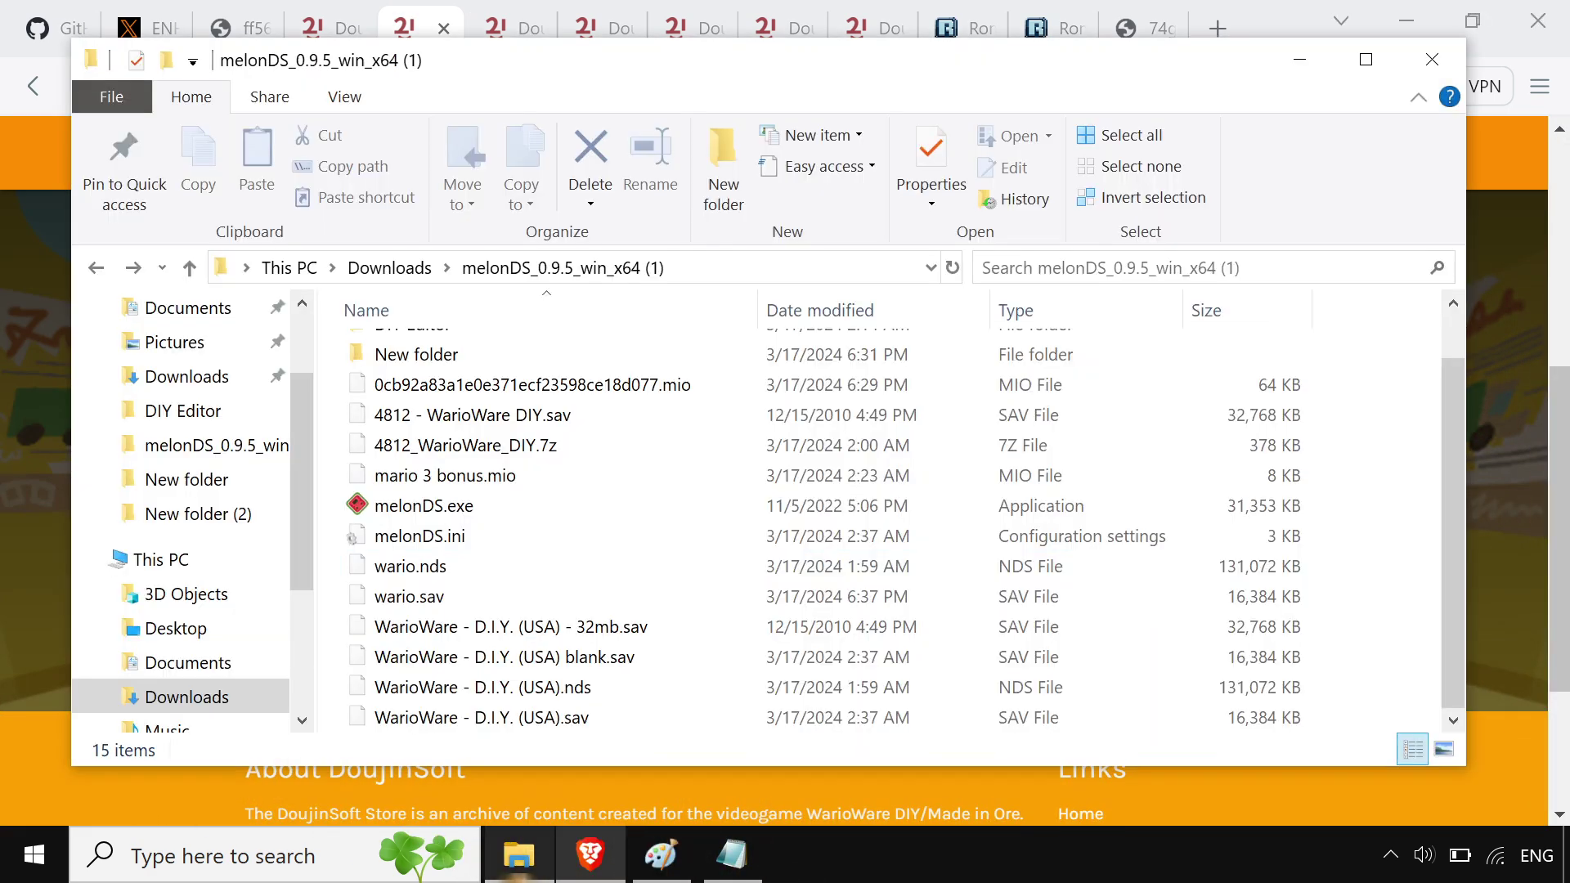
Point out blank.sav, 32mb.sav, melonDS.exe and wario.sav in the melonDS folder
{"action": "left_click", "coordinate": [601, 658]}
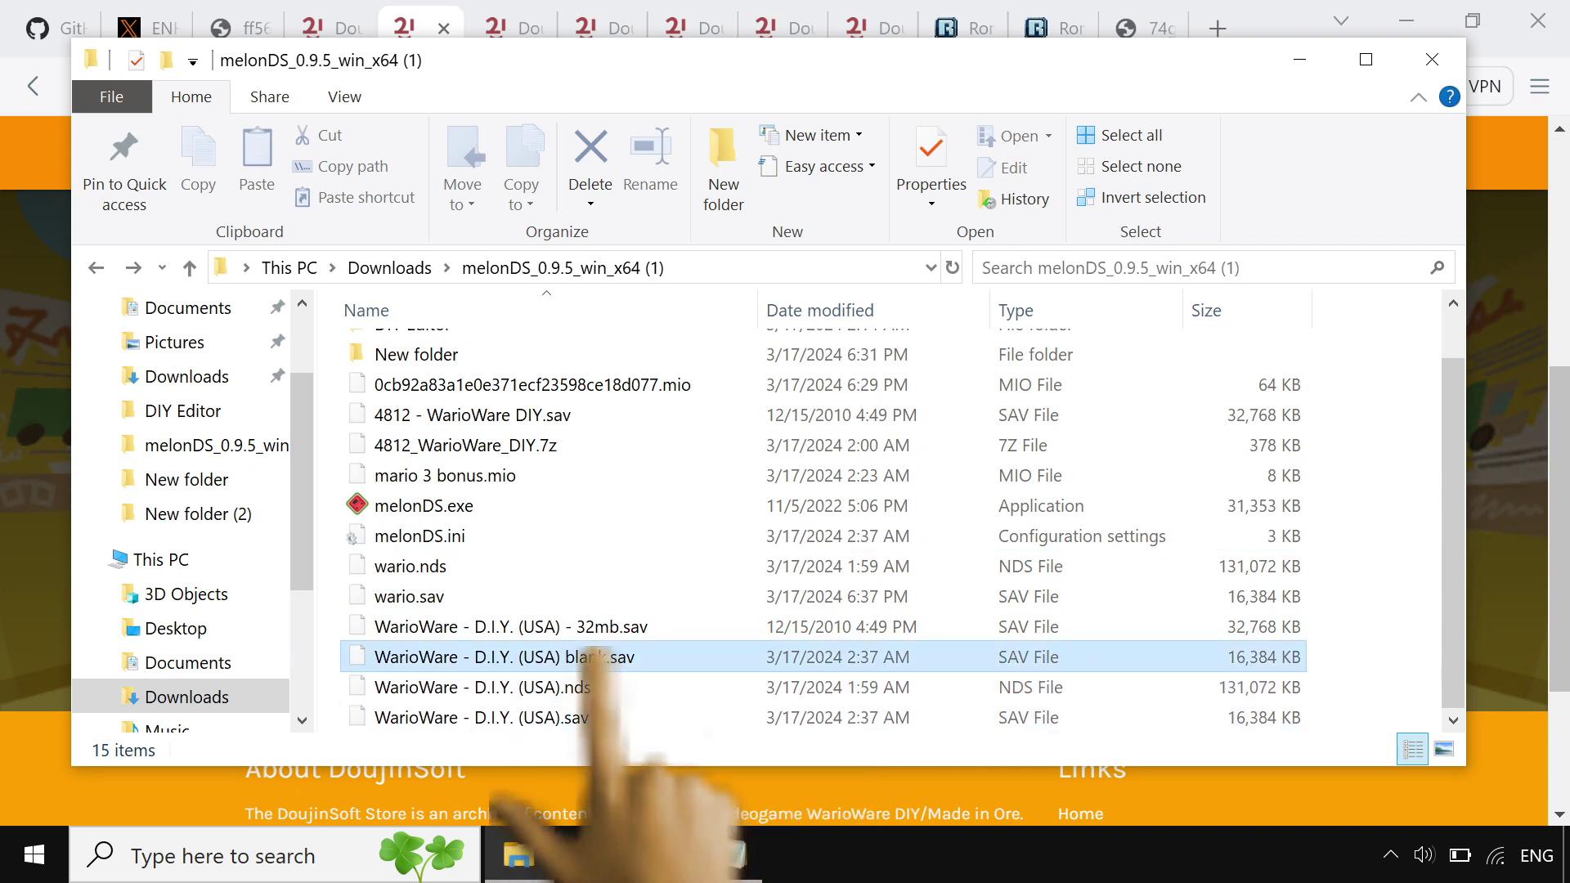
{"action": "left_click", "coordinate": [605, 629]}
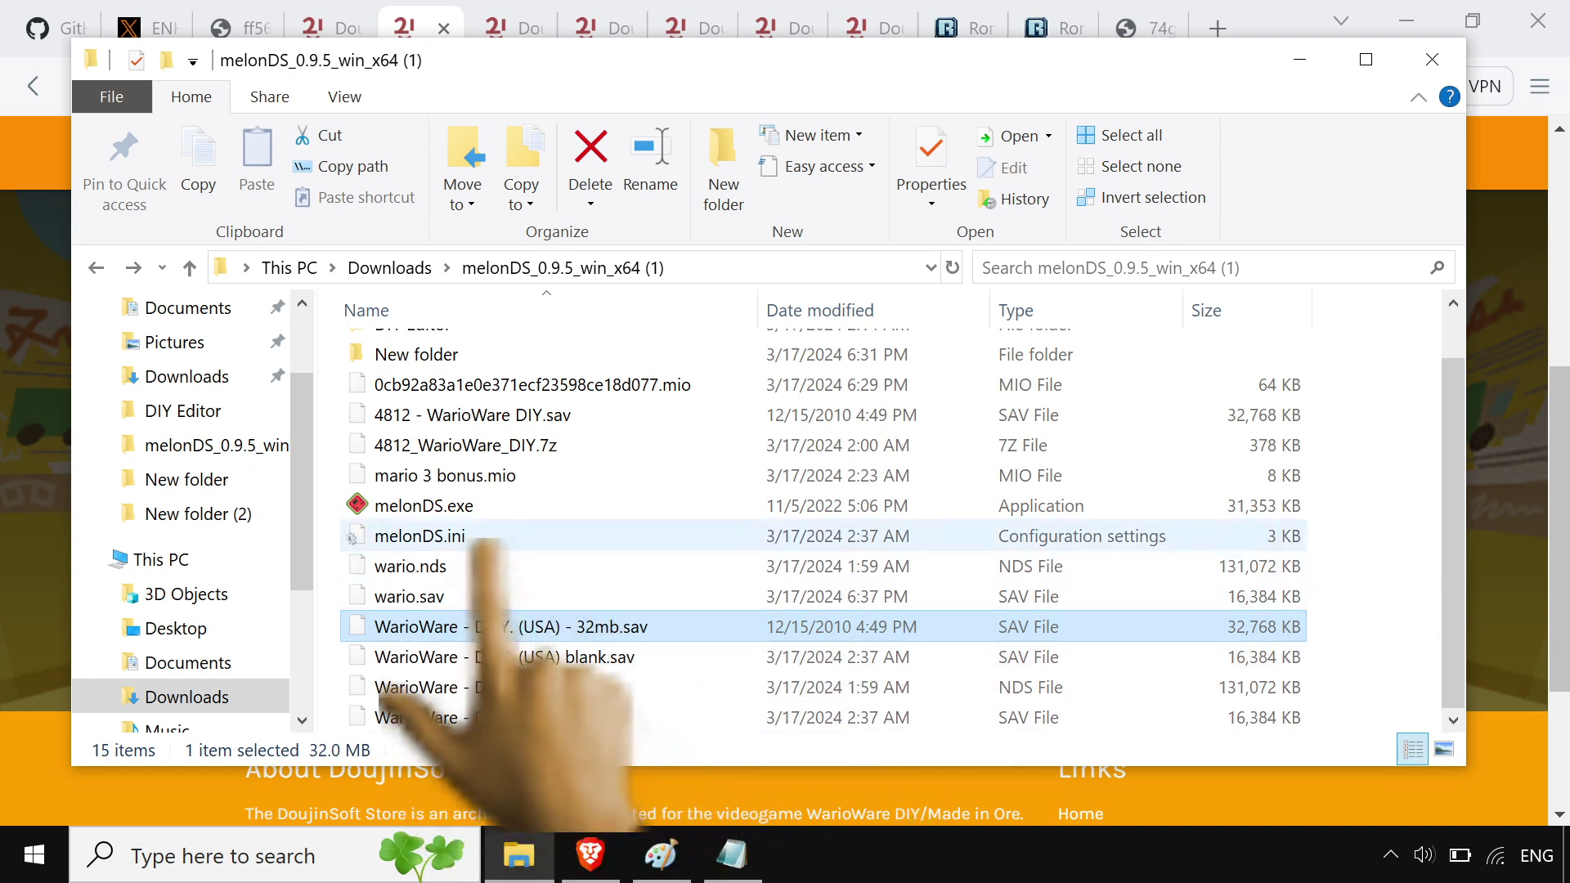
{"action": "left_click", "coordinate": [476, 509]}
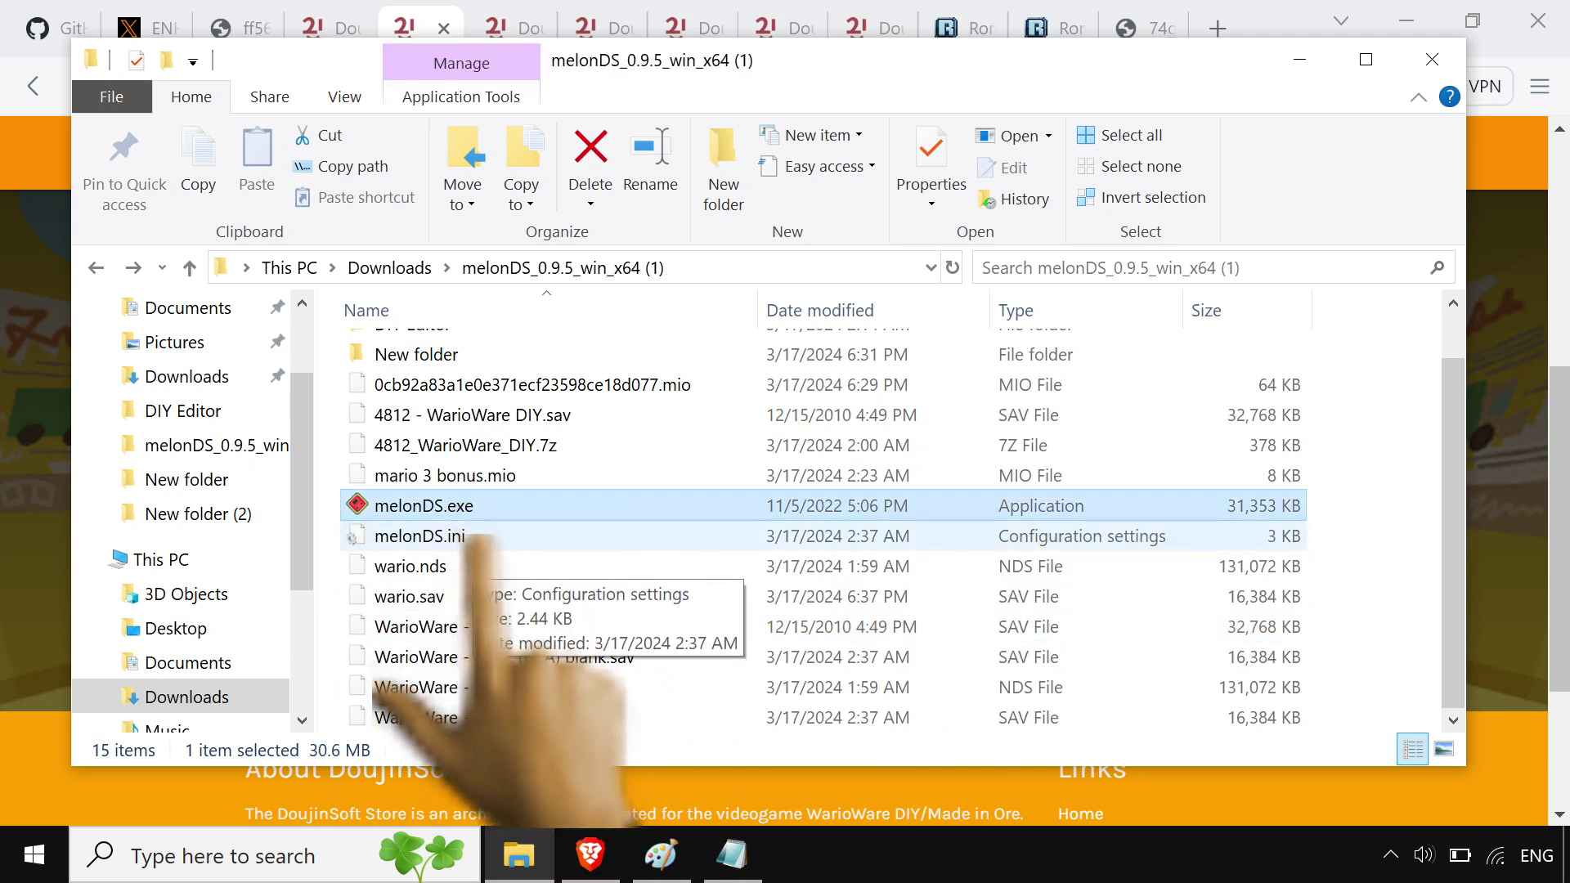
{"action": "left_click", "coordinate": [676, 596]}
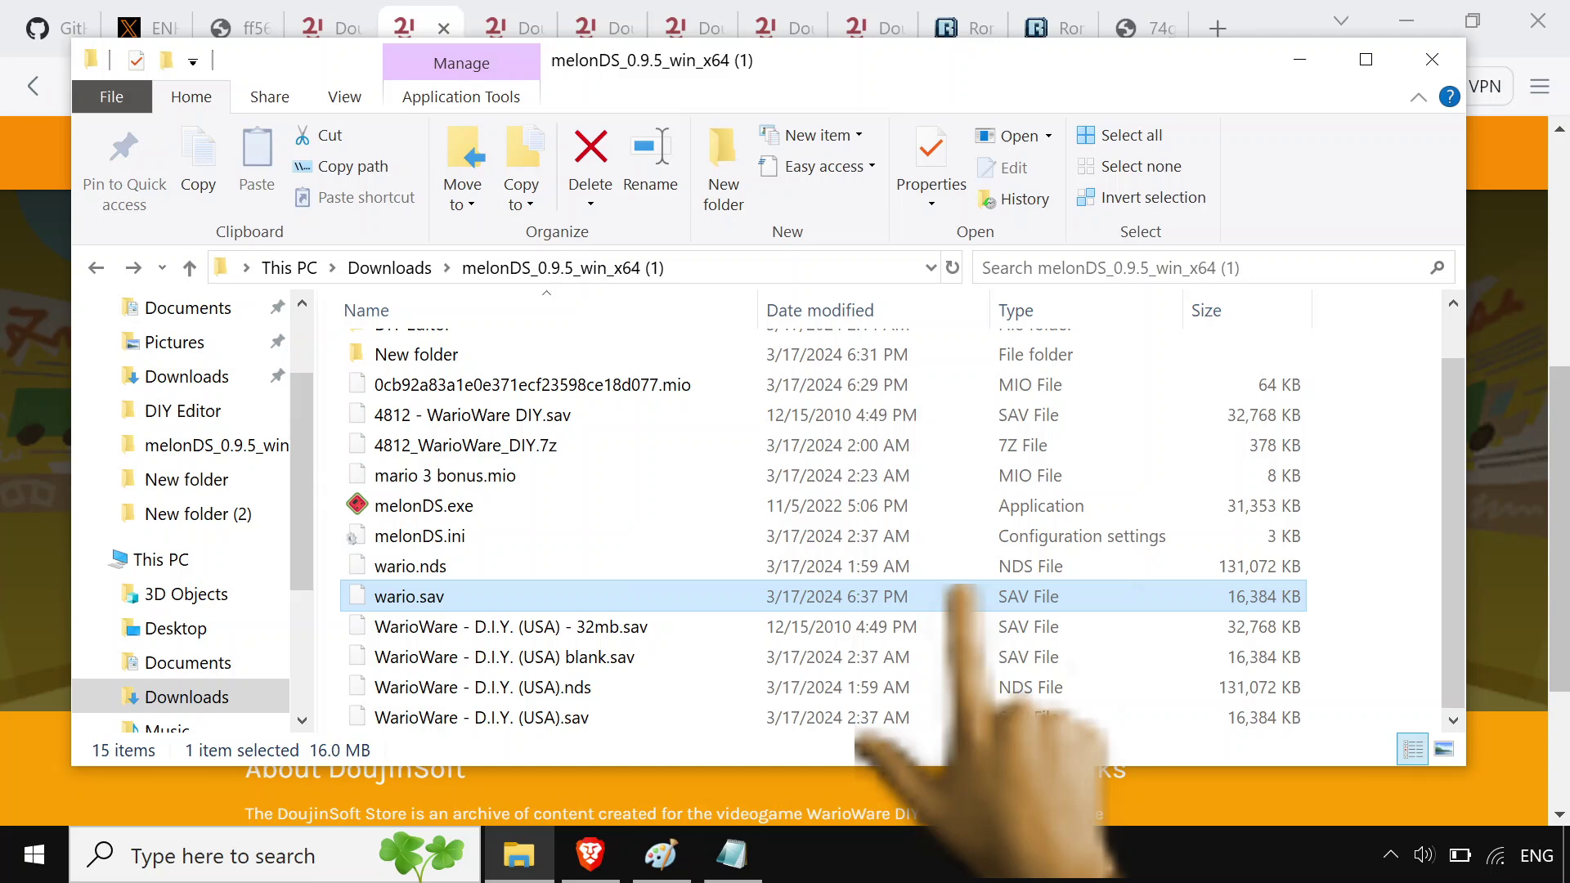
{"action": "key", "text": "ctrl+space"}
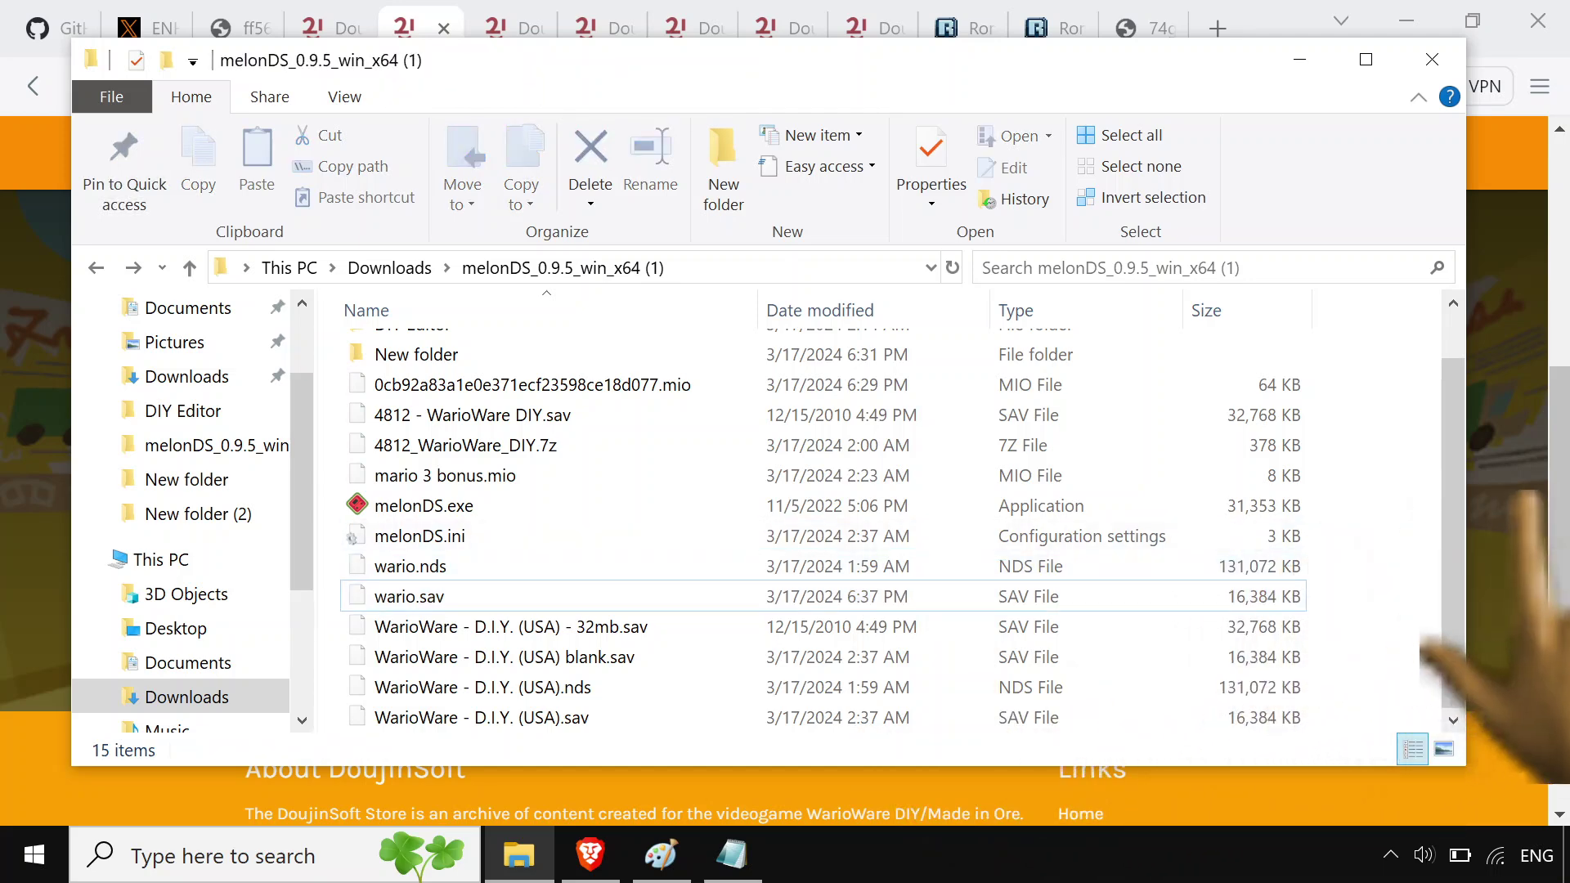
{"action": "key", "text": "alt+Tab"}
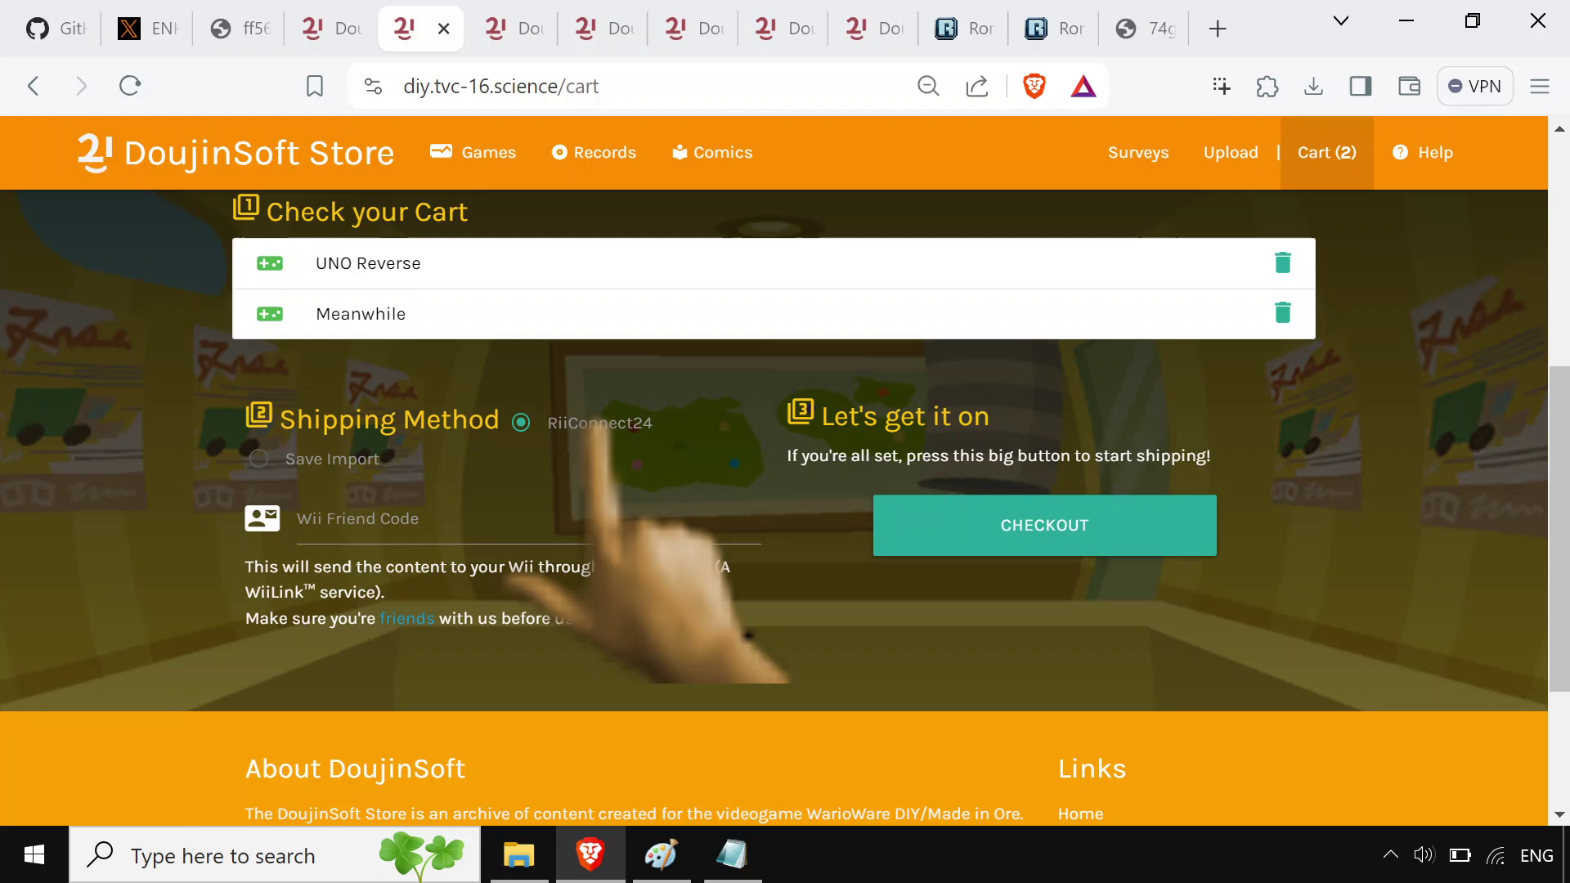
Switch shipping to Save Import and pick WarioWare - D.I.Y. (USA) blank.sav as the save file
{"action": "left_click", "coordinate": [258, 459]}
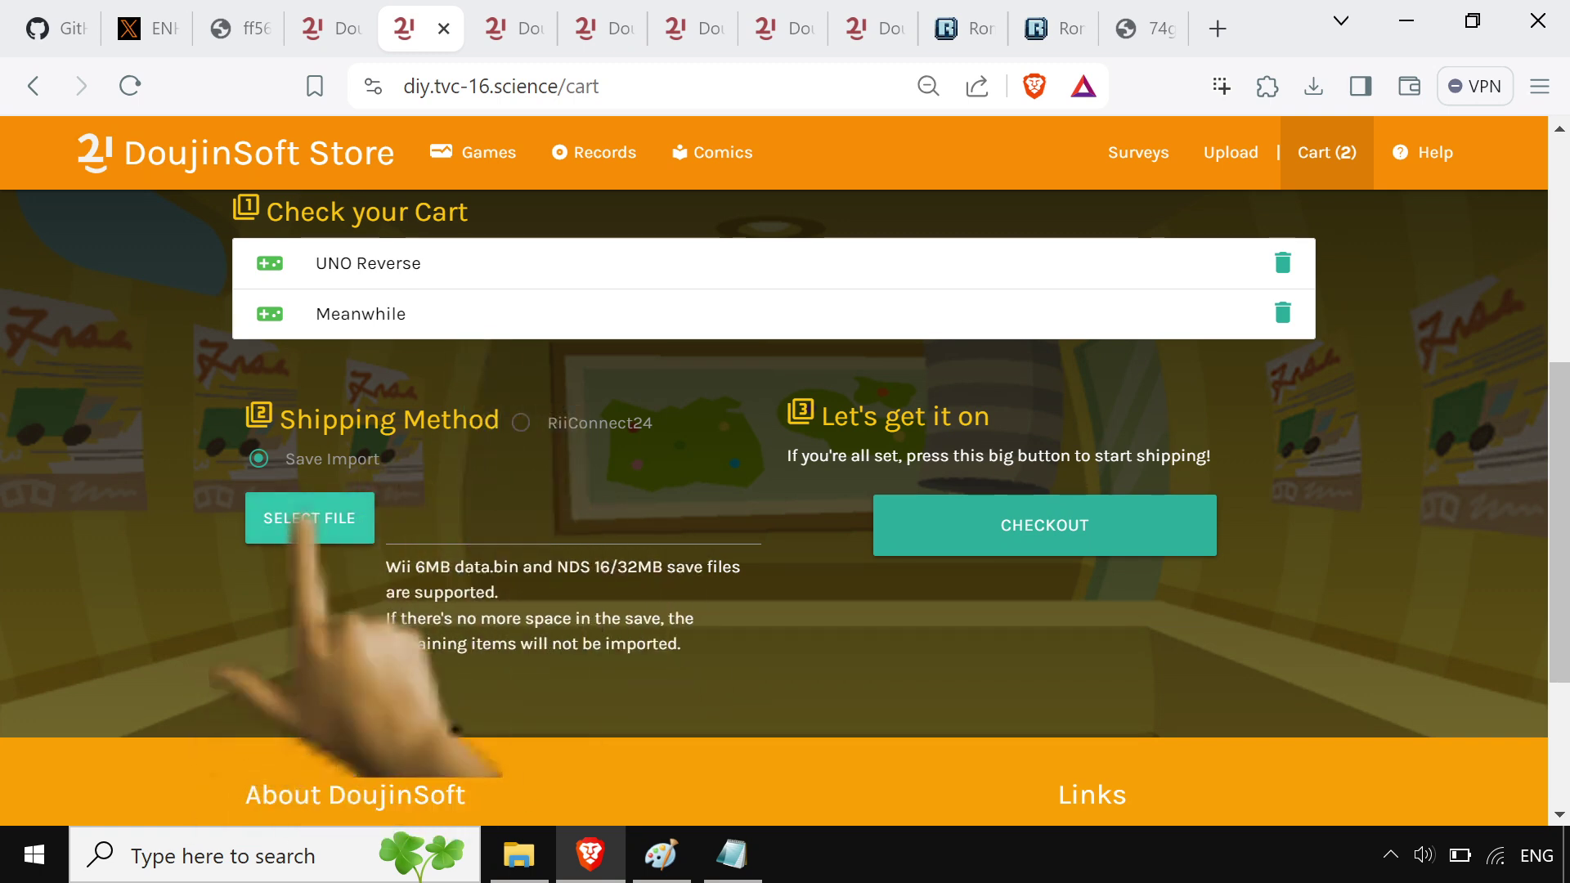
{"action": "left_click", "coordinate": [300, 523]}
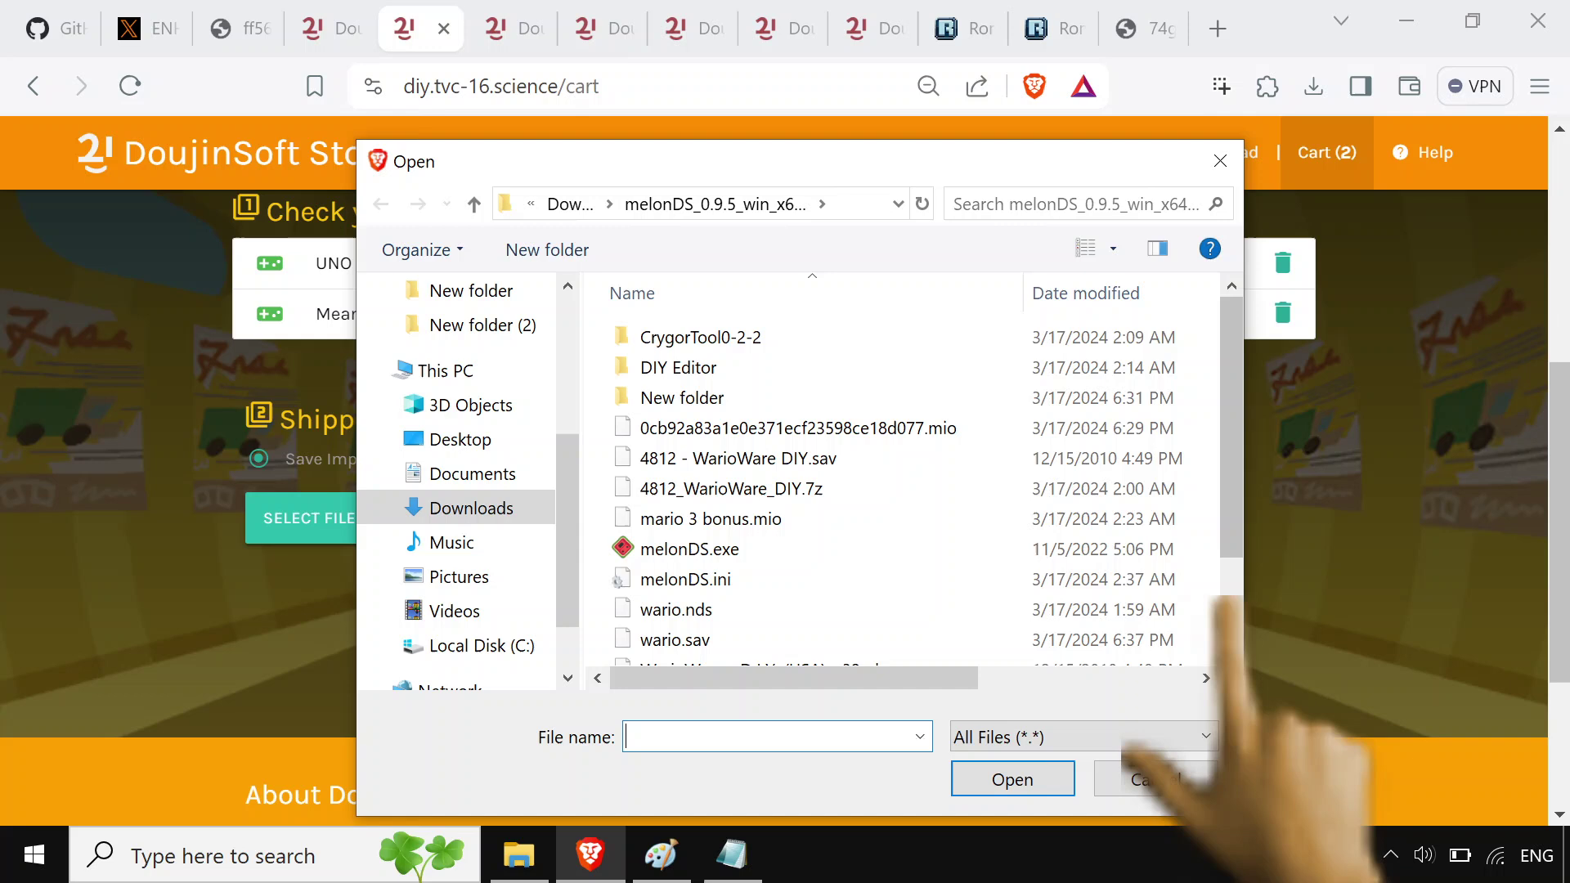
{"action": "scroll", "coordinate": [1223, 604], "scroll_direction": "down", "scroll_amount": 1}
{"action": "left_click", "coordinate": [879, 591]}
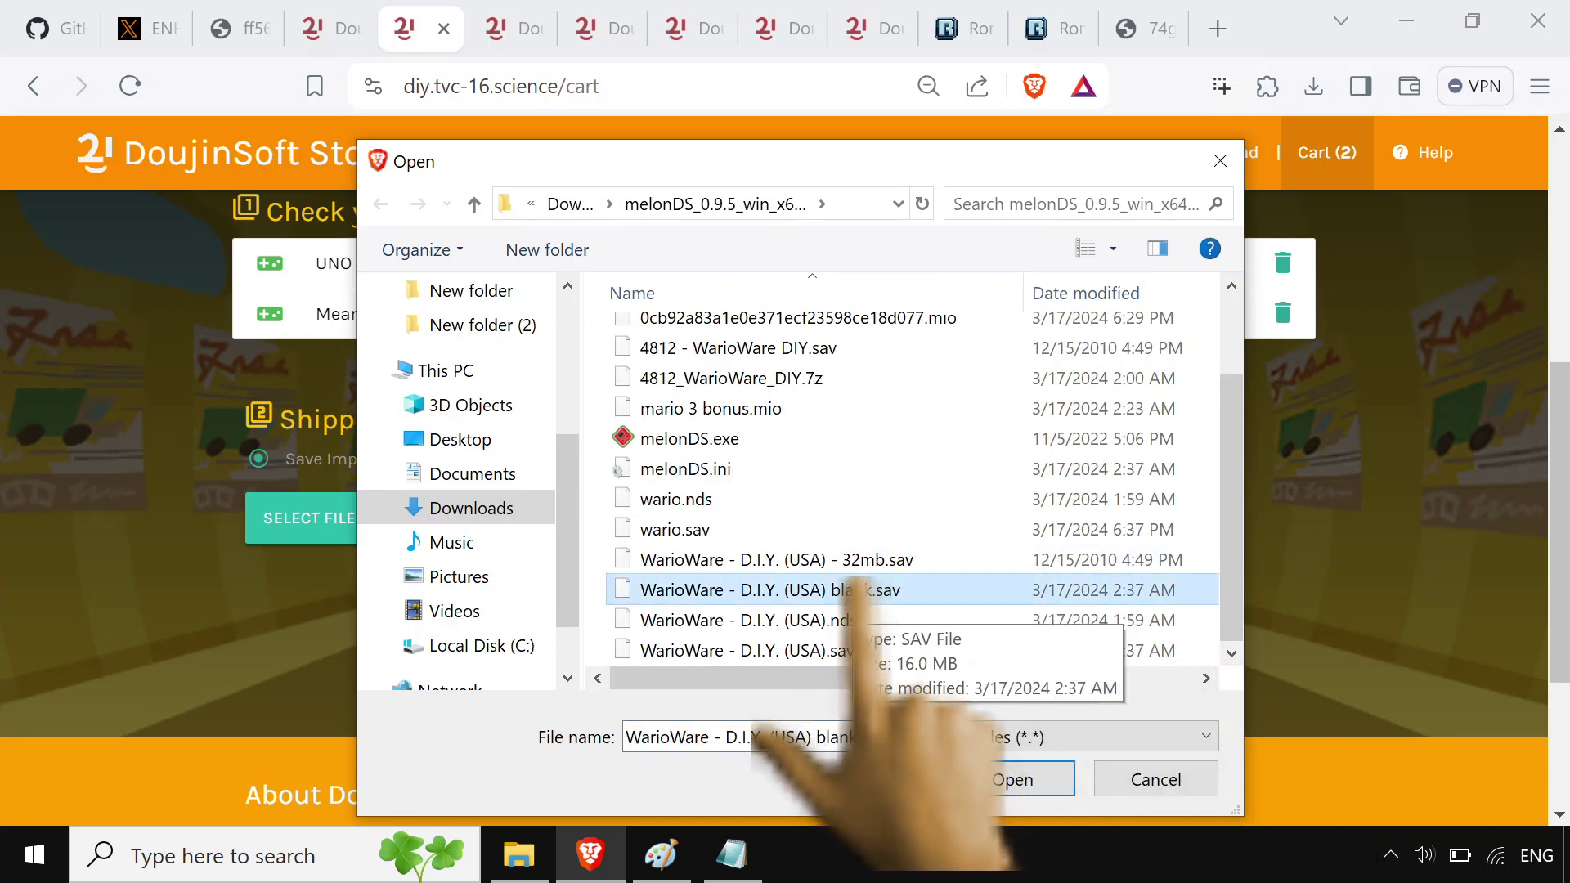
Check out the cart into blank.sav and save the result as DoujinSoft-imported.bin
{"action": "left_click", "coordinate": [1026, 781]}
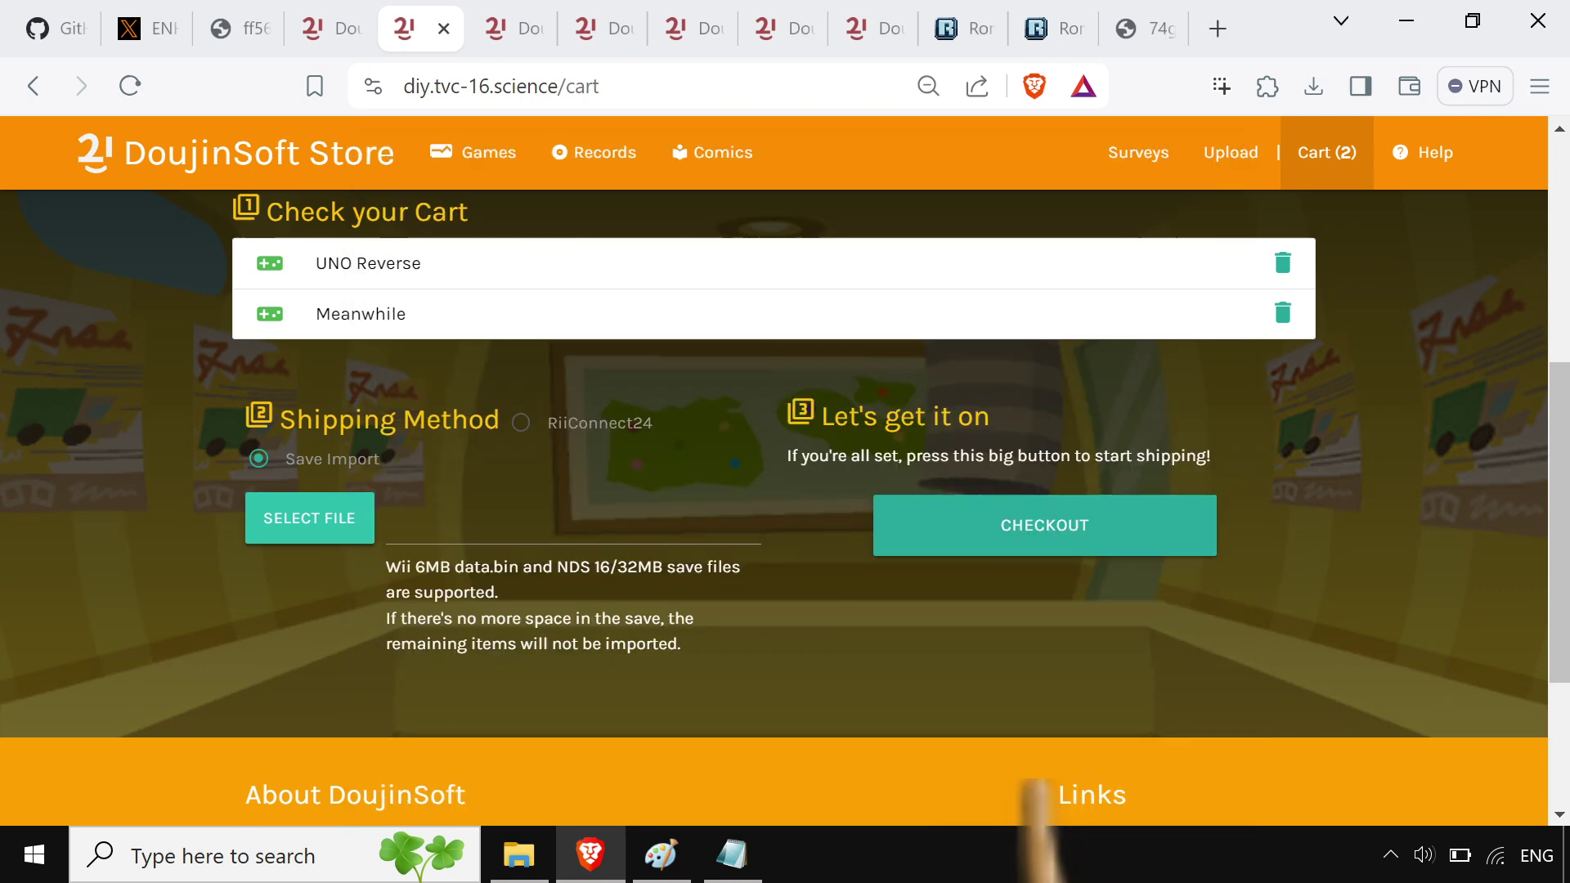
{"action": "left_click", "coordinate": [965, 530]}
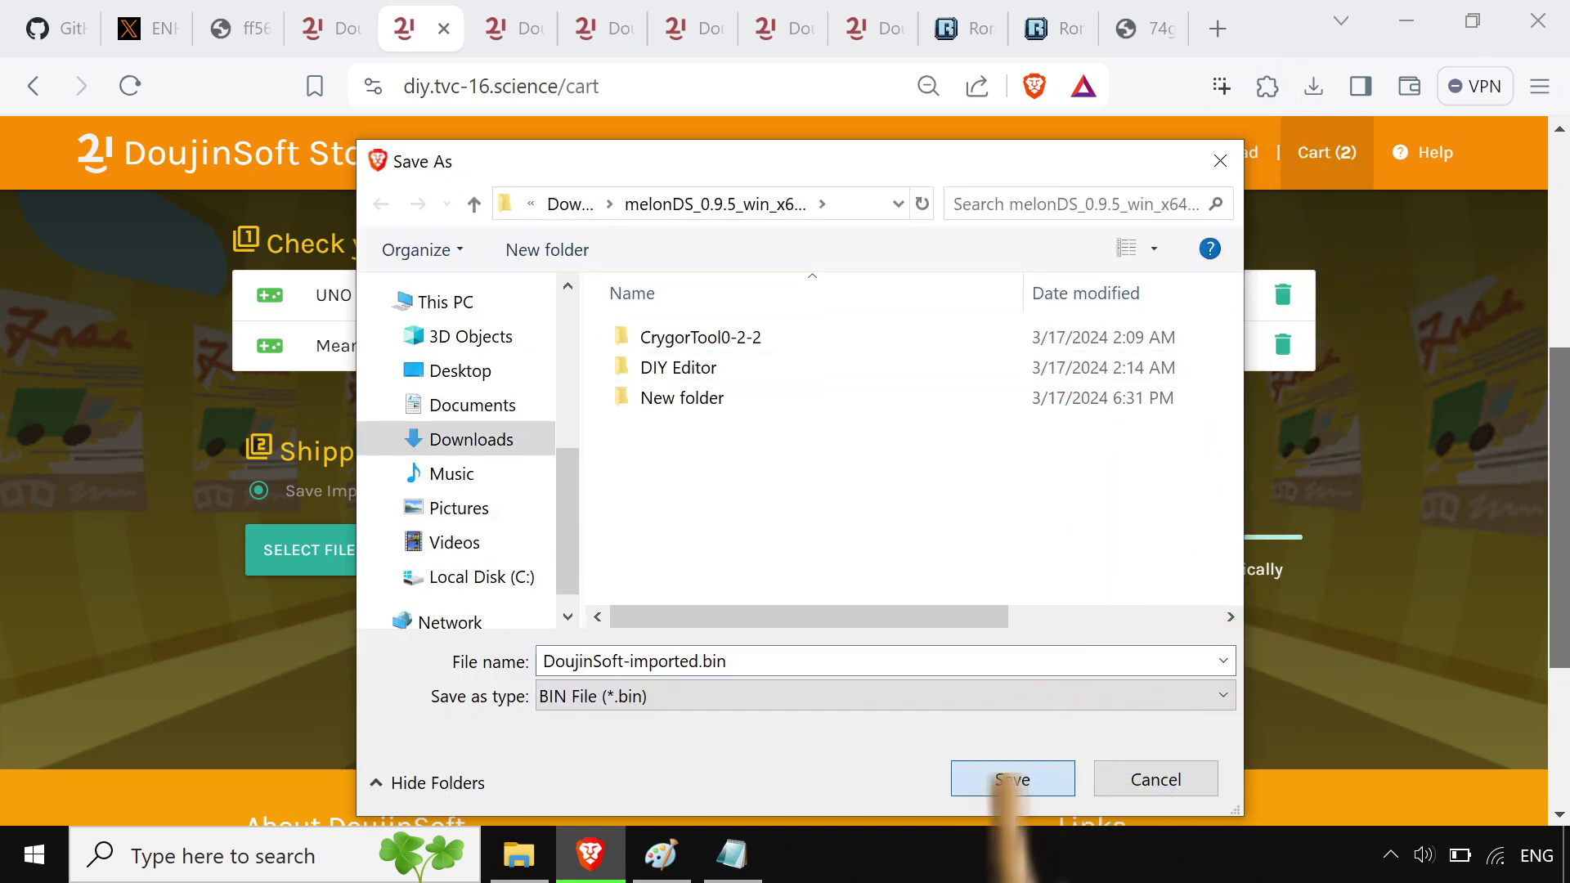
{"action": "left_click", "coordinate": [1012, 779]}
{"action": "key", "text": "alt+Tab"}
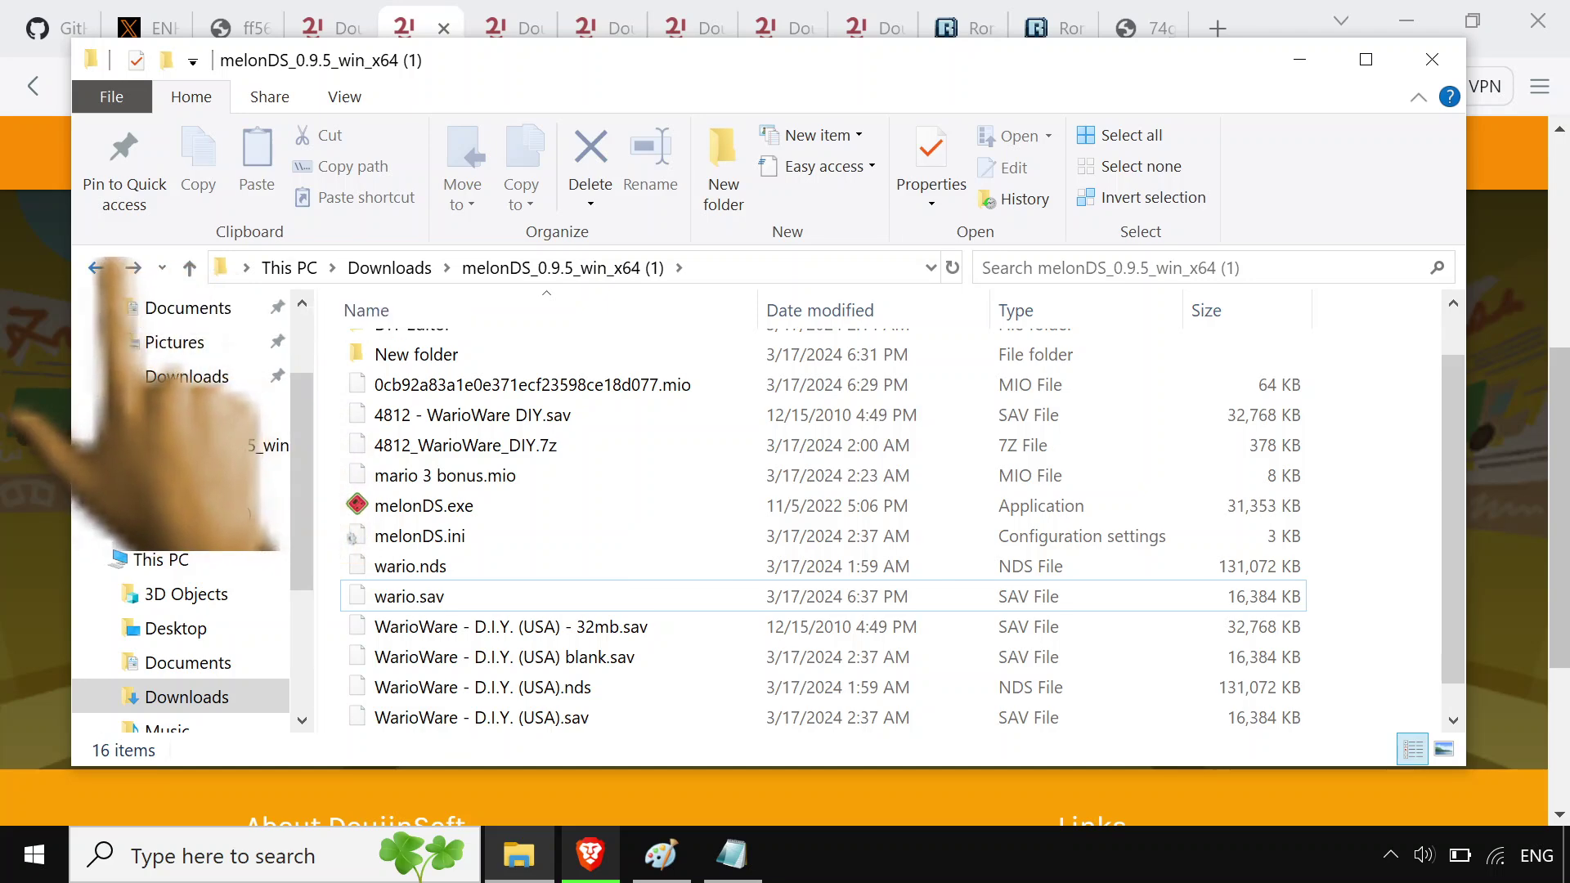
Refresh the melonDS_0.9.5_win_x64 (1) folder and re-sort its files by name
{"action": "left_click", "coordinate": [96, 267]}
{"action": "left_click", "coordinate": [134, 267]}
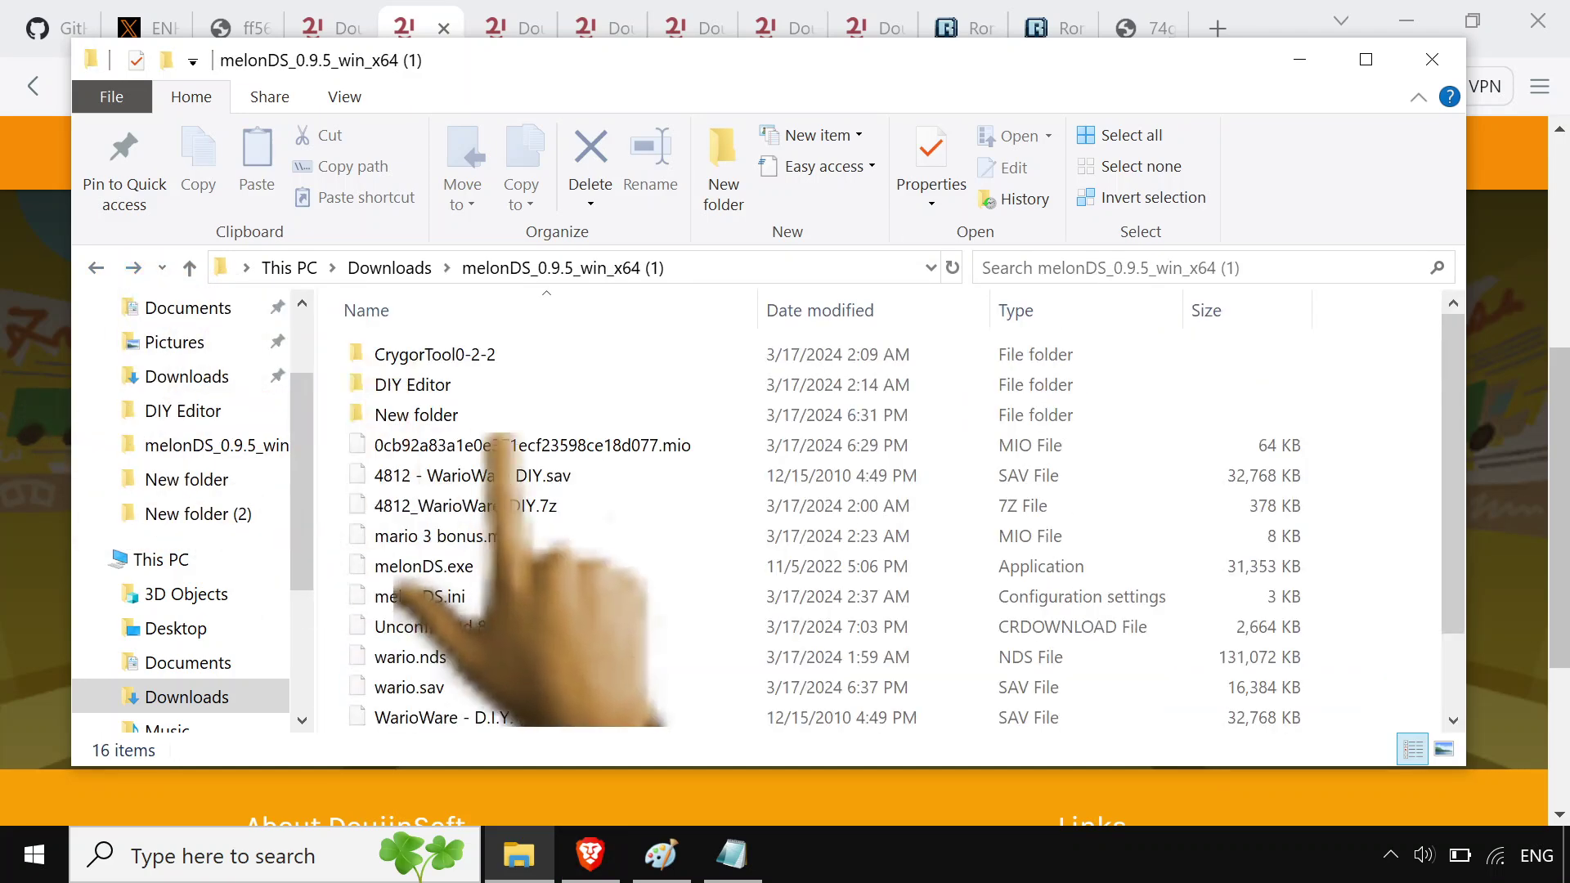
{"action": "left_click", "coordinate": [713, 307]}
{"action": "left_click", "coordinate": [713, 309]}
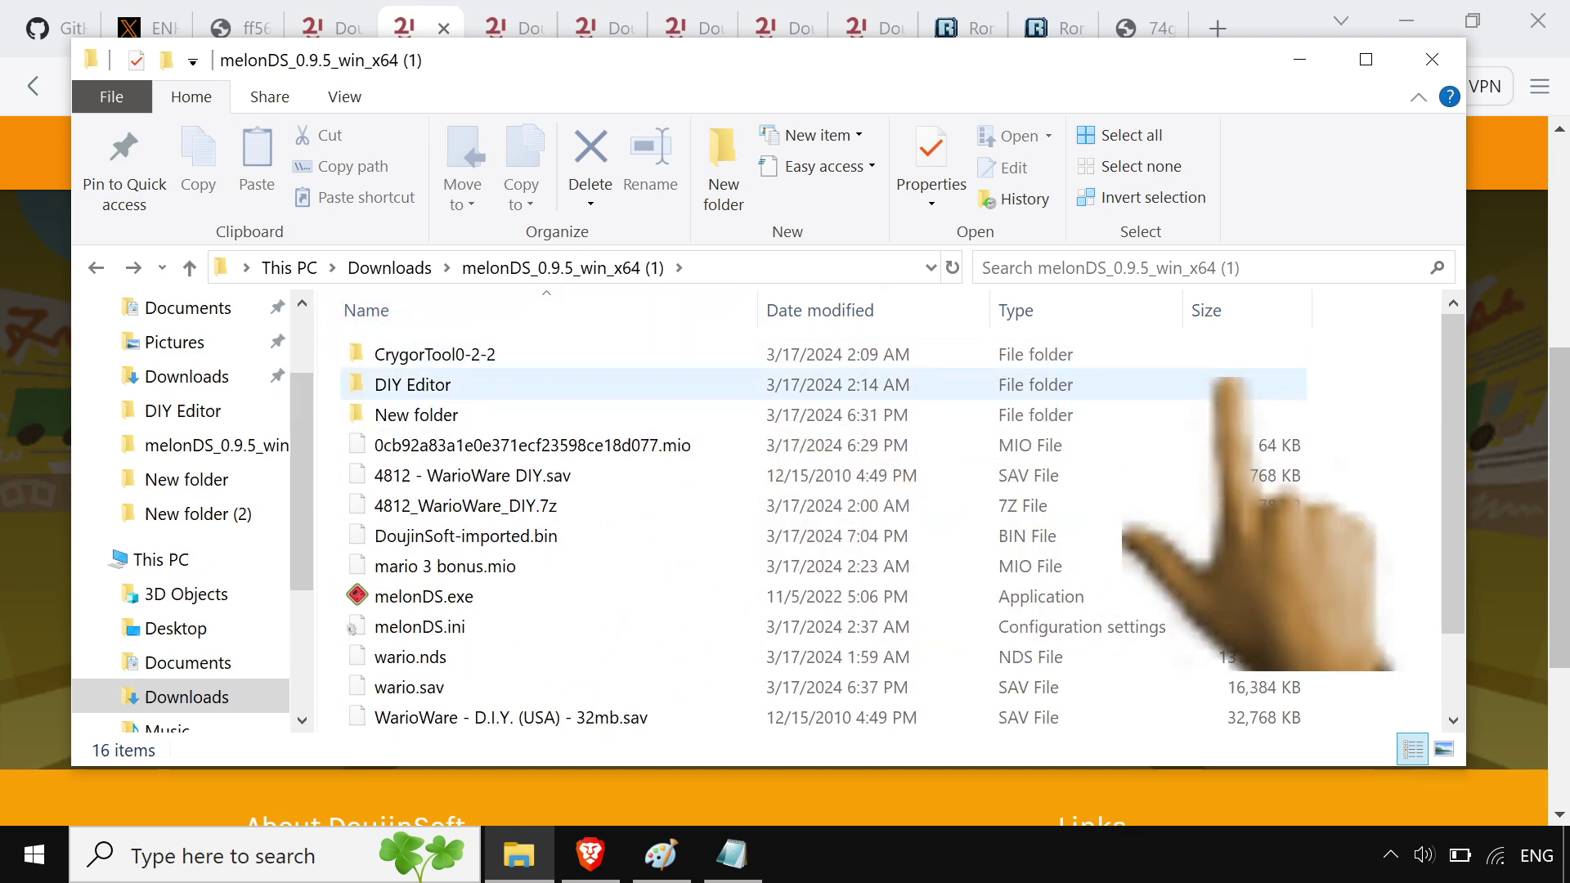
Rename DoujinSoft-imported.bin to wario 2.sav, accepting the extension-change warning
{"action": "left_click", "coordinate": [405, 536]}
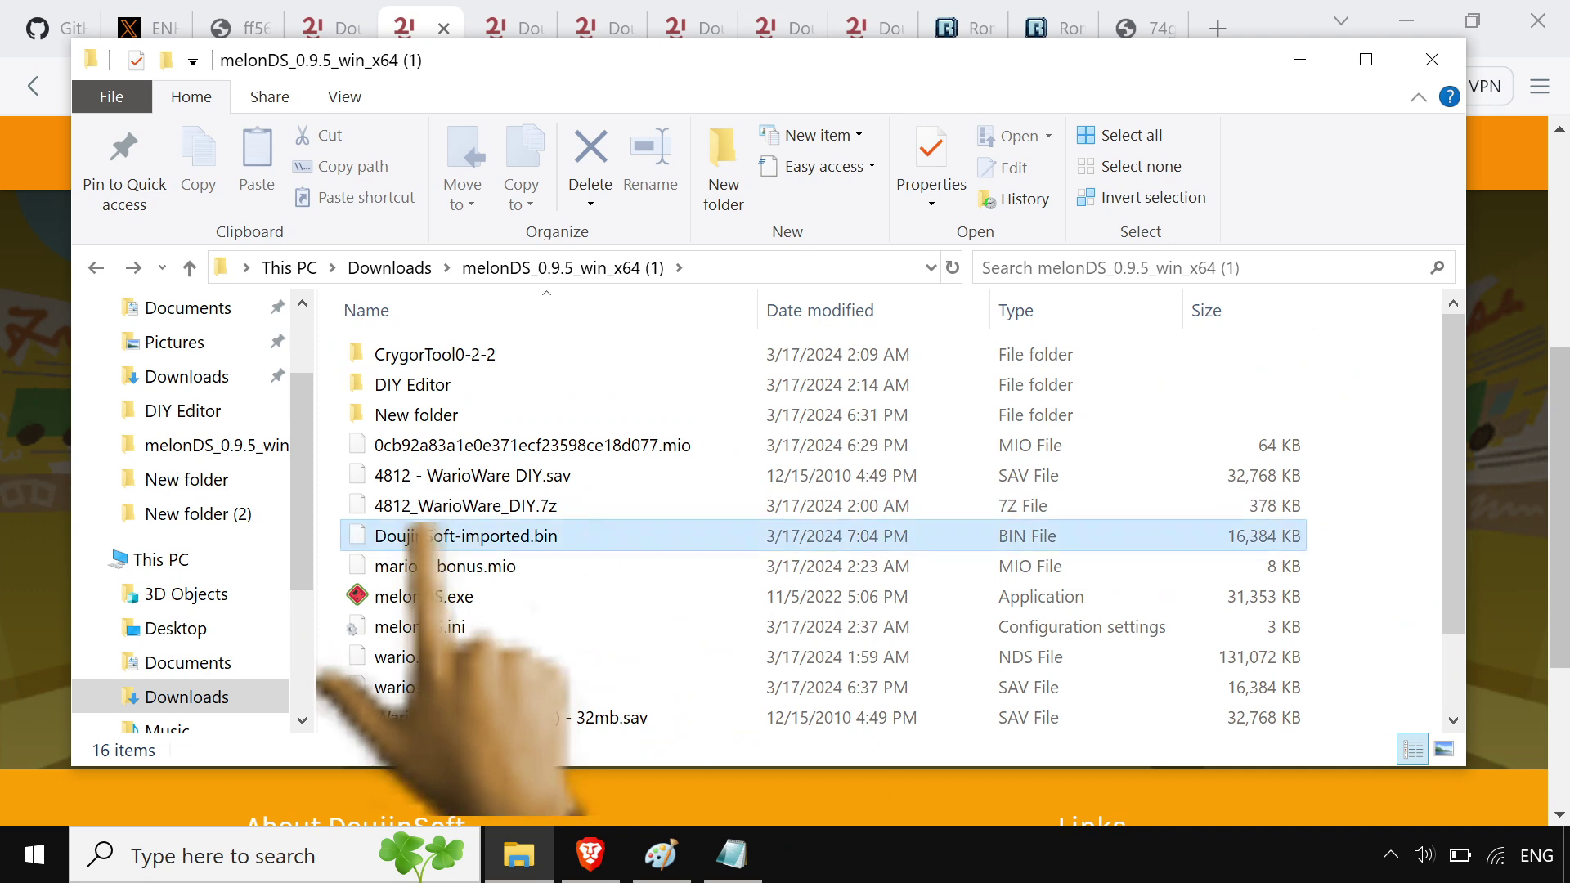
{"action": "left_click", "coordinate": [503, 538]}
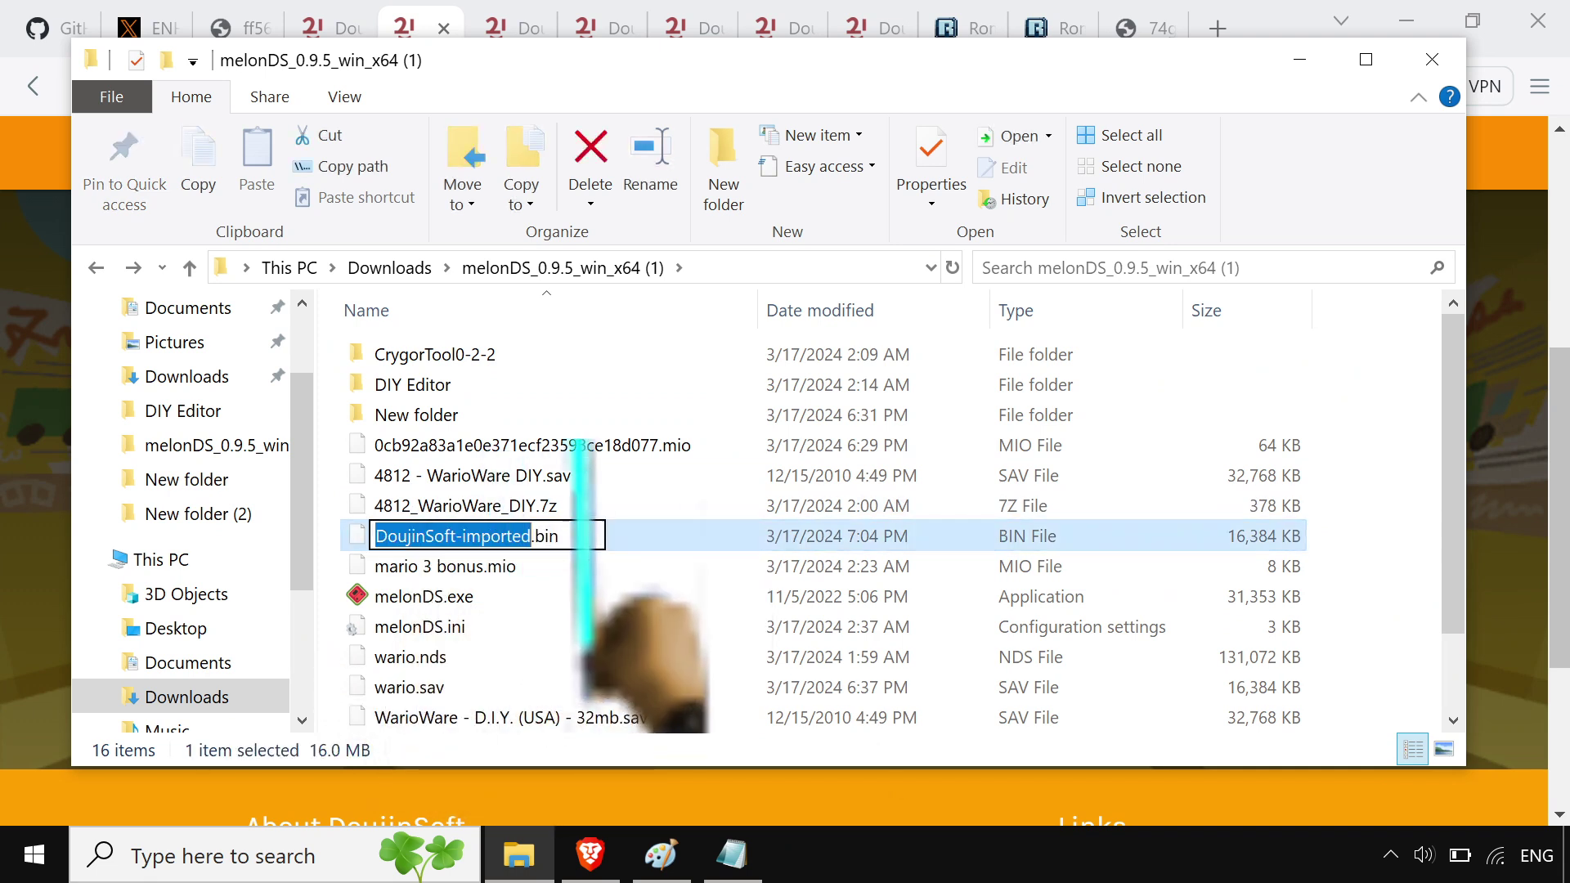
{"action": "key", "text": "ctrl+a"}
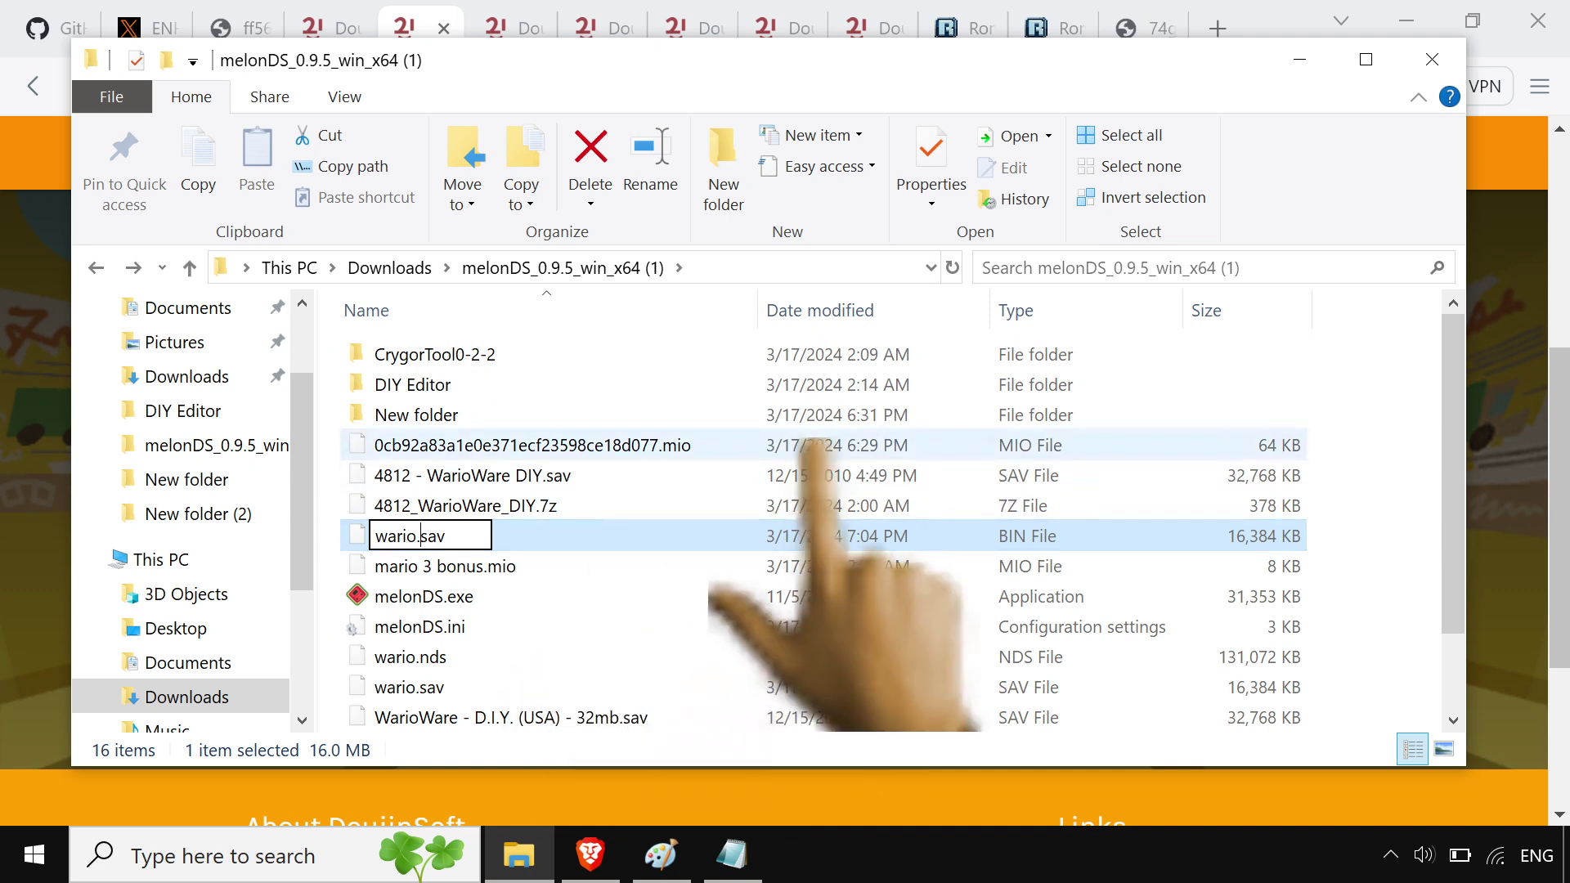
{"action": "type", "text": "2"}
{"action": "key", "text": "Return"}
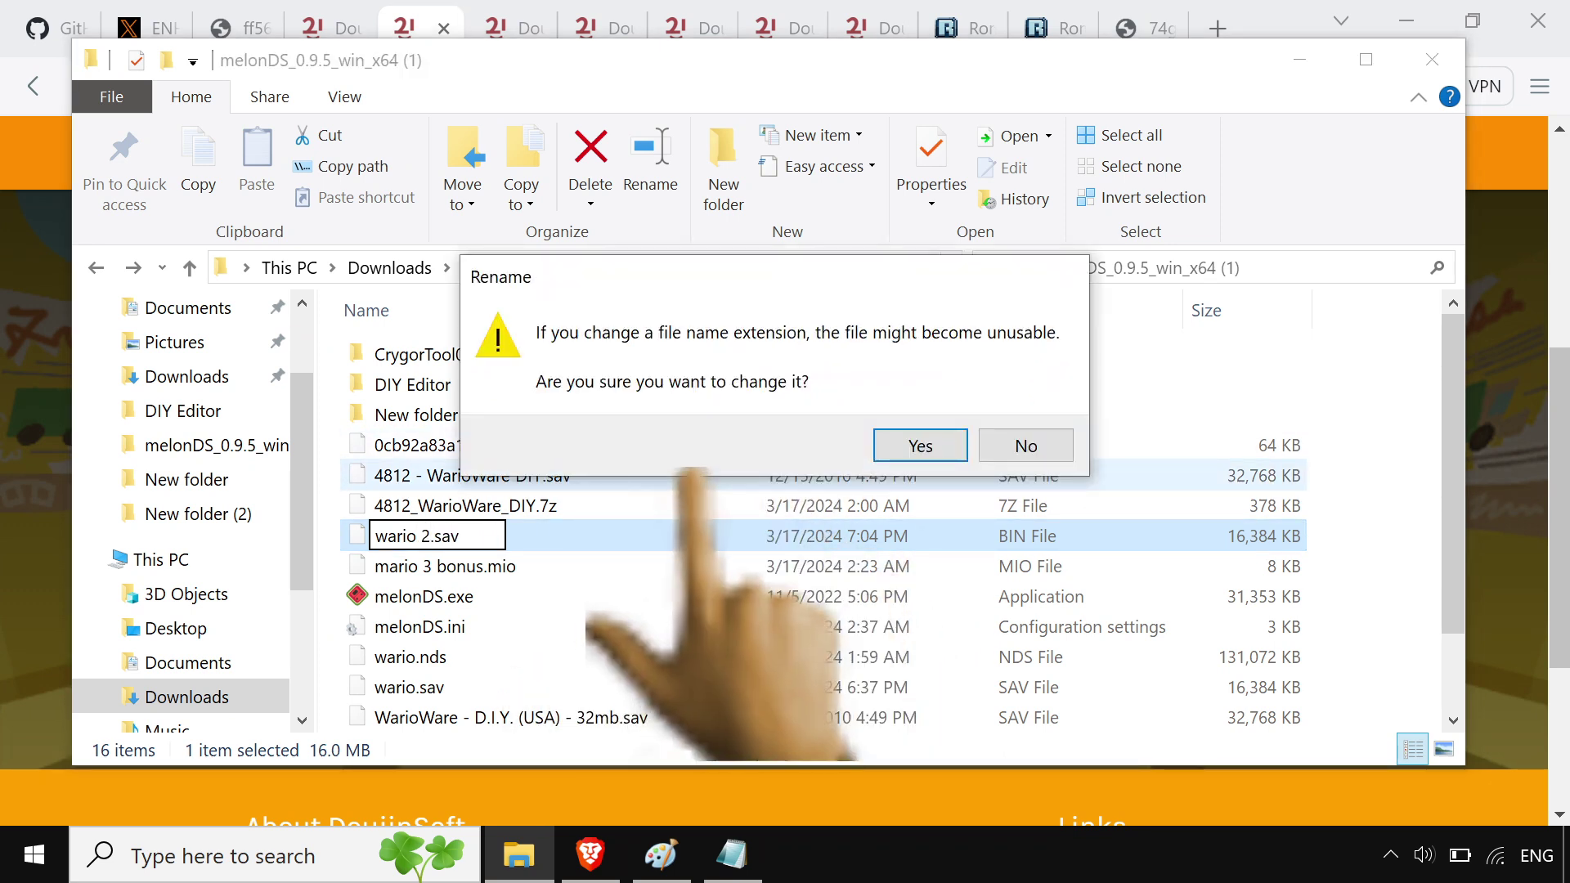
{"action": "left_click", "coordinate": [908, 444]}
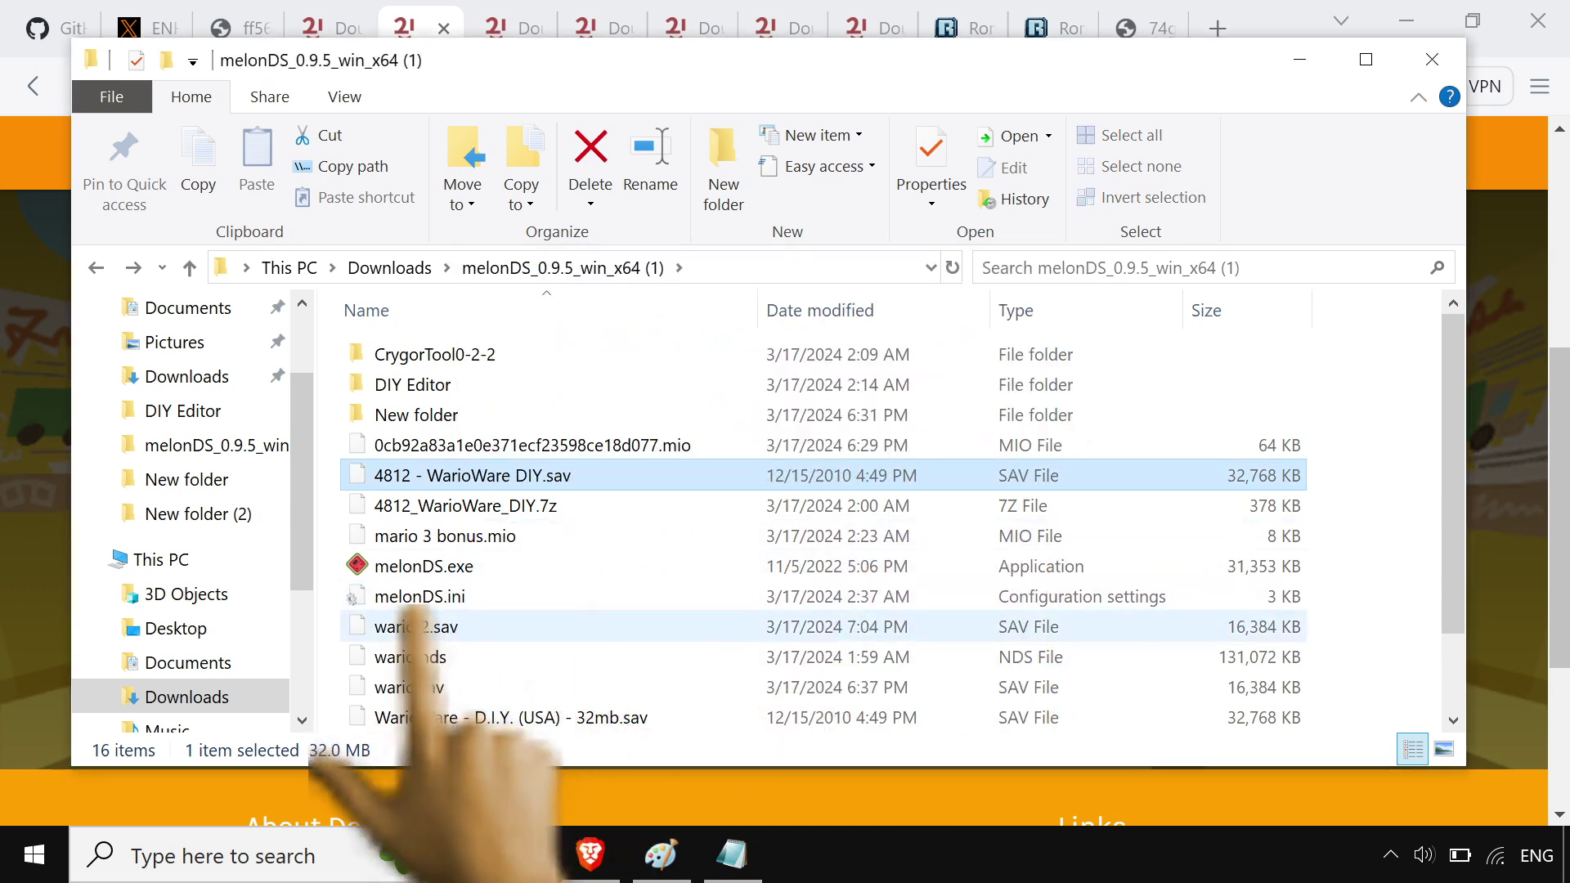
Duplicate wario.nds and name the copy wario 2.nds
{"action": "left_click", "coordinate": [440, 659]}
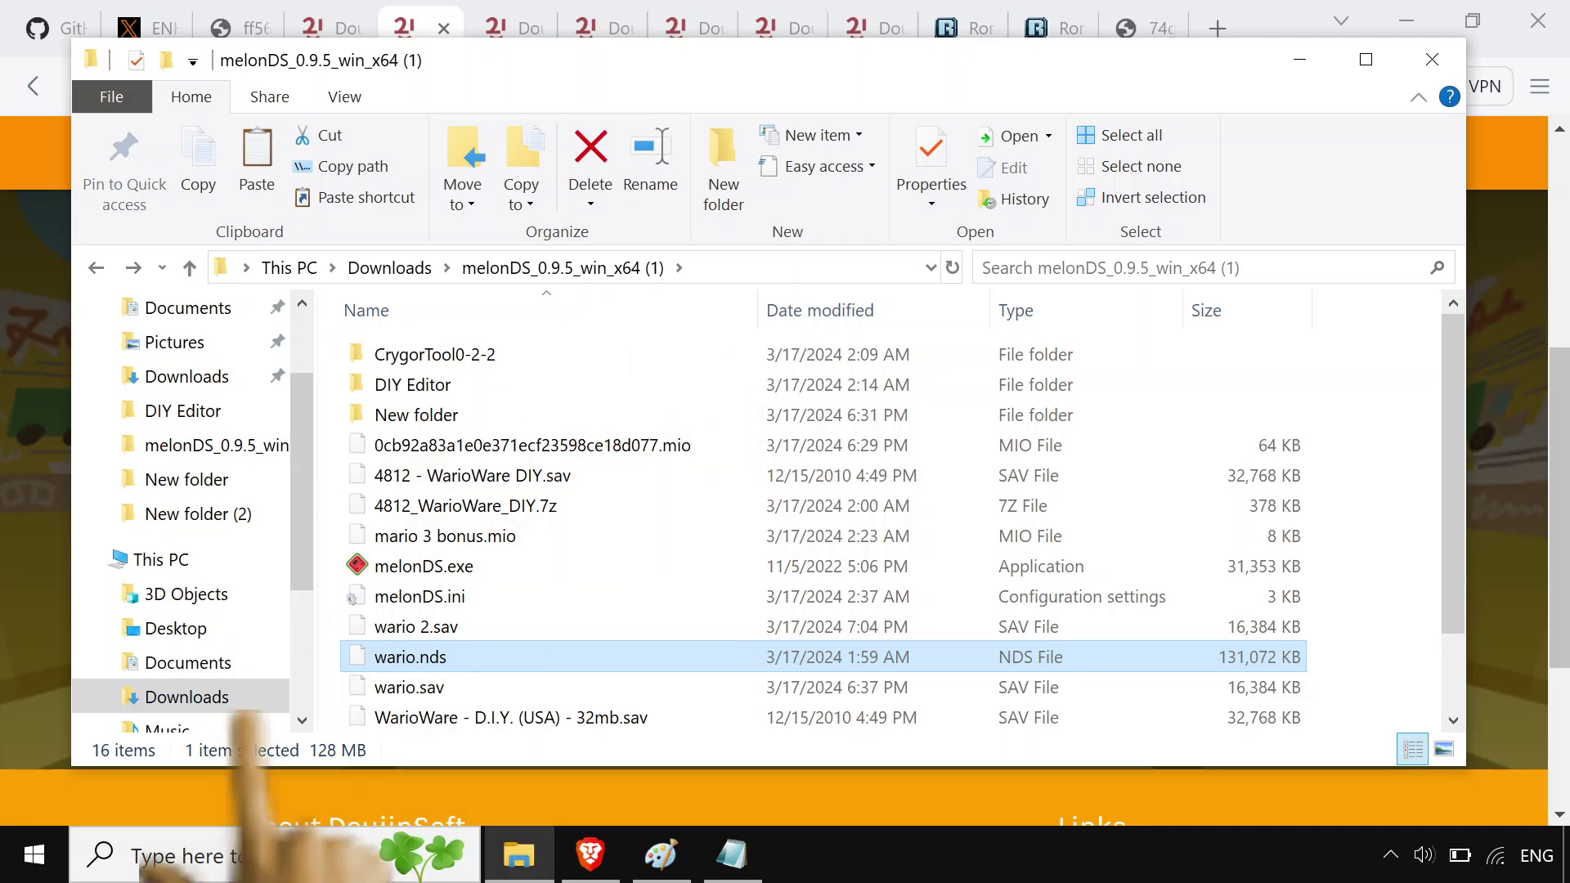
{"action": "key", "text": "ctrl+v"}
{"action": "left_click", "coordinate": [403, 506]}
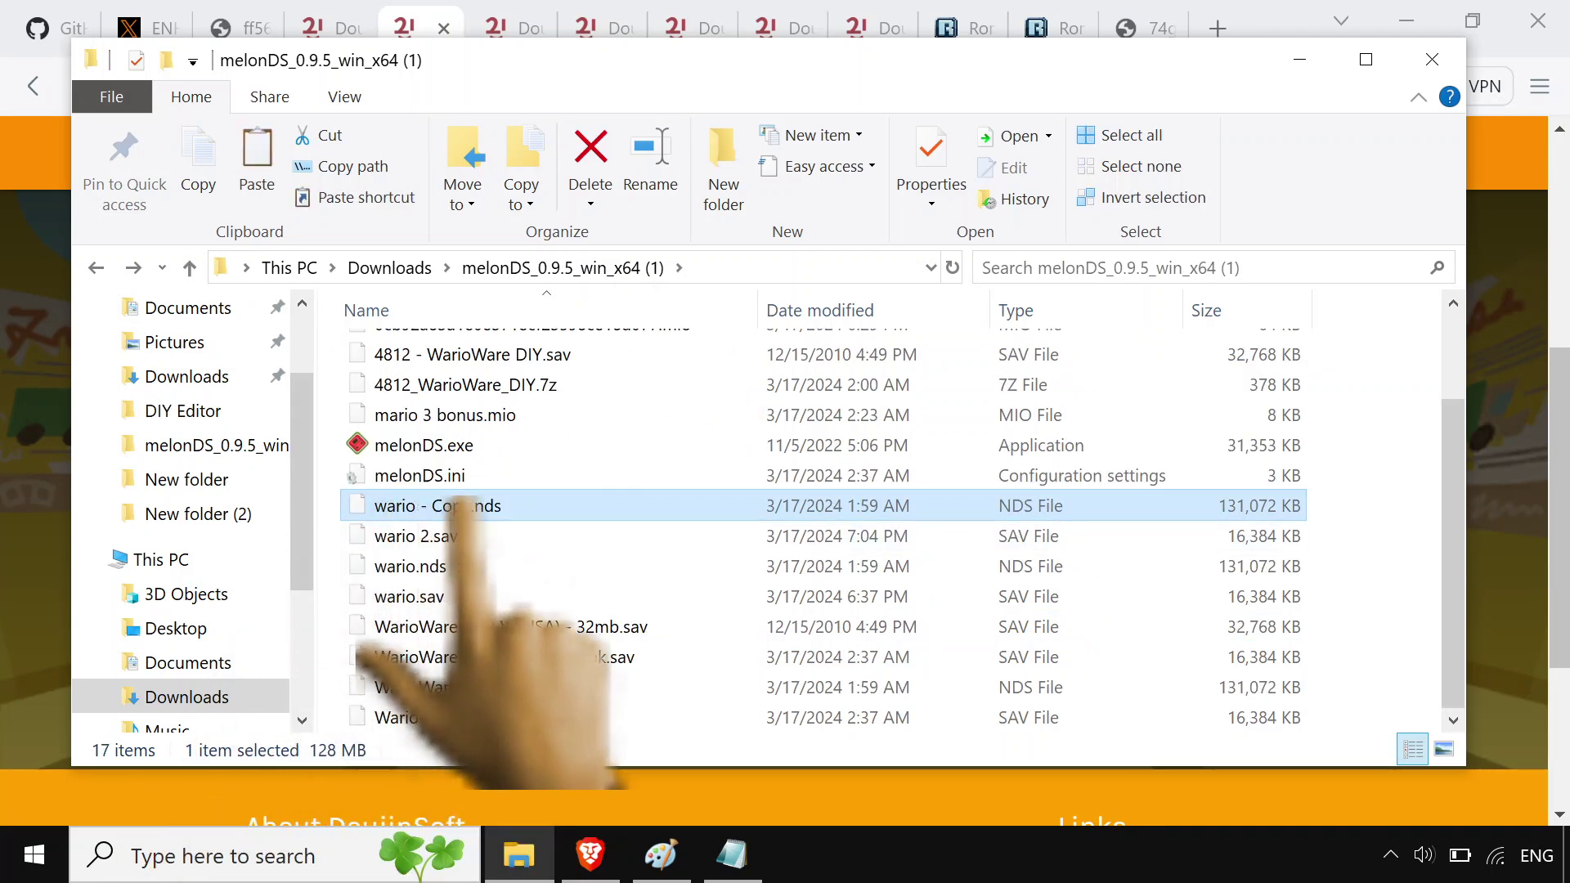
{"action": "key", "text": "Right"}
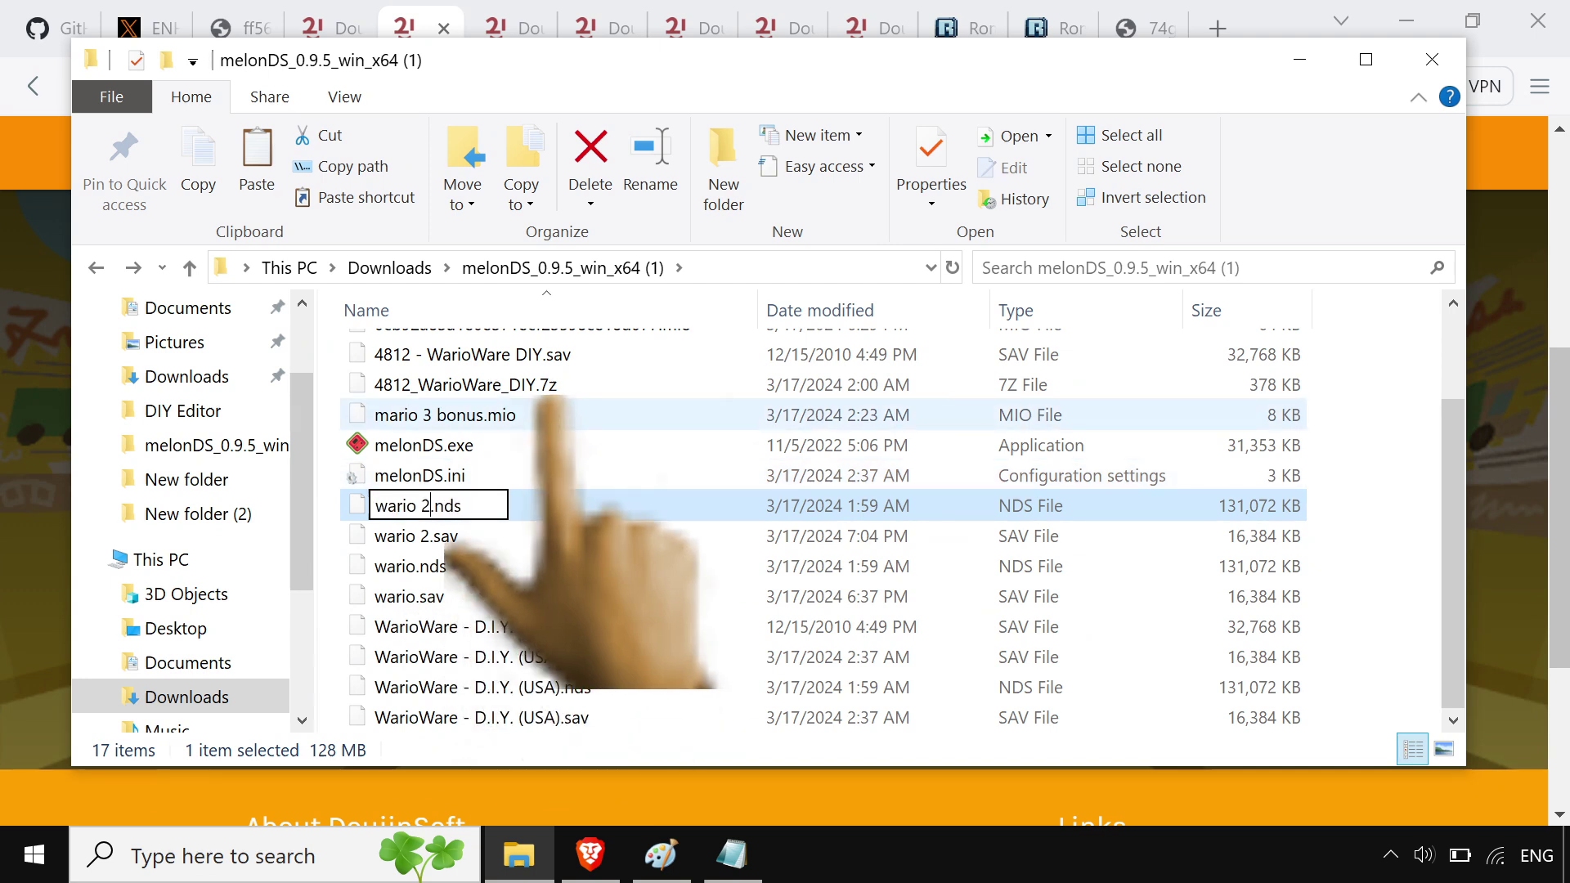
{"action": "left_click", "coordinate": [549, 415]}
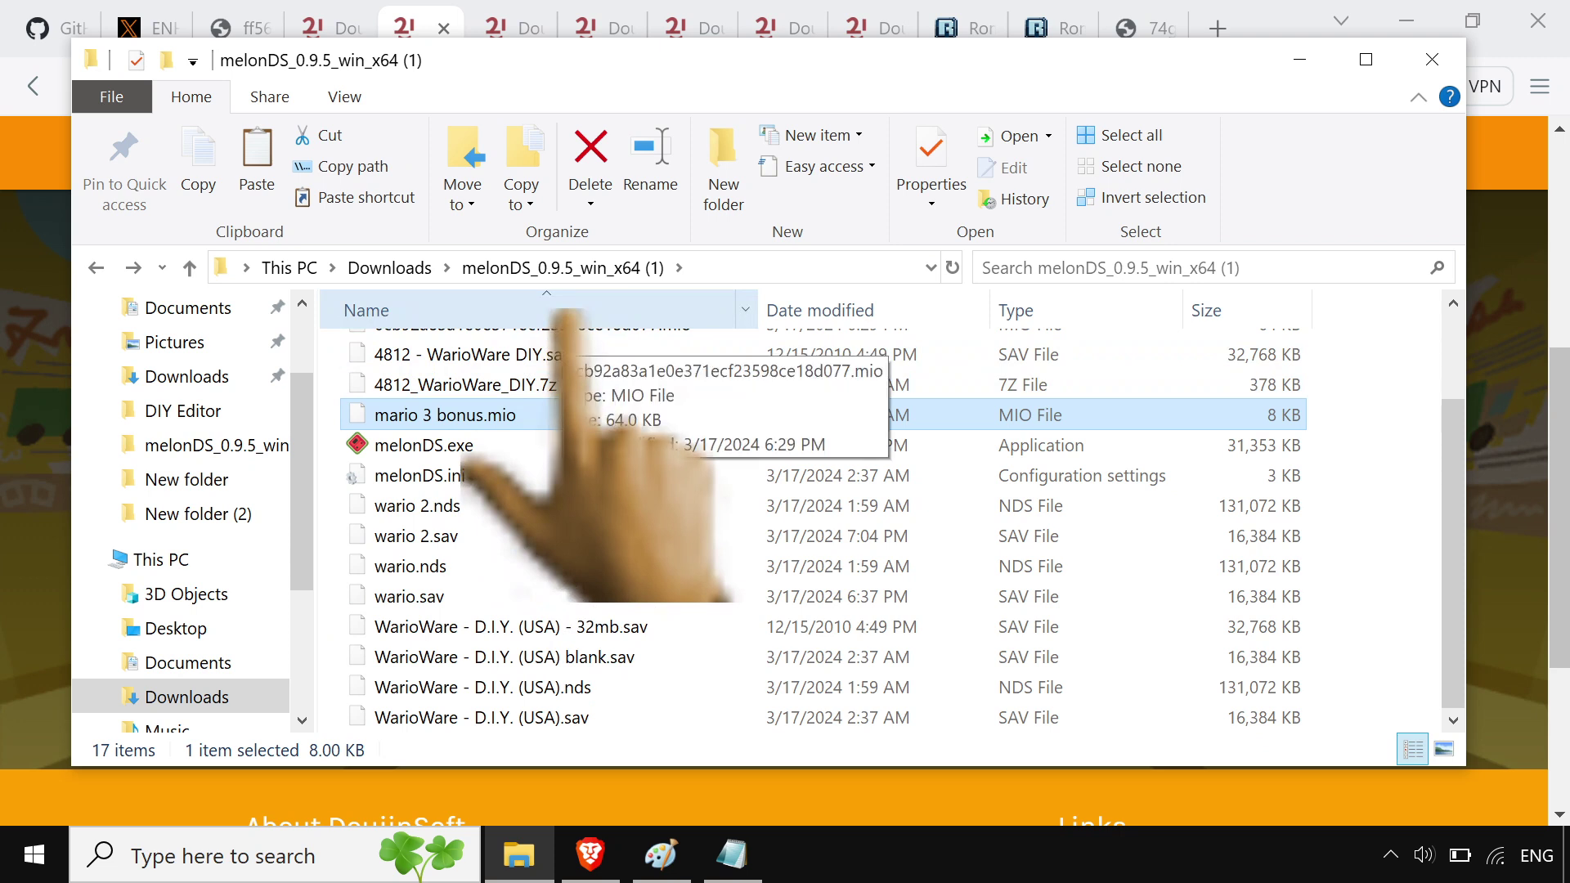
Sort the files by name descending and check the new wario 2.nds
{"action": "left_click", "coordinate": [564, 313]}
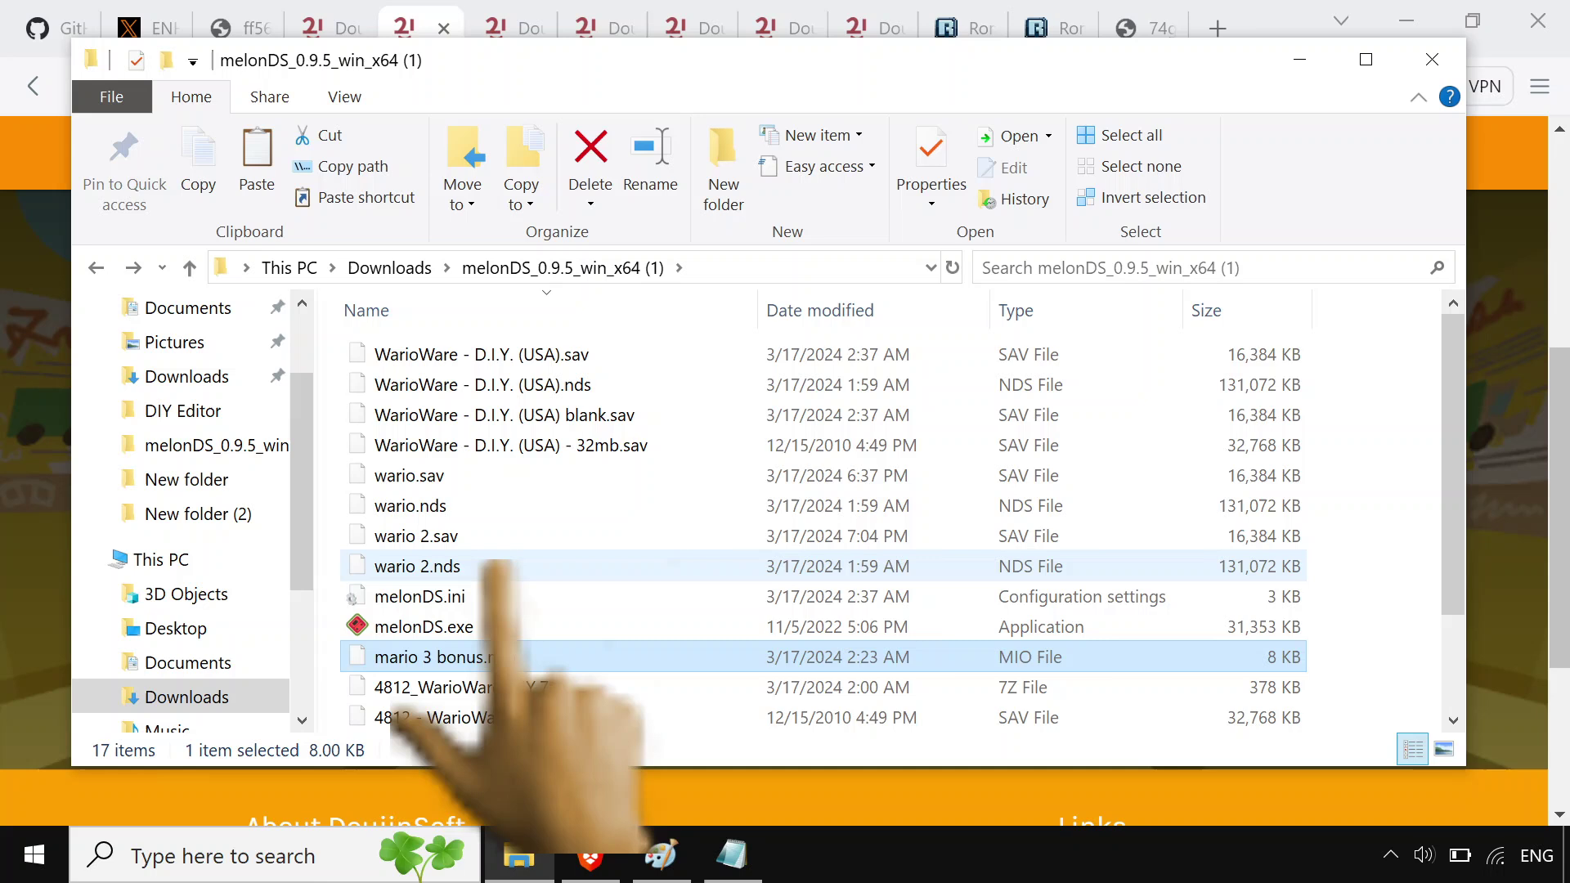
{"action": "left_click", "coordinate": [495, 565]}
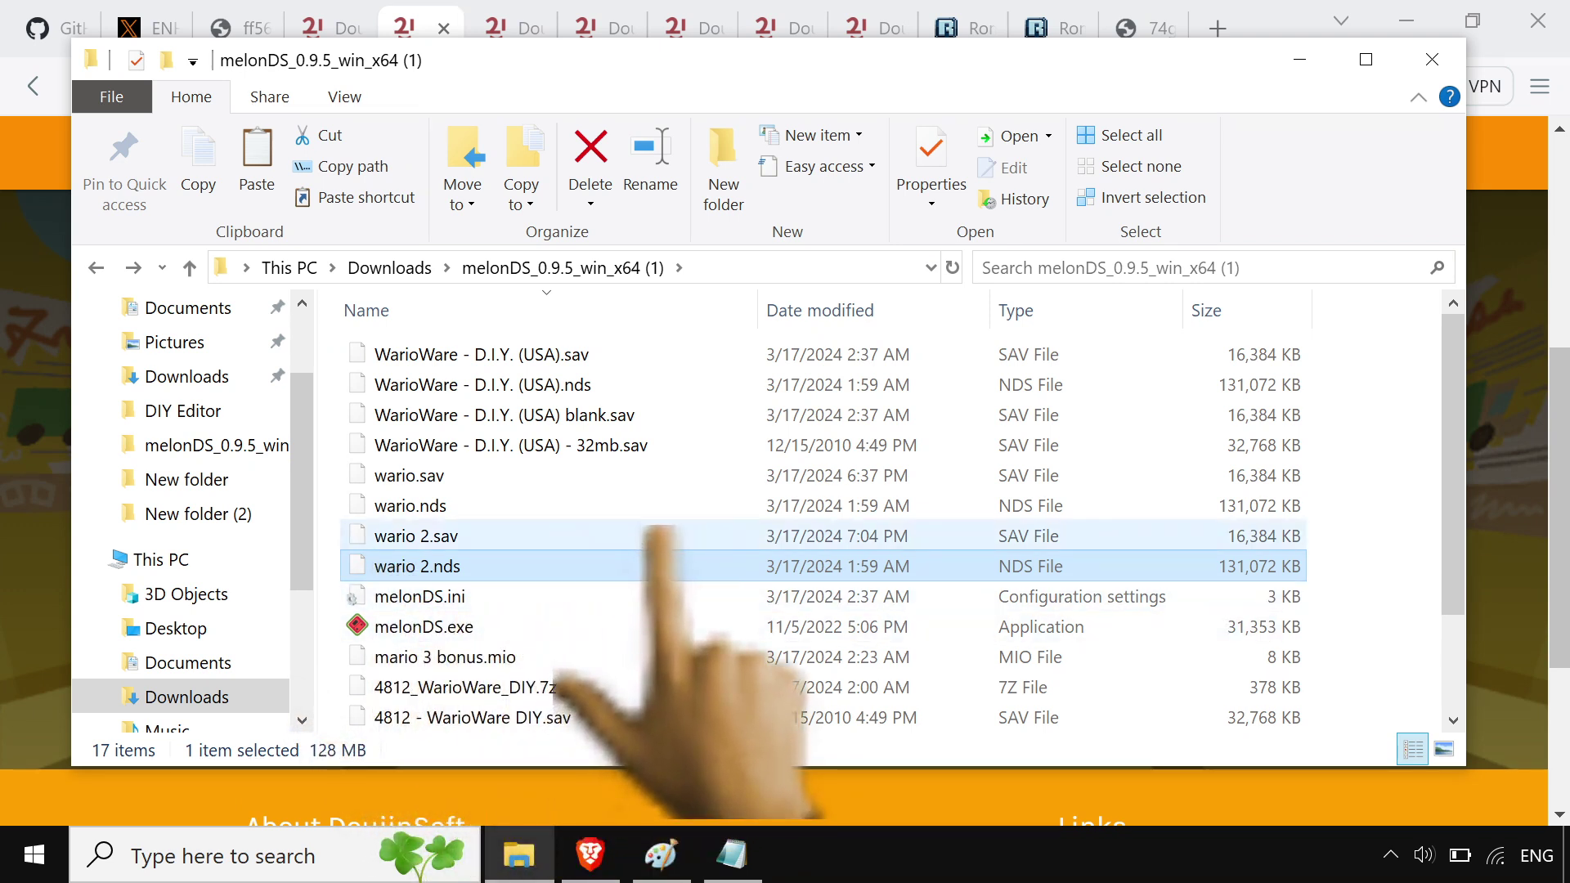
{"action": "left_click", "coordinate": [1413, 470]}
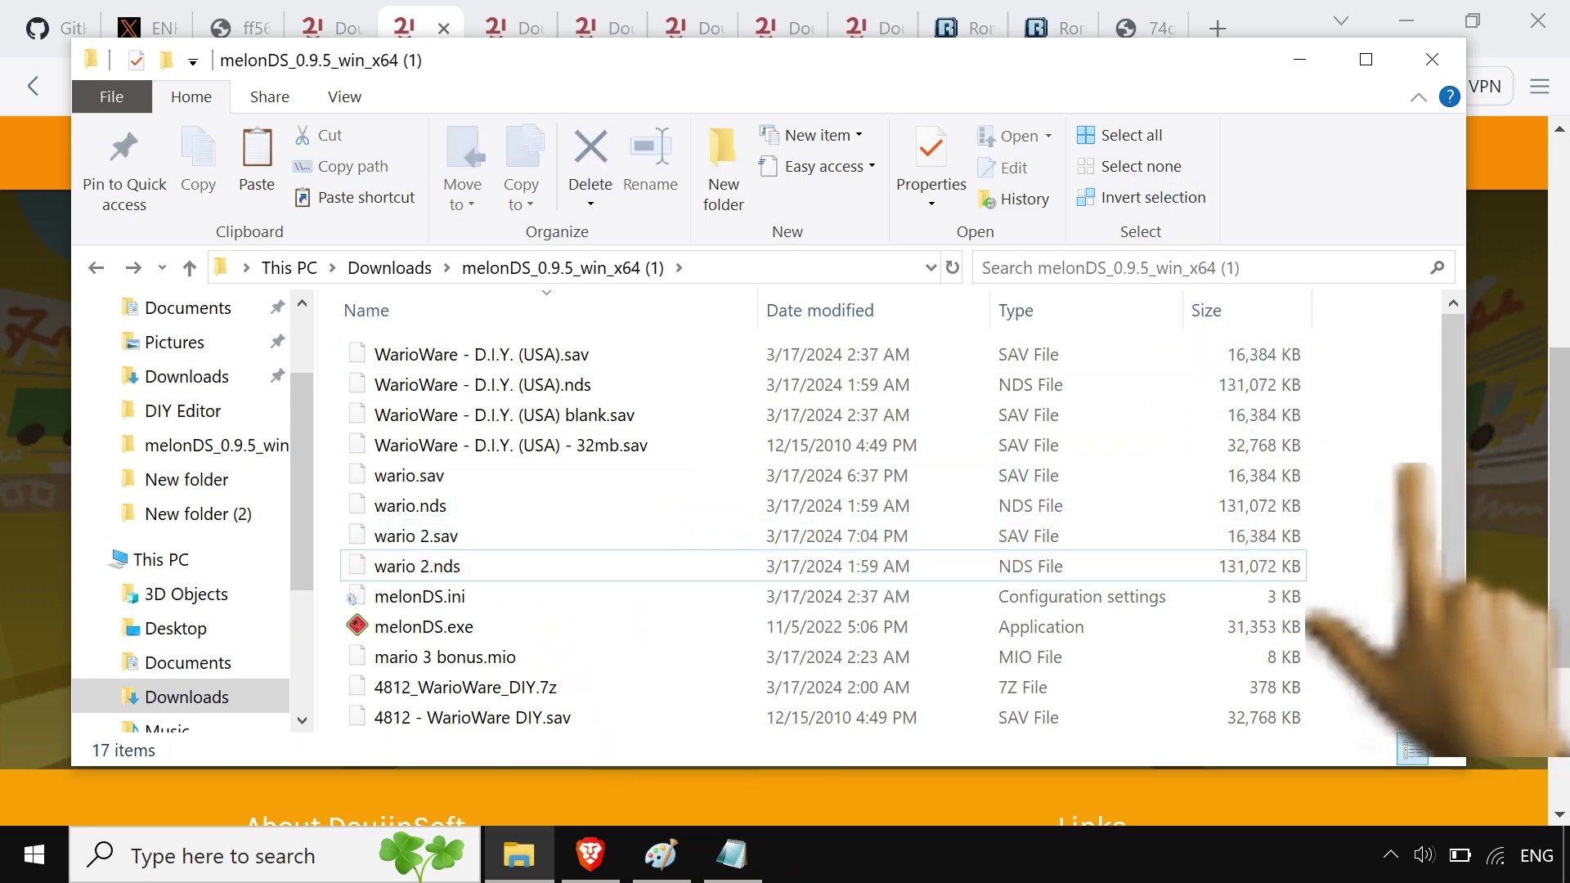
Back in Brave, close the cart tab and scroll the store home page to its collection tiles
{"action": "key", "text": "alt+Tab"}
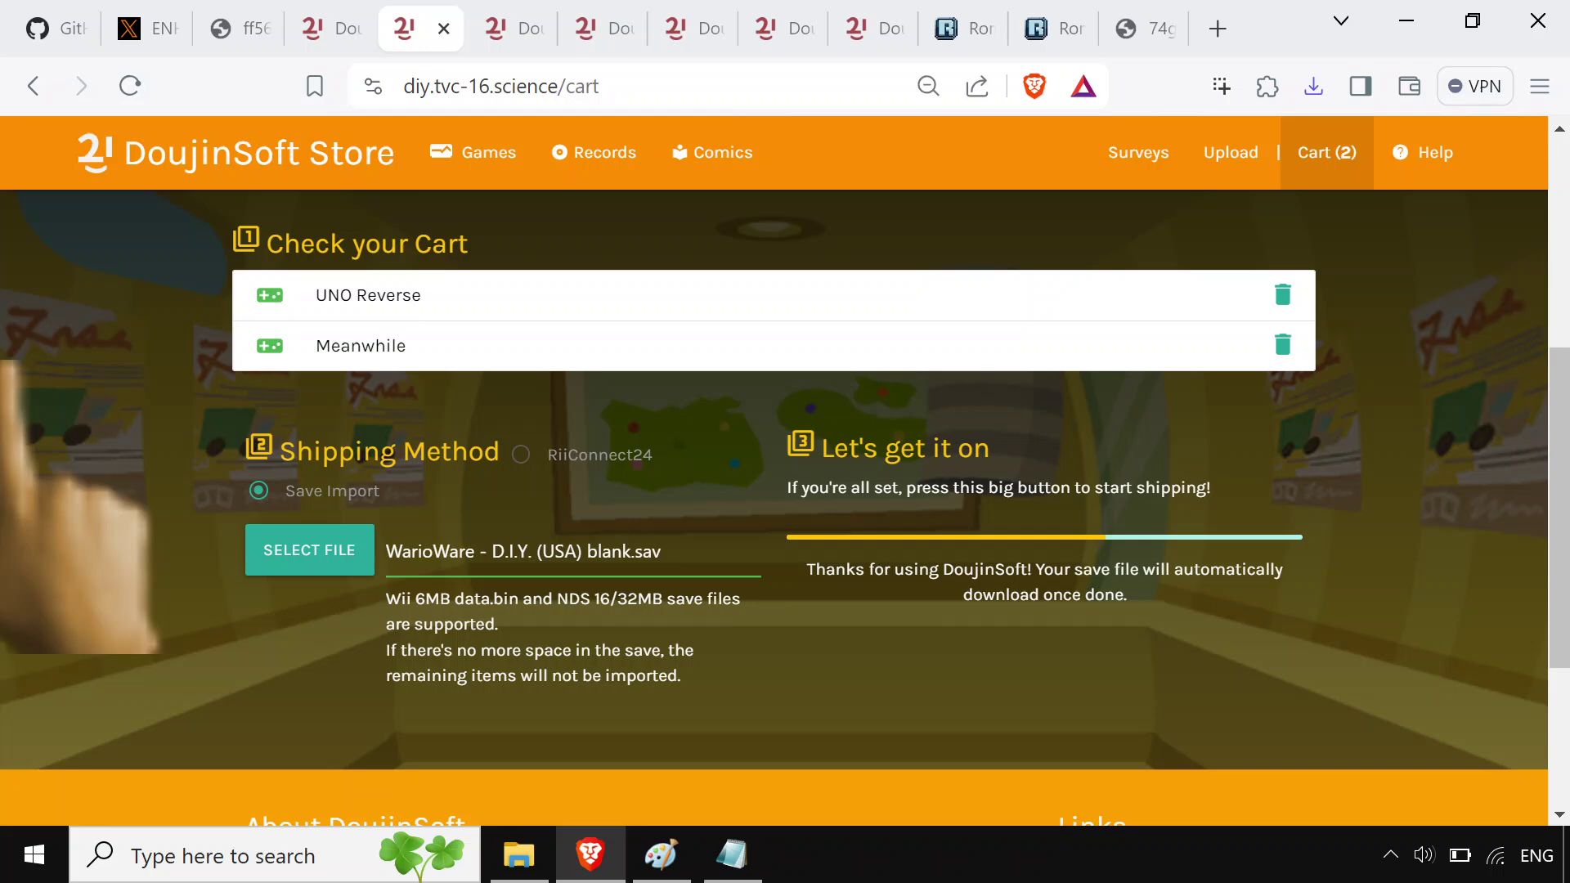
{"action": "left_click", "coordinate": [443, 29]}
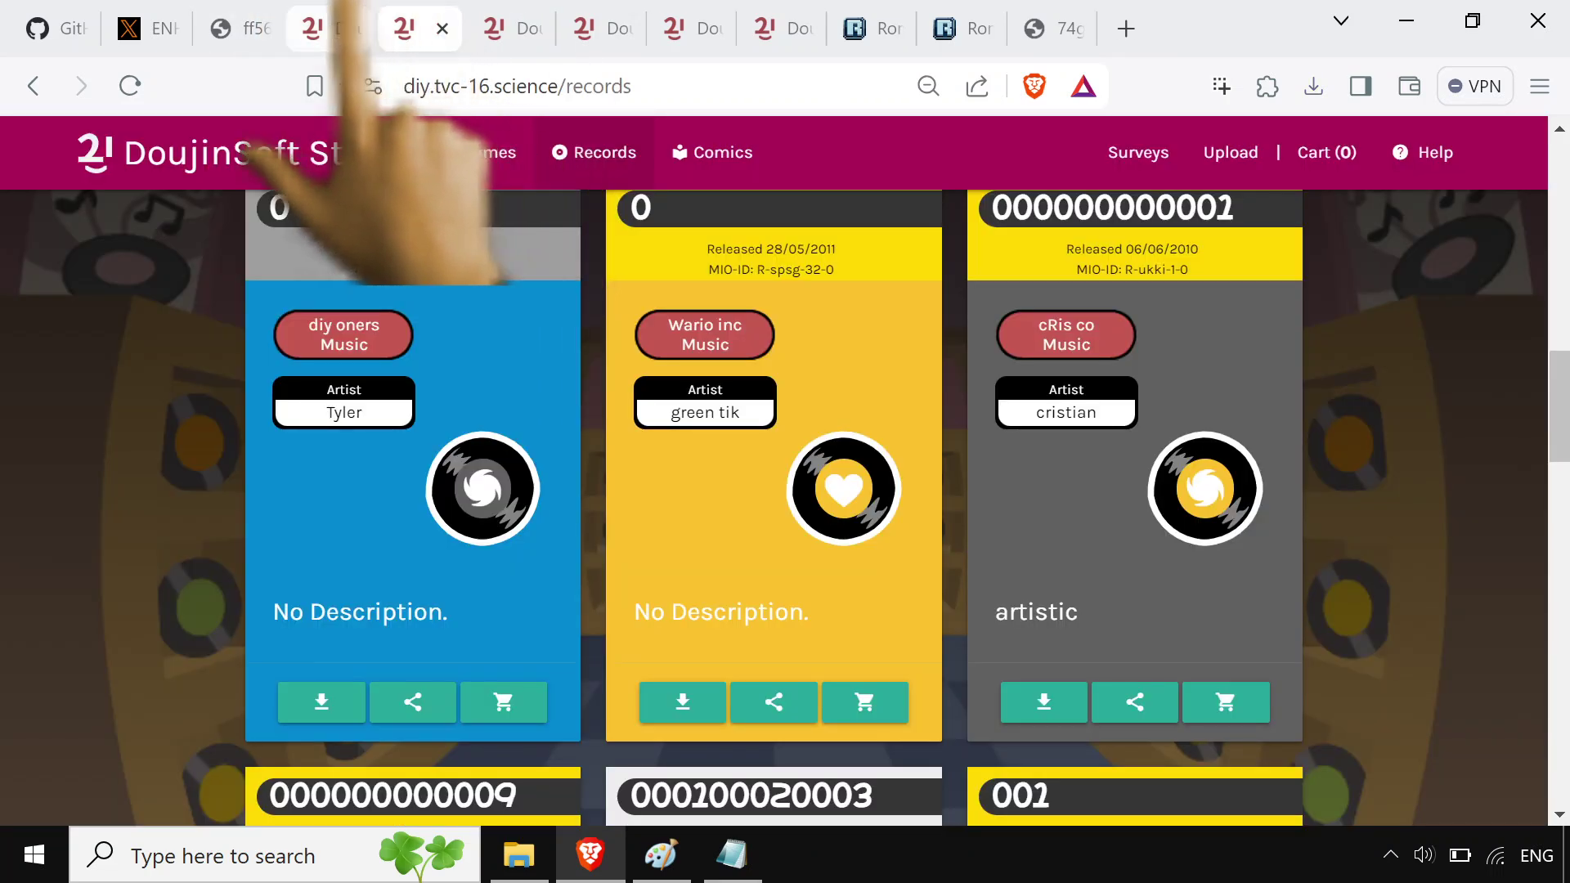
{"action": "left_click", "coordinate": [336, 28]}
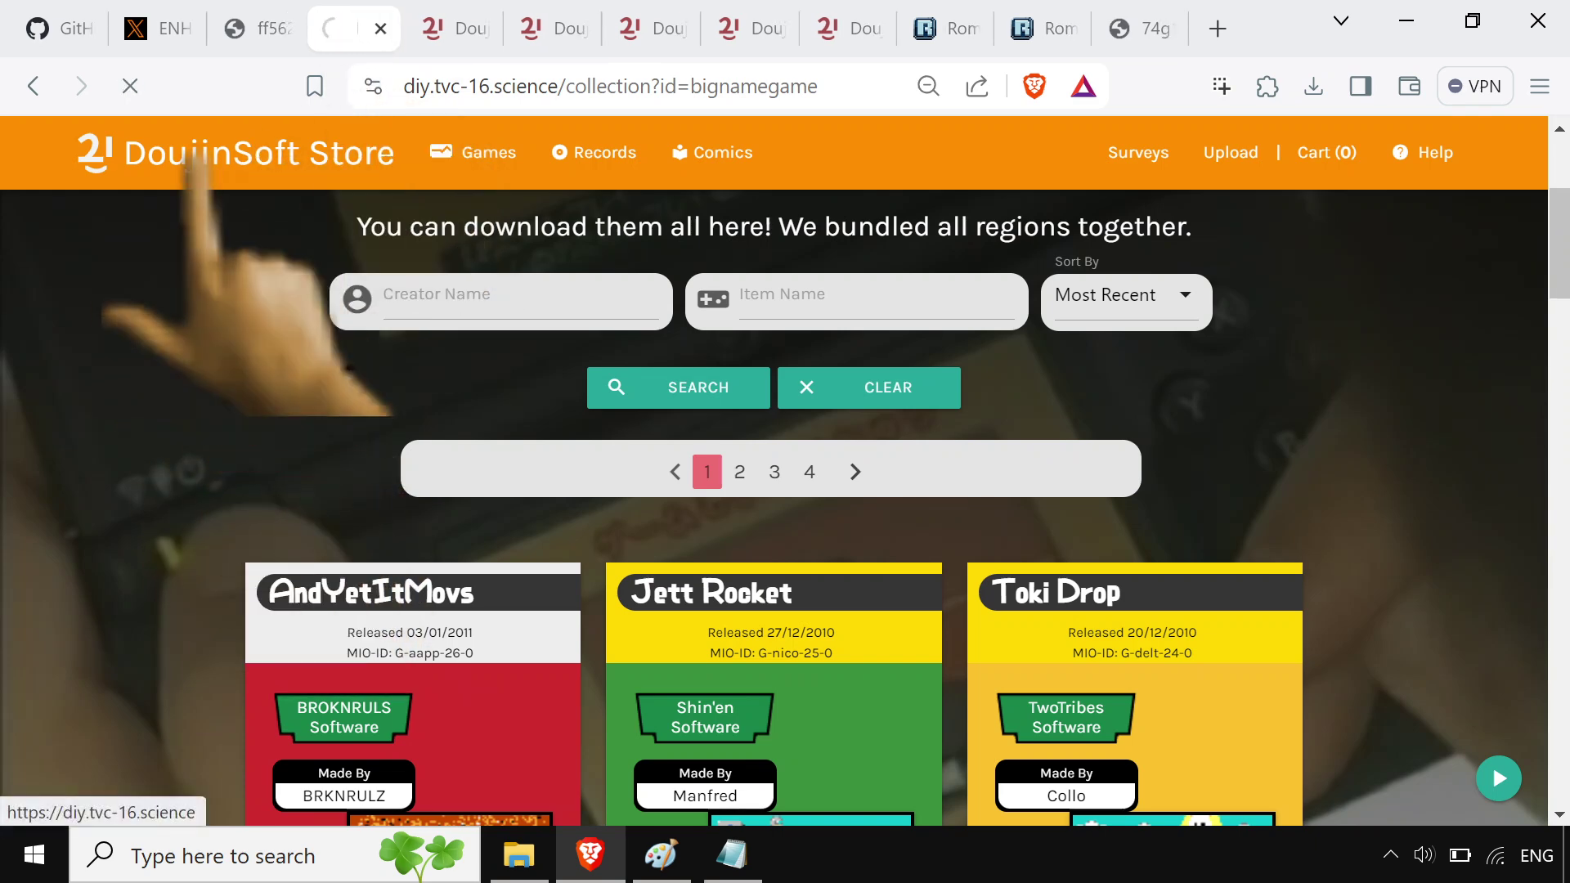
{"action": "scroll", "coordinate": [774, 507], "scroll_direction": "down", "scroll_amount": 20}
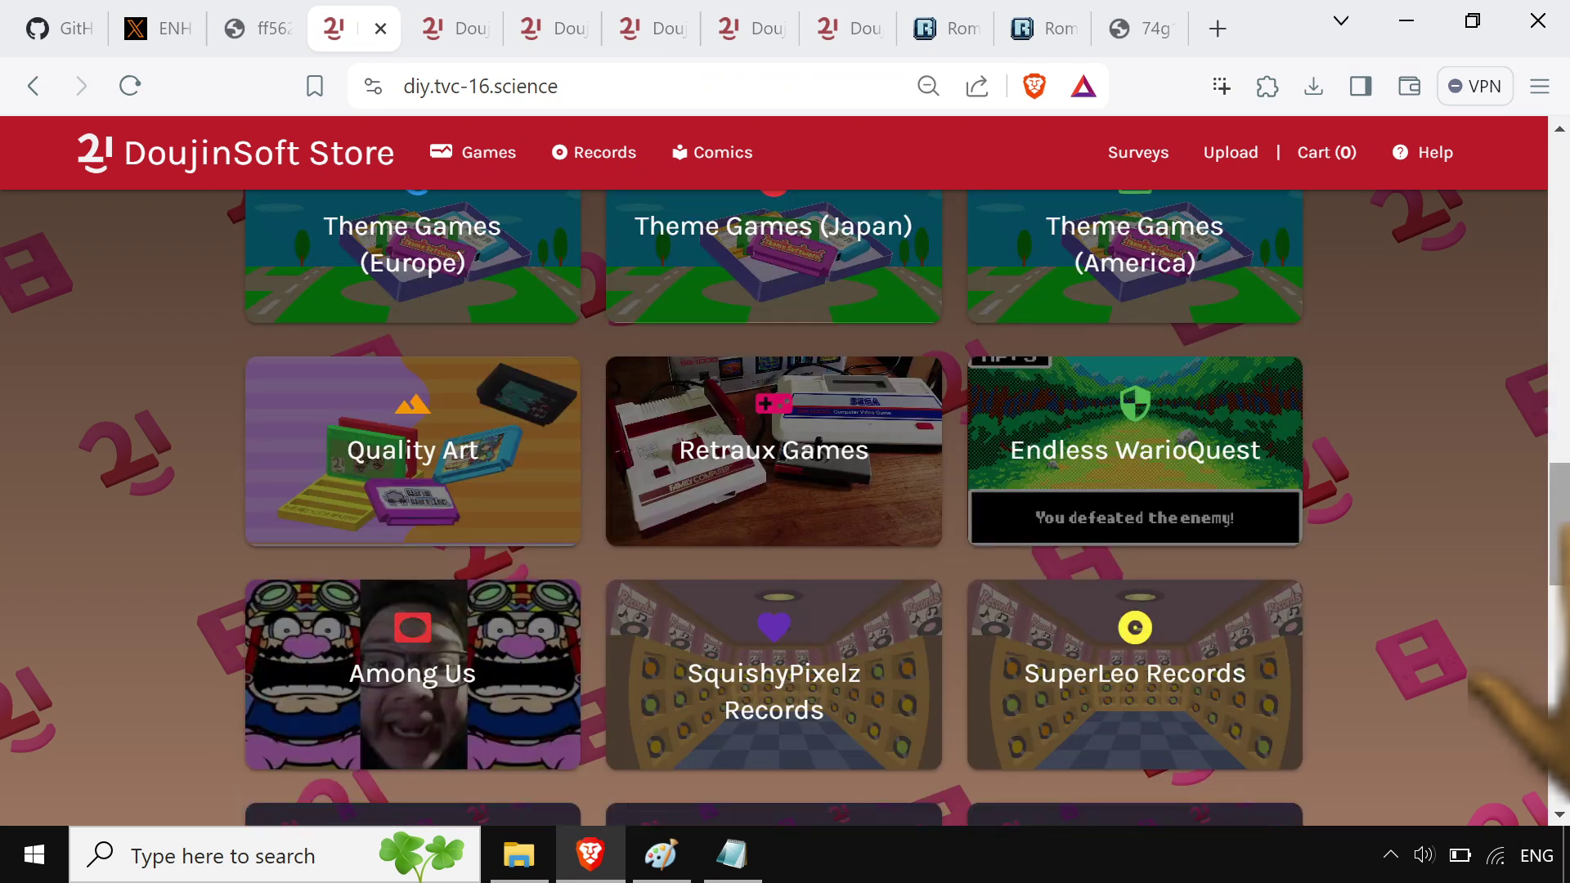
{"action": "scroll", "coordinate": [773, 507], "scroll_direction": "down", "scroll_amount": 4}
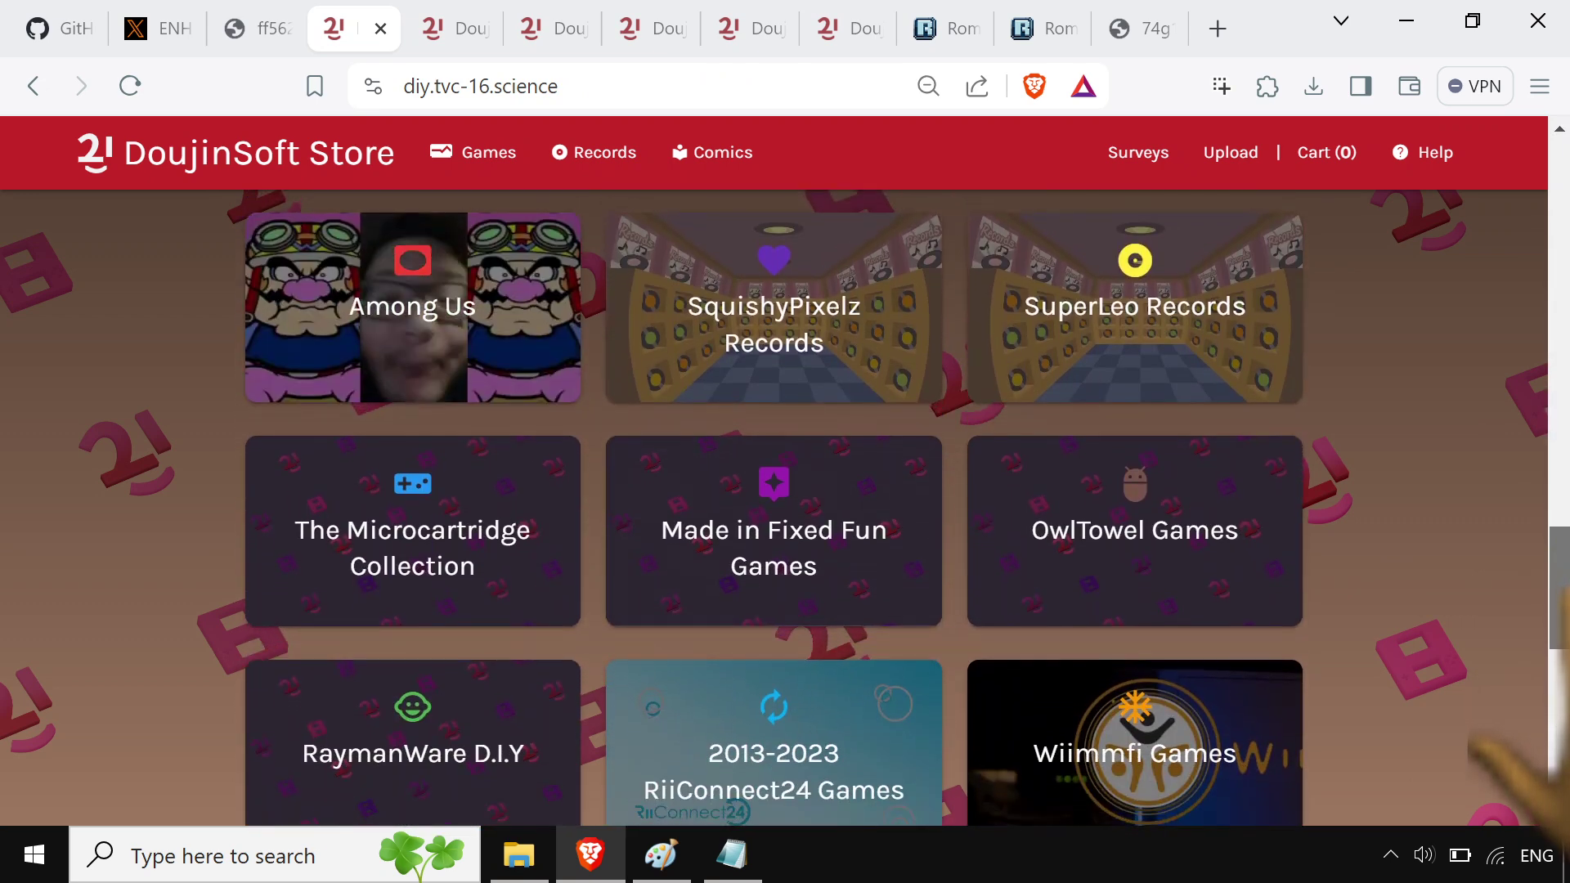
Switch to the GitHub tab and scroll the DoujinSoft README, ending back at the top
{"action": "key", "text": "ctrl+1"}
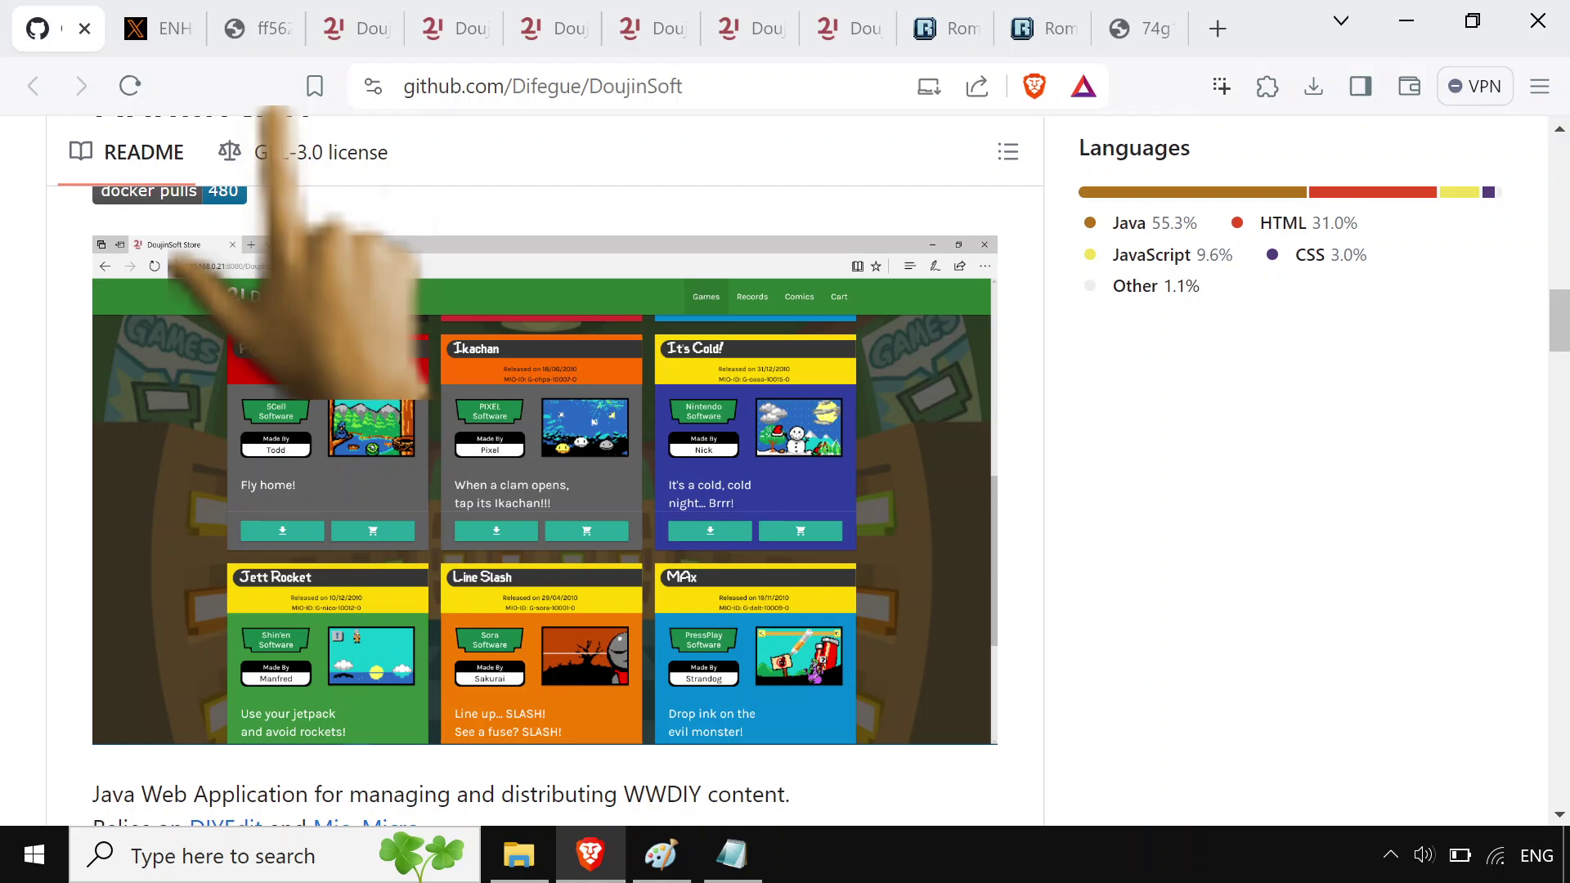
{"action": "scroll", "coordinate": [544, 471], "scroll_direction": "down", "scroll_amount": 20}
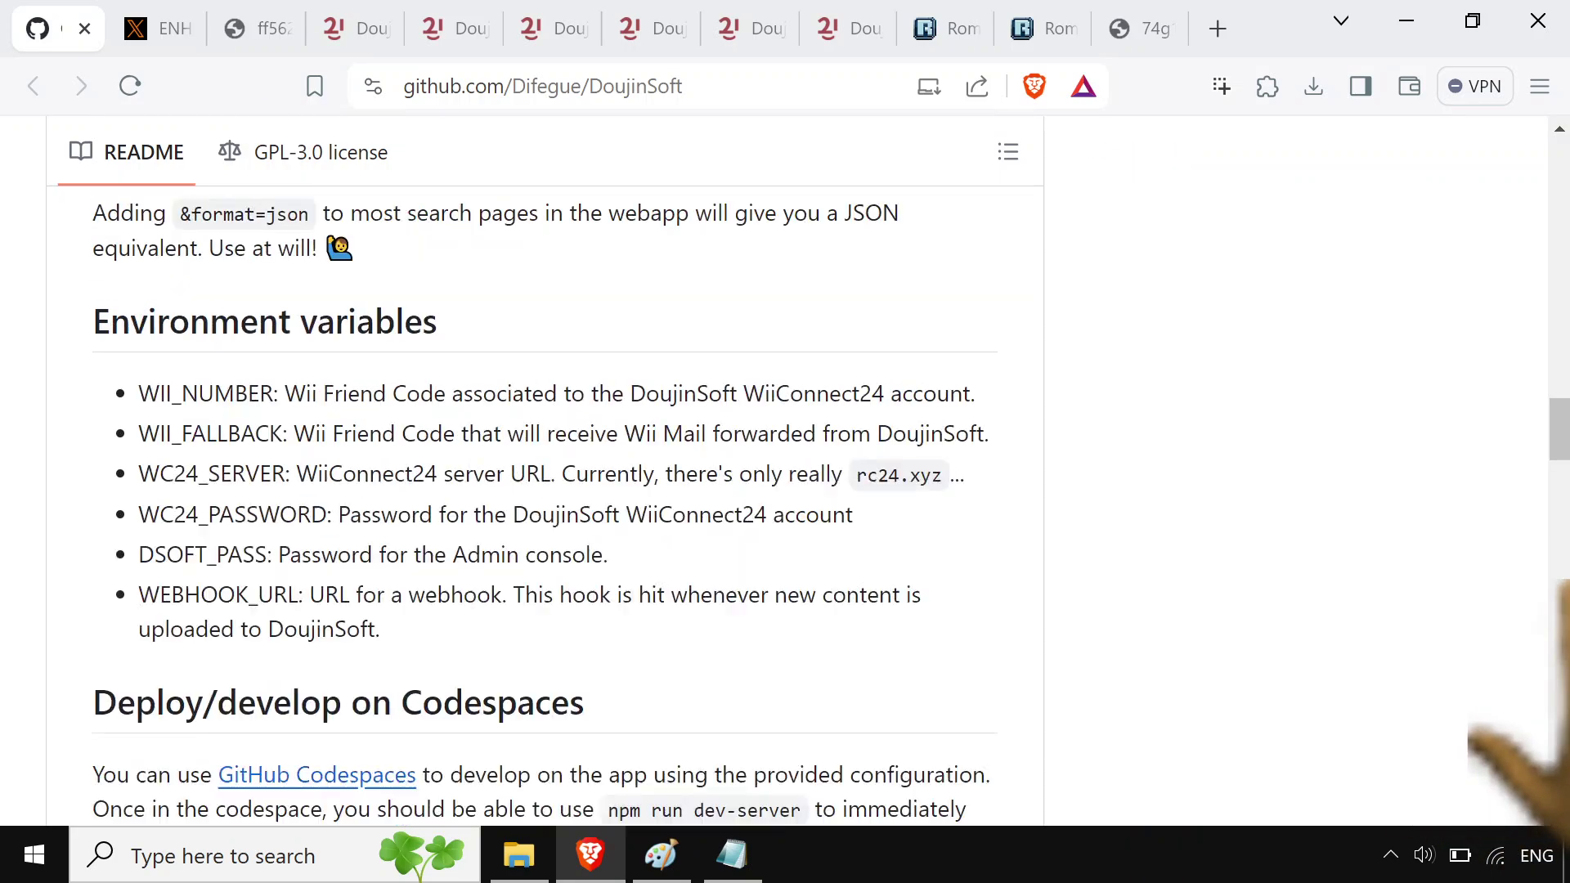
{"action": "scroll", "coordinate": [544, 470], "scroll_direction": "up", "scroll_amount": 20}
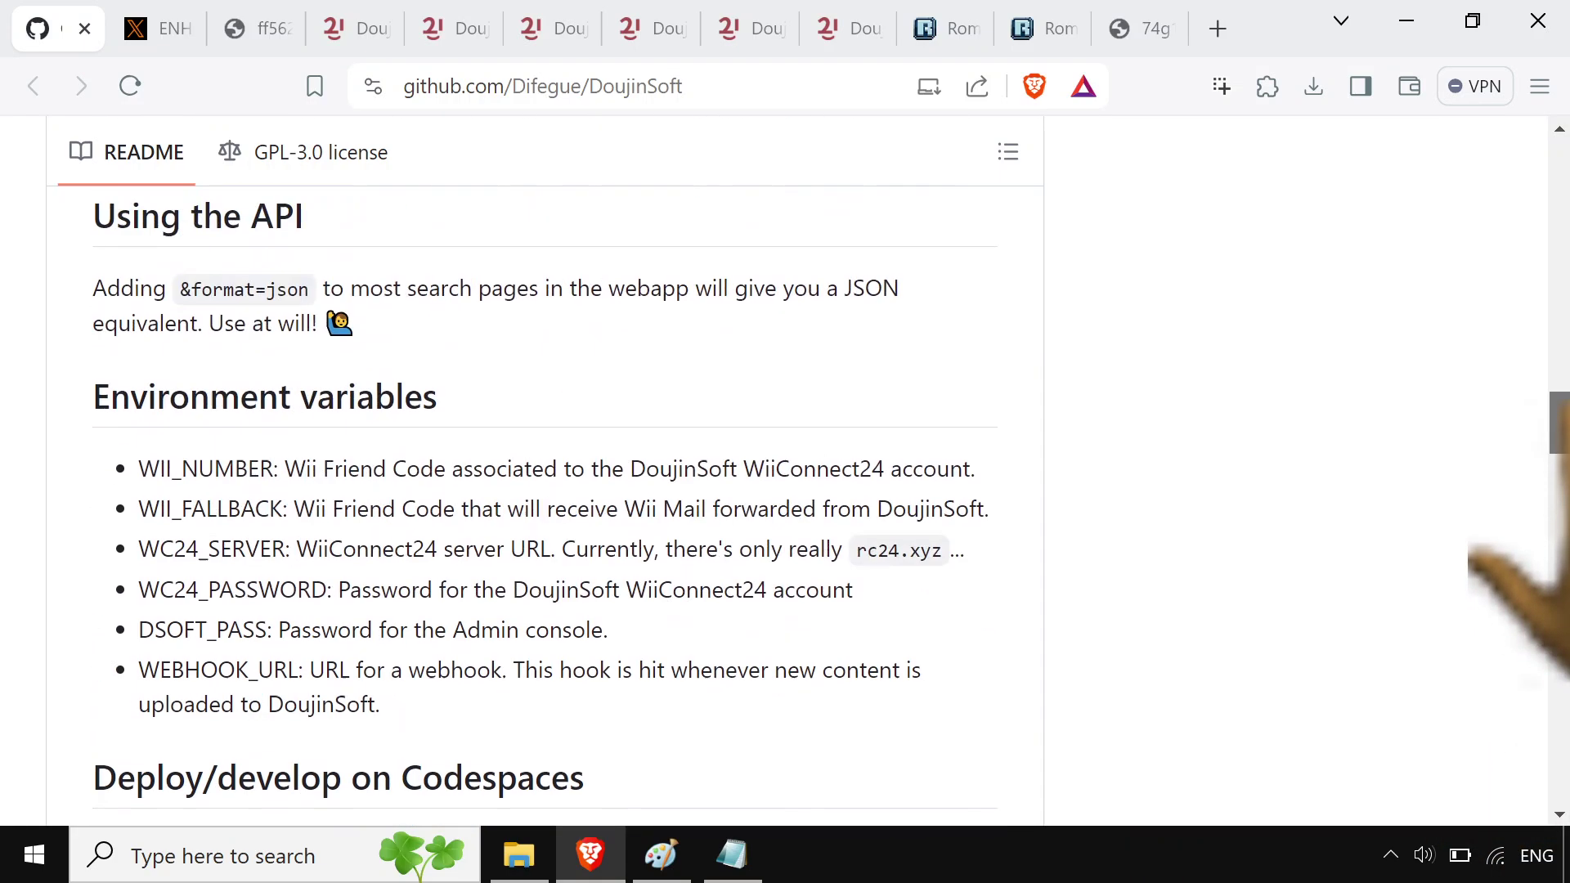
{"action": "scroll", "coordinate": [545, 471], "scroll_direction": "up", "scroll_amount": 6}
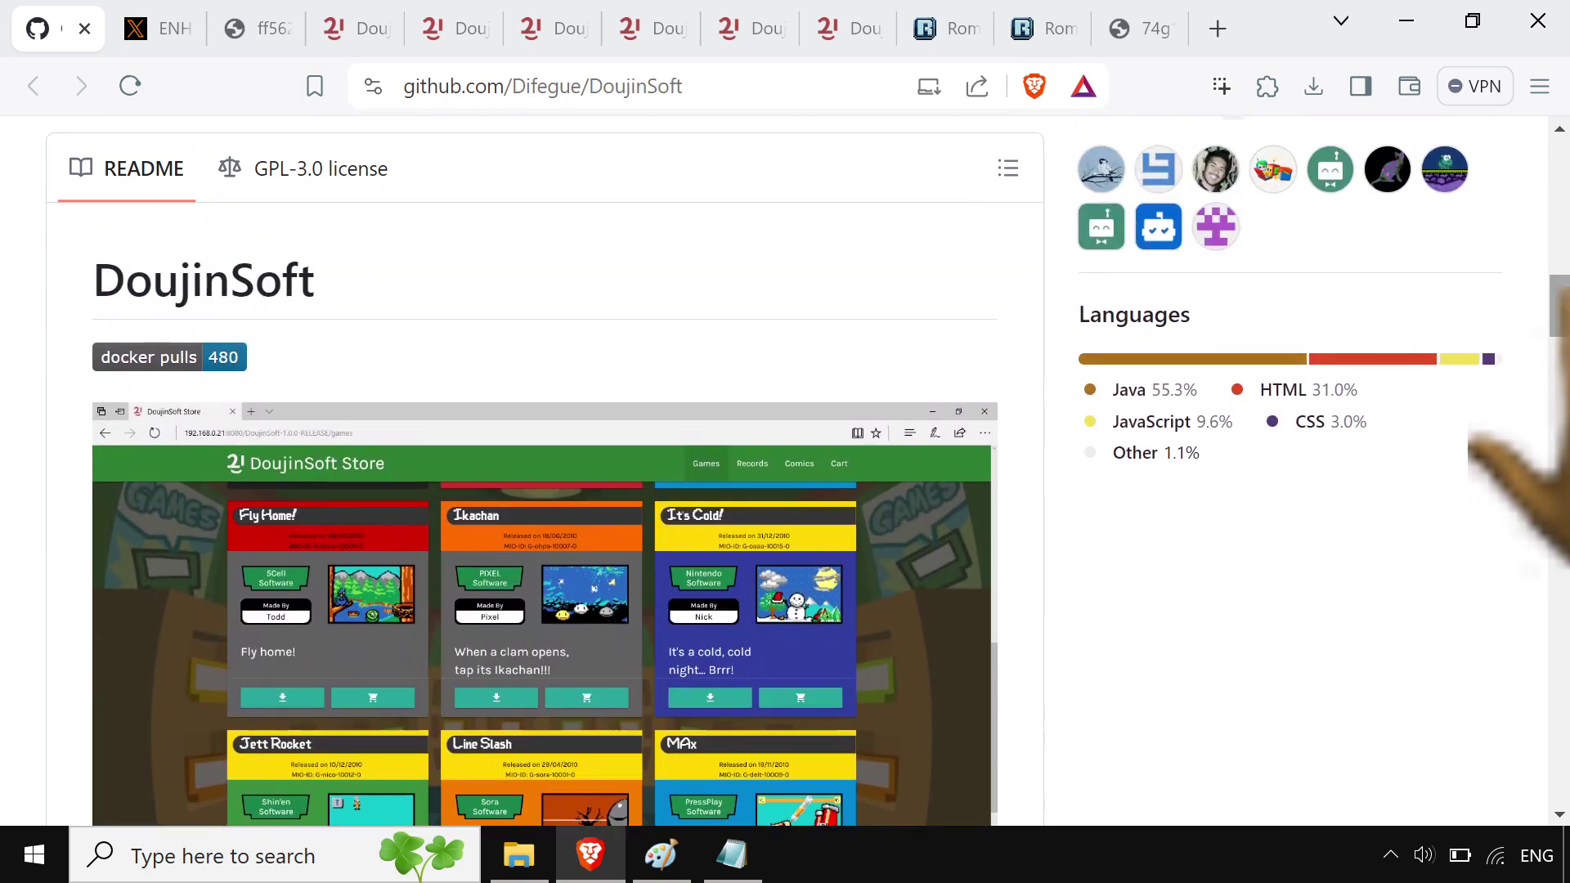
Switch to the romhacking.net tab and look over bobmcjr's WarioWare D.I.Y. Editor utility page
{"action": "left_click", "coordinate": [974, 26]}
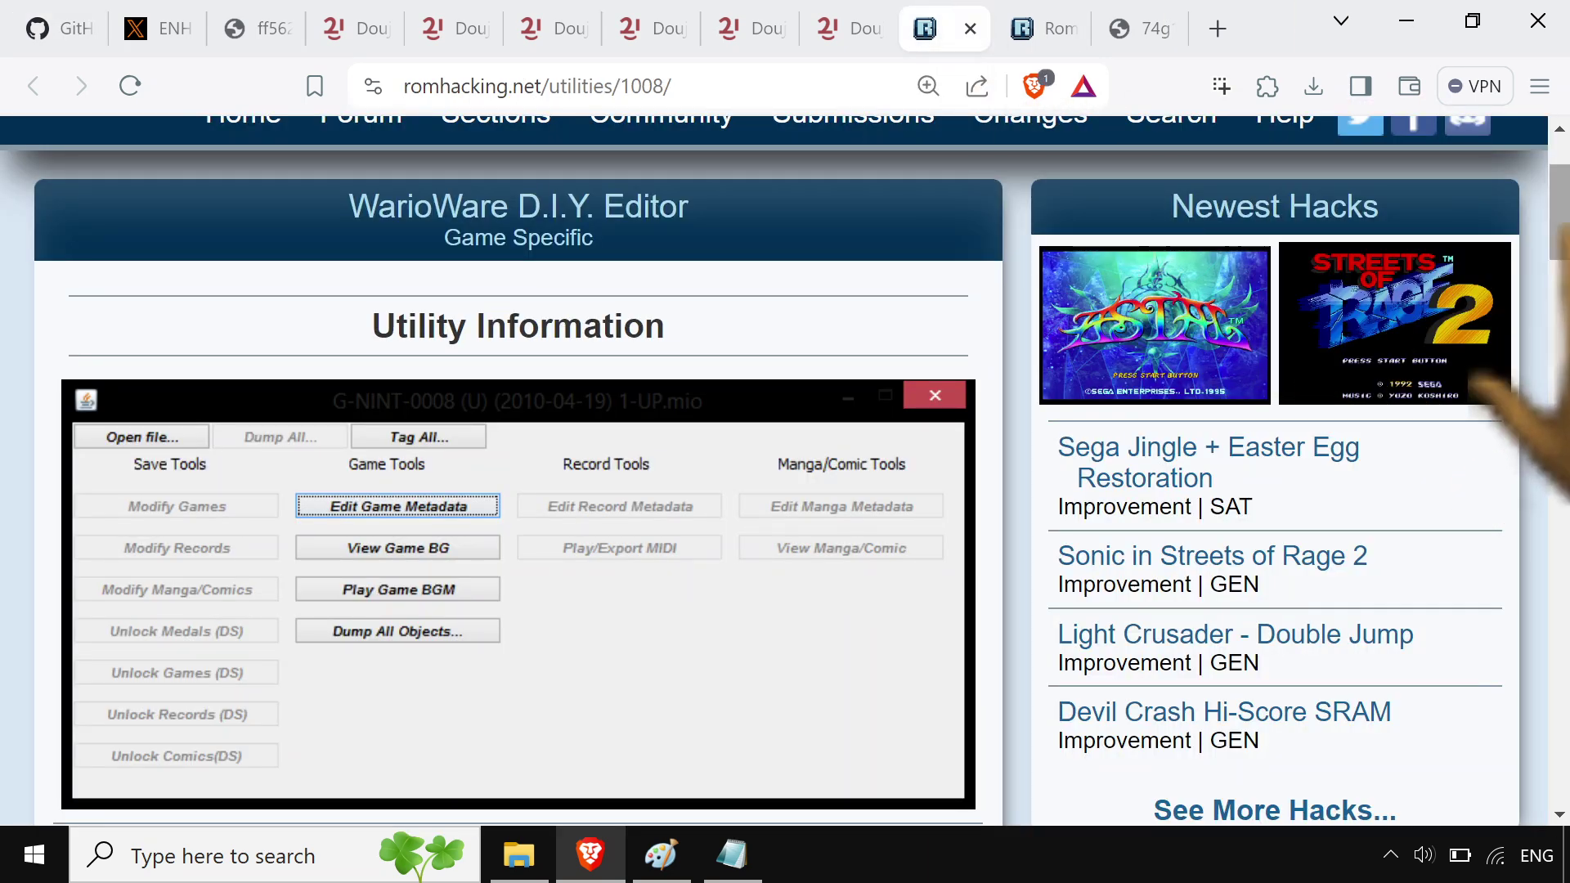
{"action": "scroll", "coordinate": [785, 471], "scroll_direction": "up", "scroll_amount": 1}
{"action": "scroll", "coordinate": [785, 471], "scroll_direction": "down", "scroll_amount": 2}
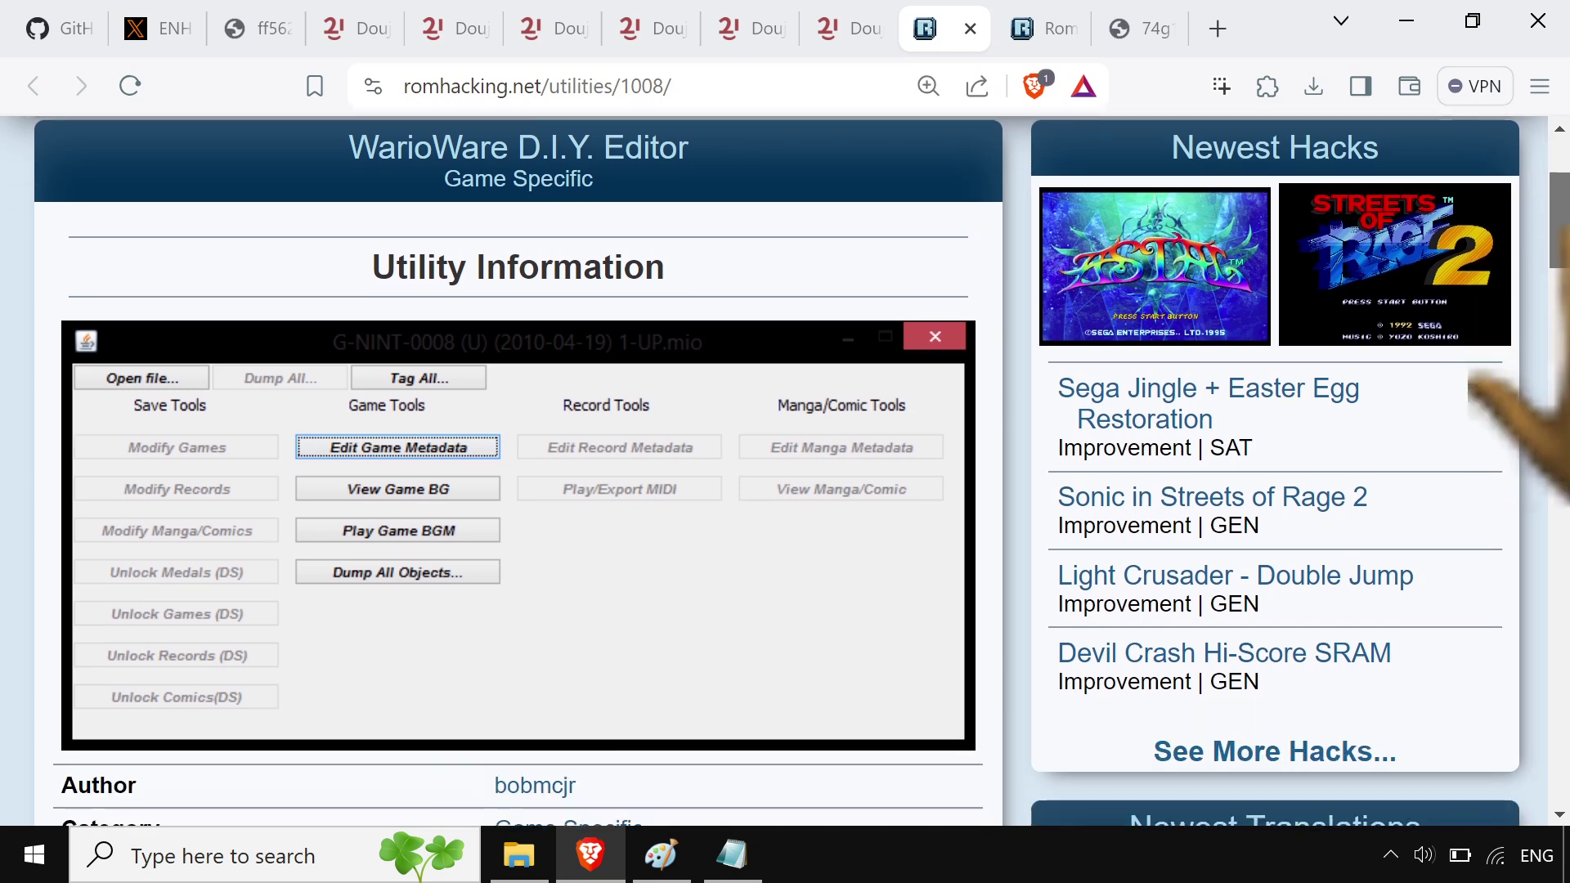
{"action": "scroll", "coordinate": [785, 471], "scroll_direction": "up", "scroll_amount": 3}
{"action": "scroll", "coordinate": [785, 471], "scroll_direction": "up", "scroll_amount": 1}
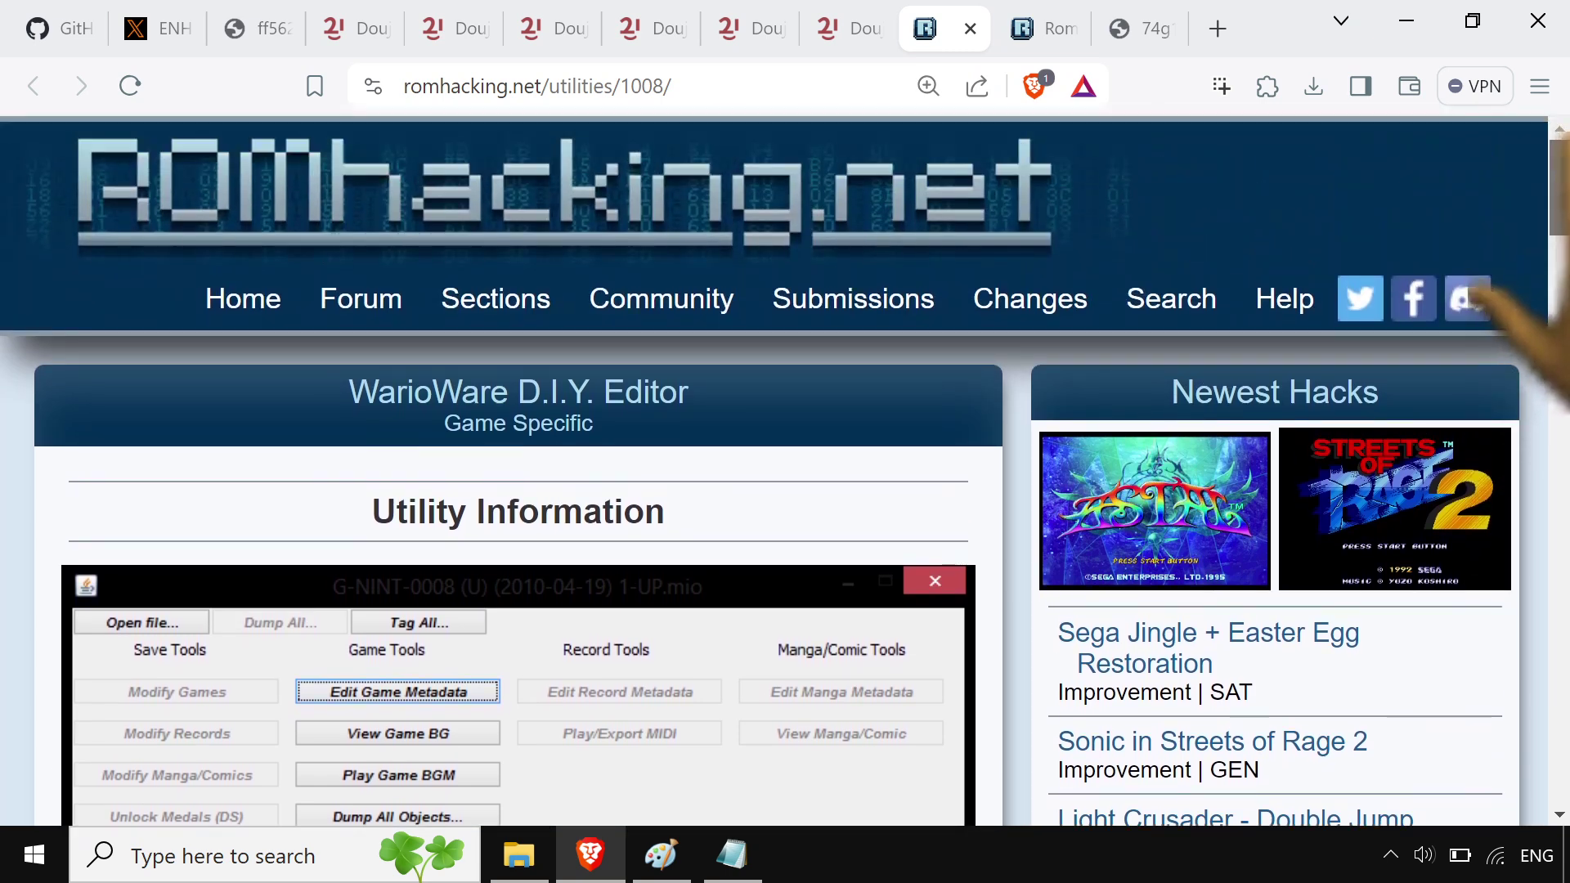
{"action": "scroll", "coordinate": [785, 471], "scroll_direction": "down", "scroll_amount": 3}
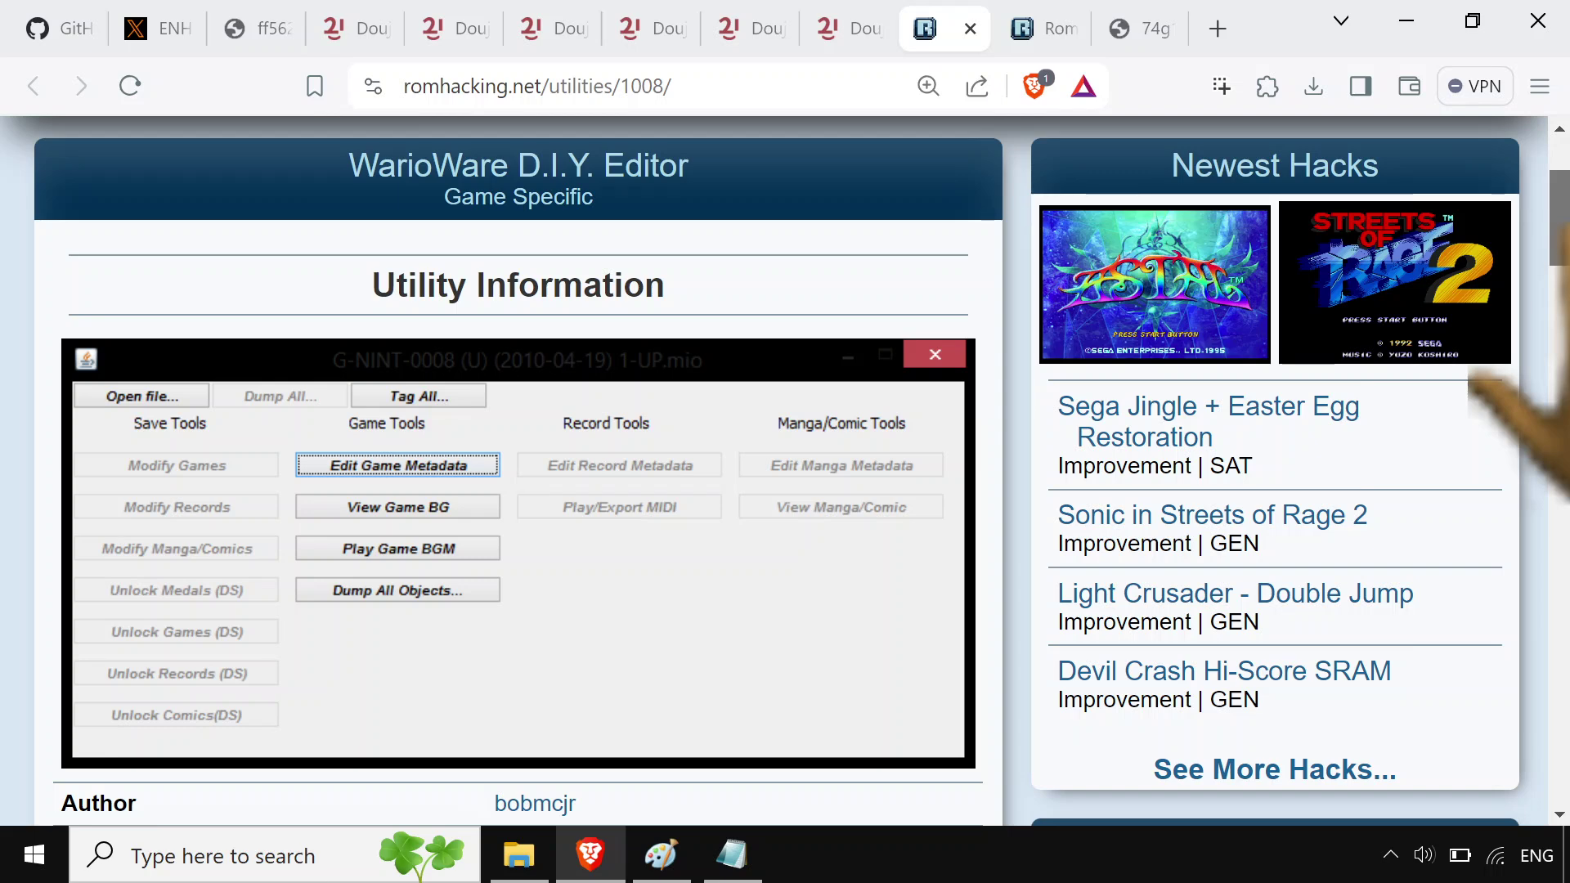
Reload the Upload page, expand its Wii + Save File and melonDS instructions, then return to the Editor page
{"action": "left_click", "coordinate": [854, 29]}
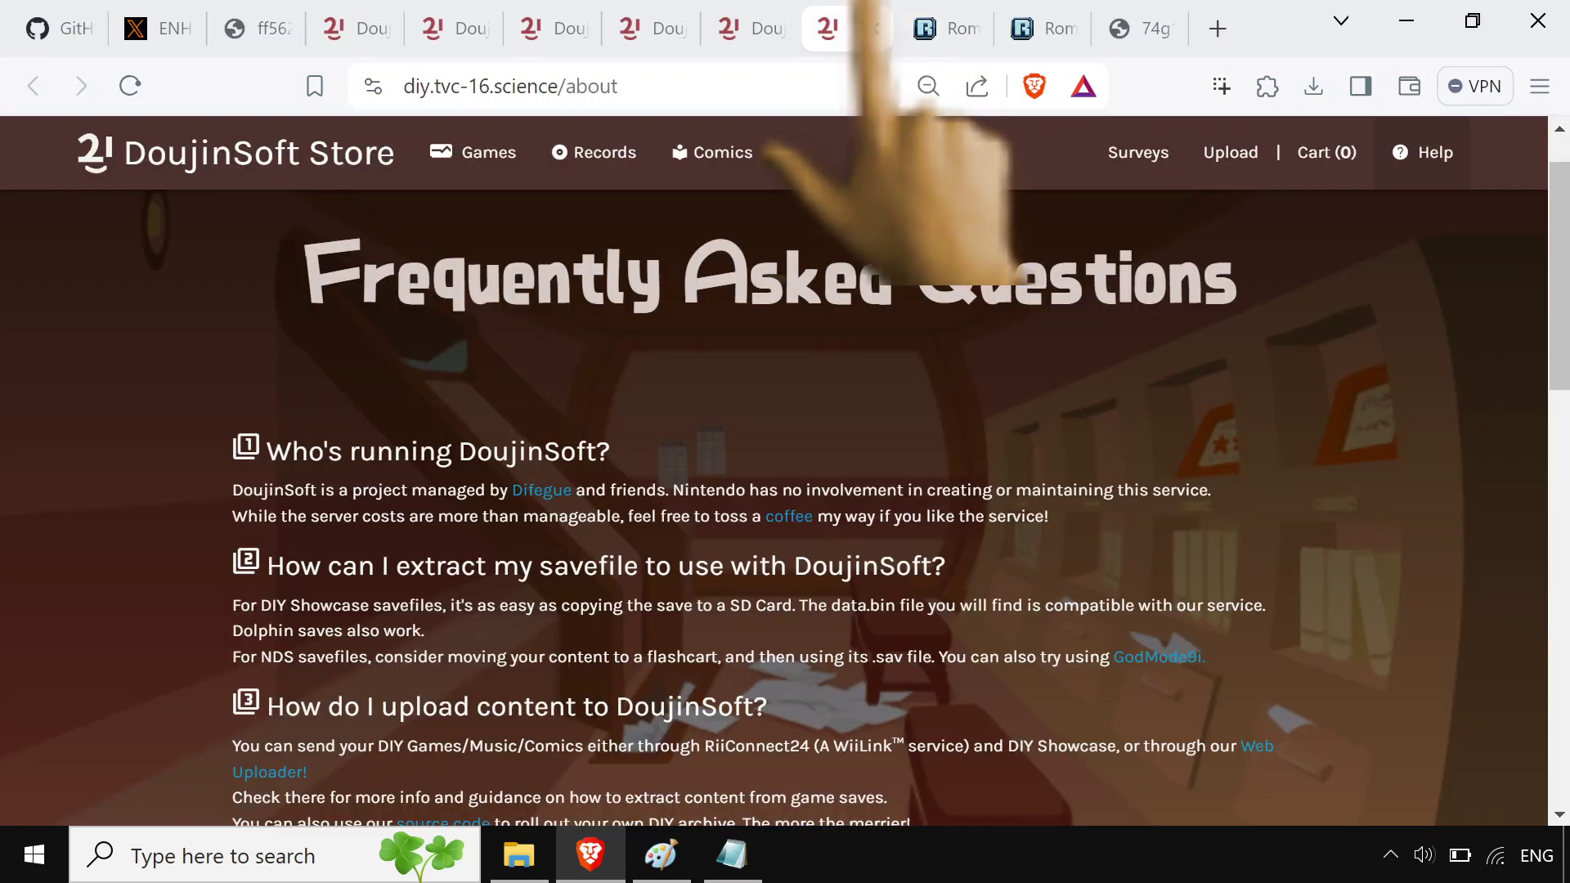
{"action": "left_click", "coordinate": [756, 26]}
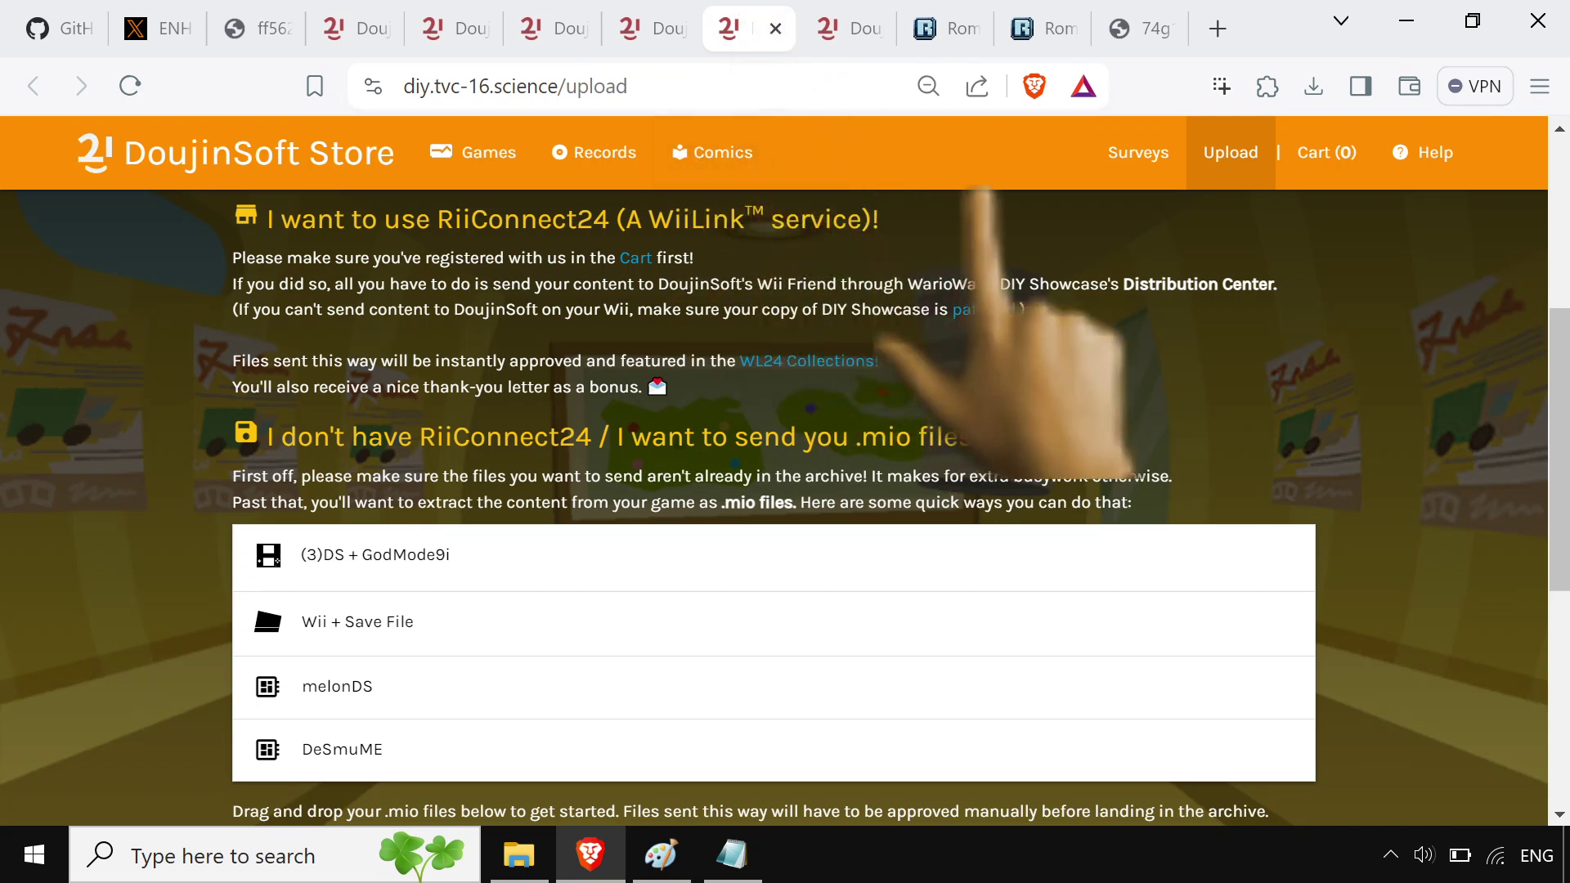
{"action": "left_click", "coordinate": [1234, 157]}
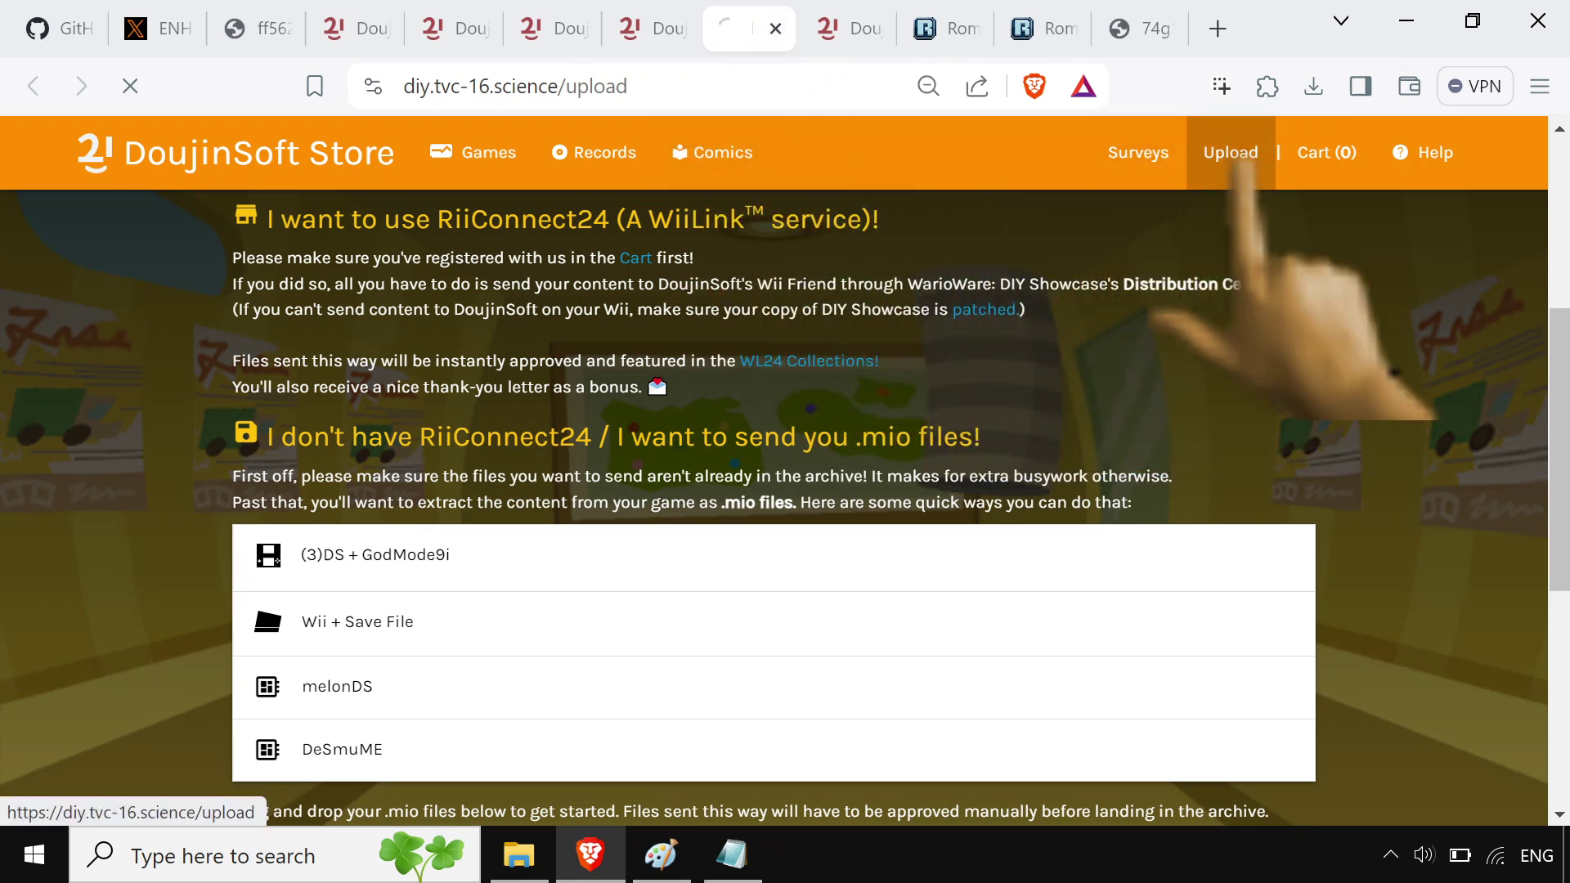
{"action": "scroll", "coordinate": [1484, 806], "scroll_direction": "down", "scroll_amount": 7}
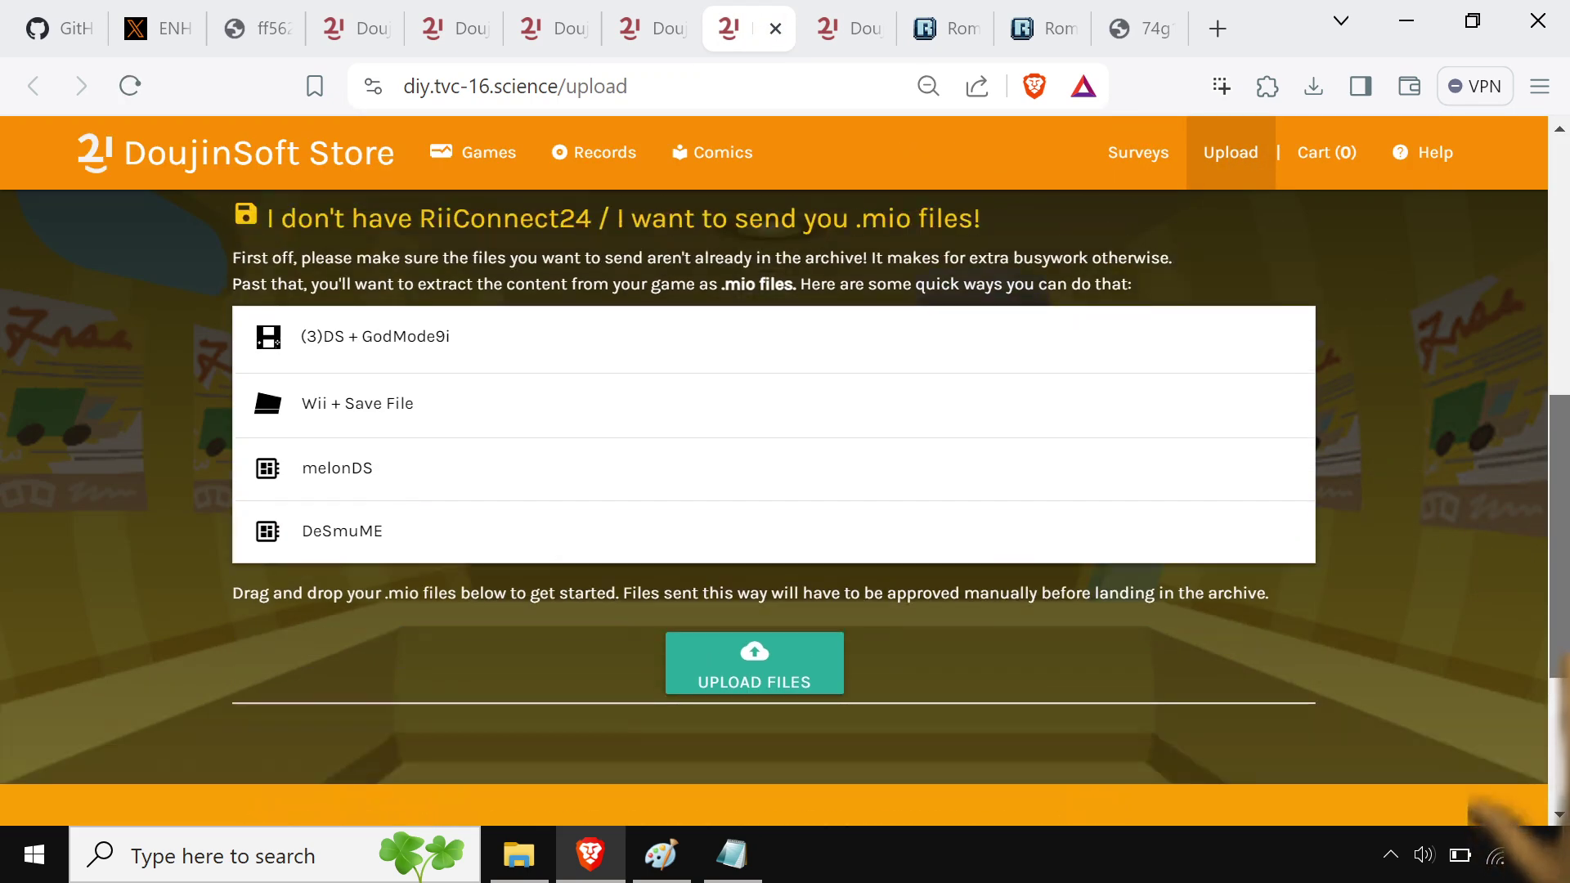
{"action": "left_click", "coordinate": [507, 405]}
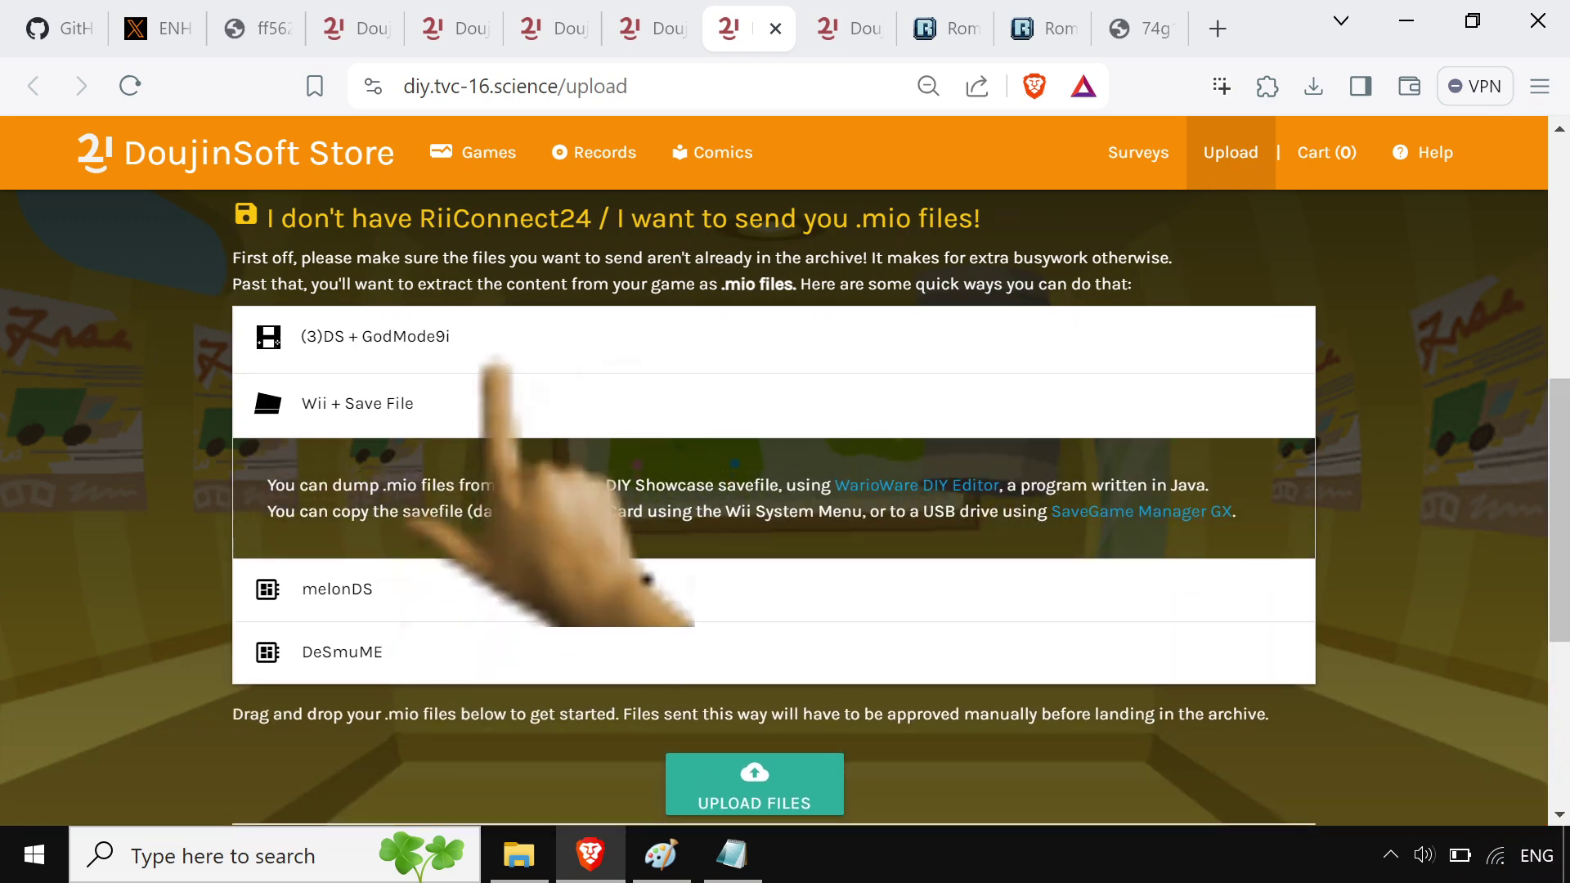
{"action": "left_click", "coordinate": [531, 589]}
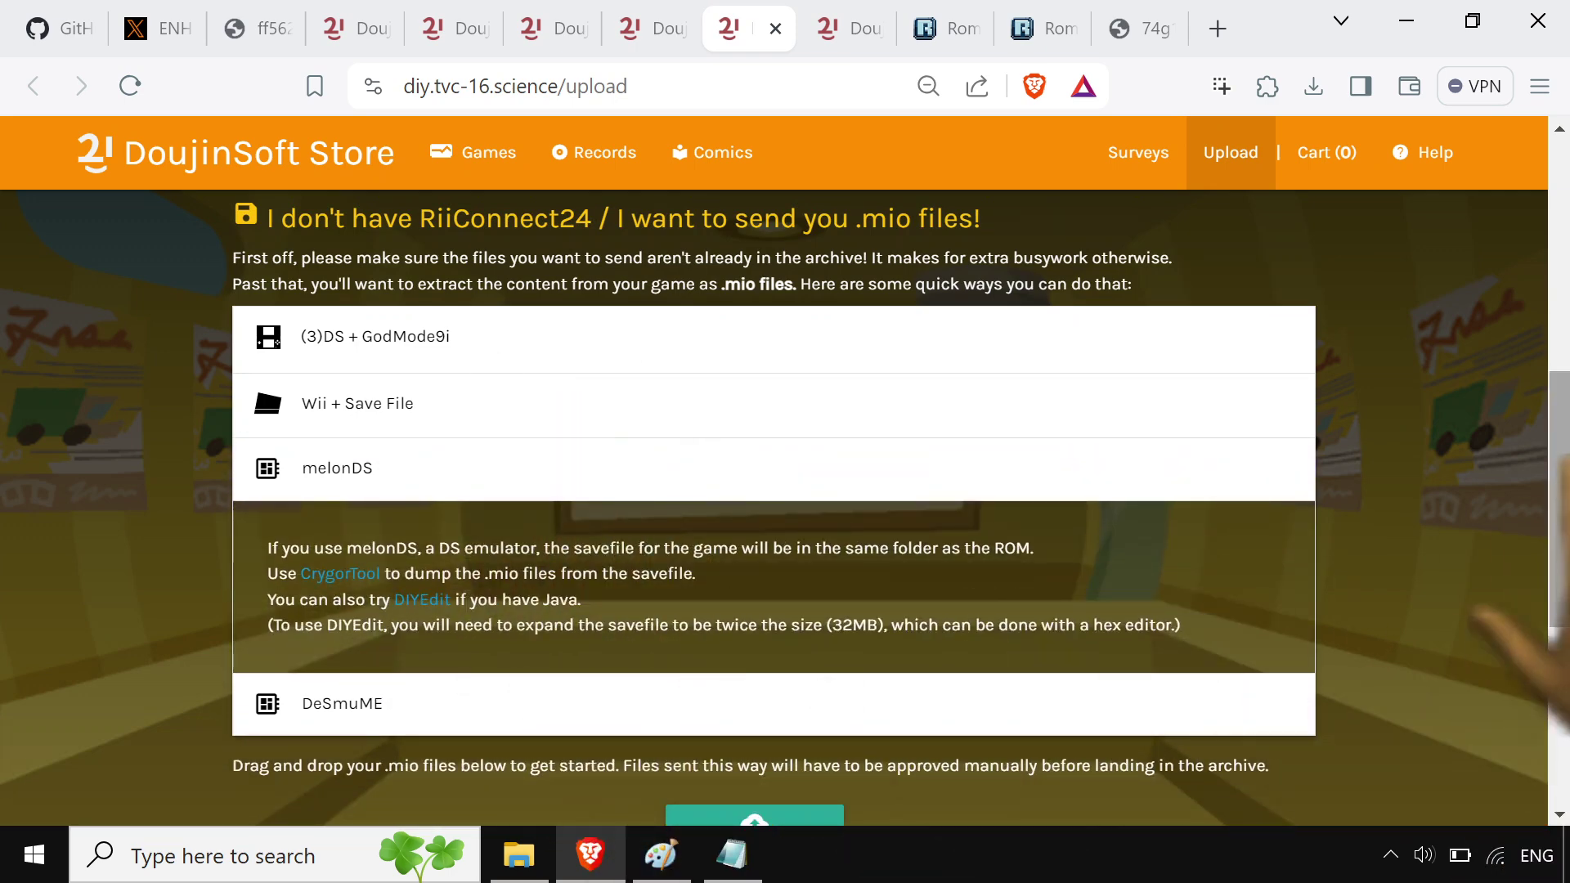
{"action": "scroll", "coordinate": [773, 507], "scroll_direction": "up", "scroll_amount": 3}
{"action": "scroll", "coordinate": [773, 507], "scroll_direction": "down", "scroll_amount": 1}
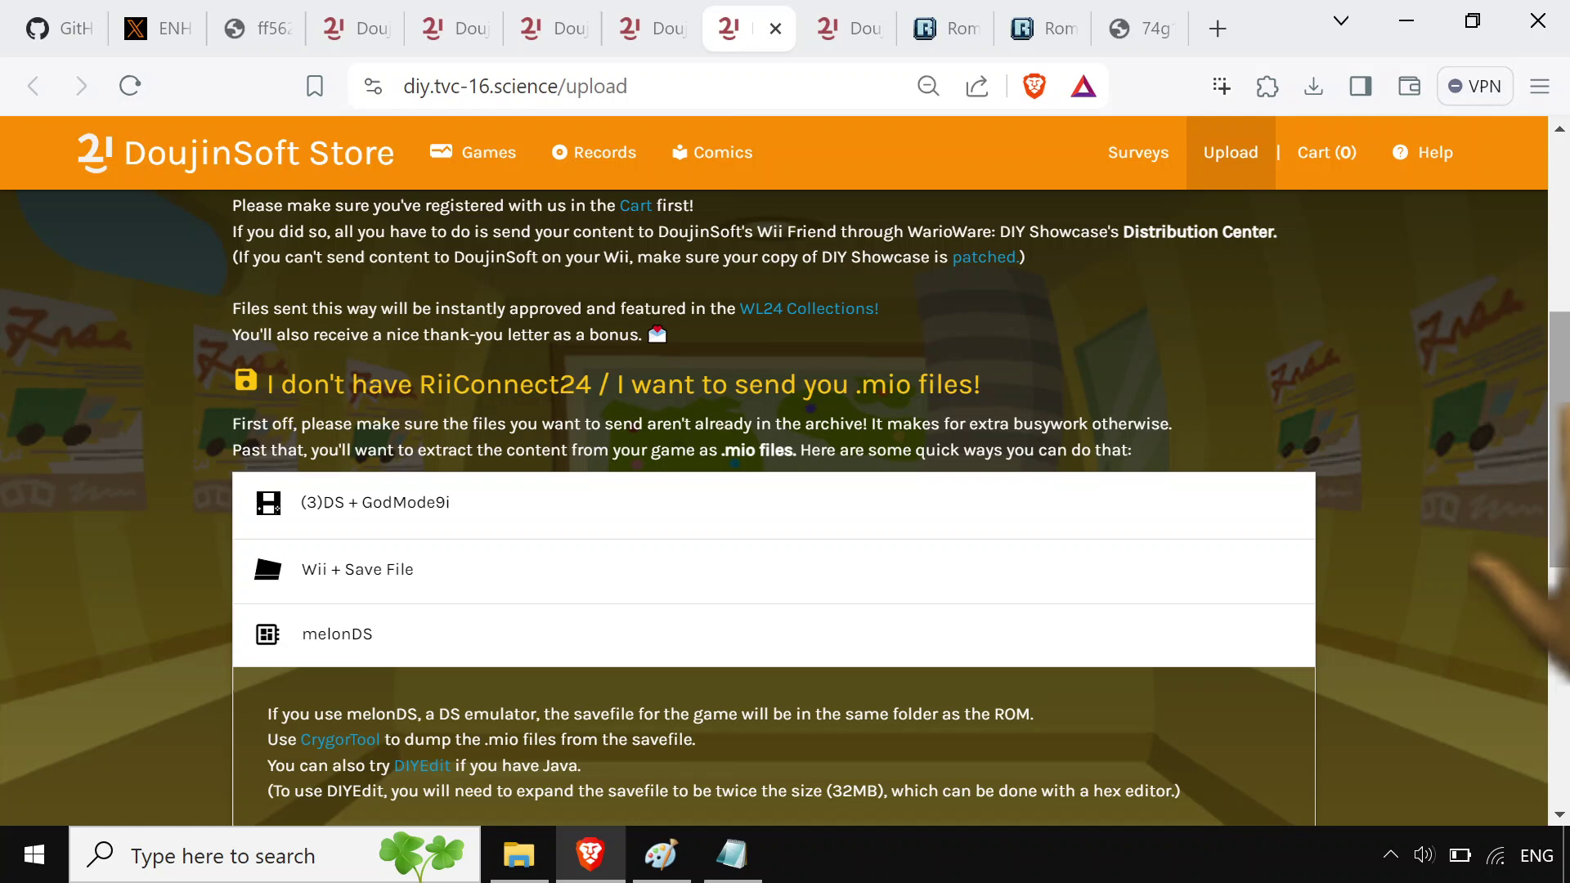
{"action": "left_click", "coordinate": [932, 29]}
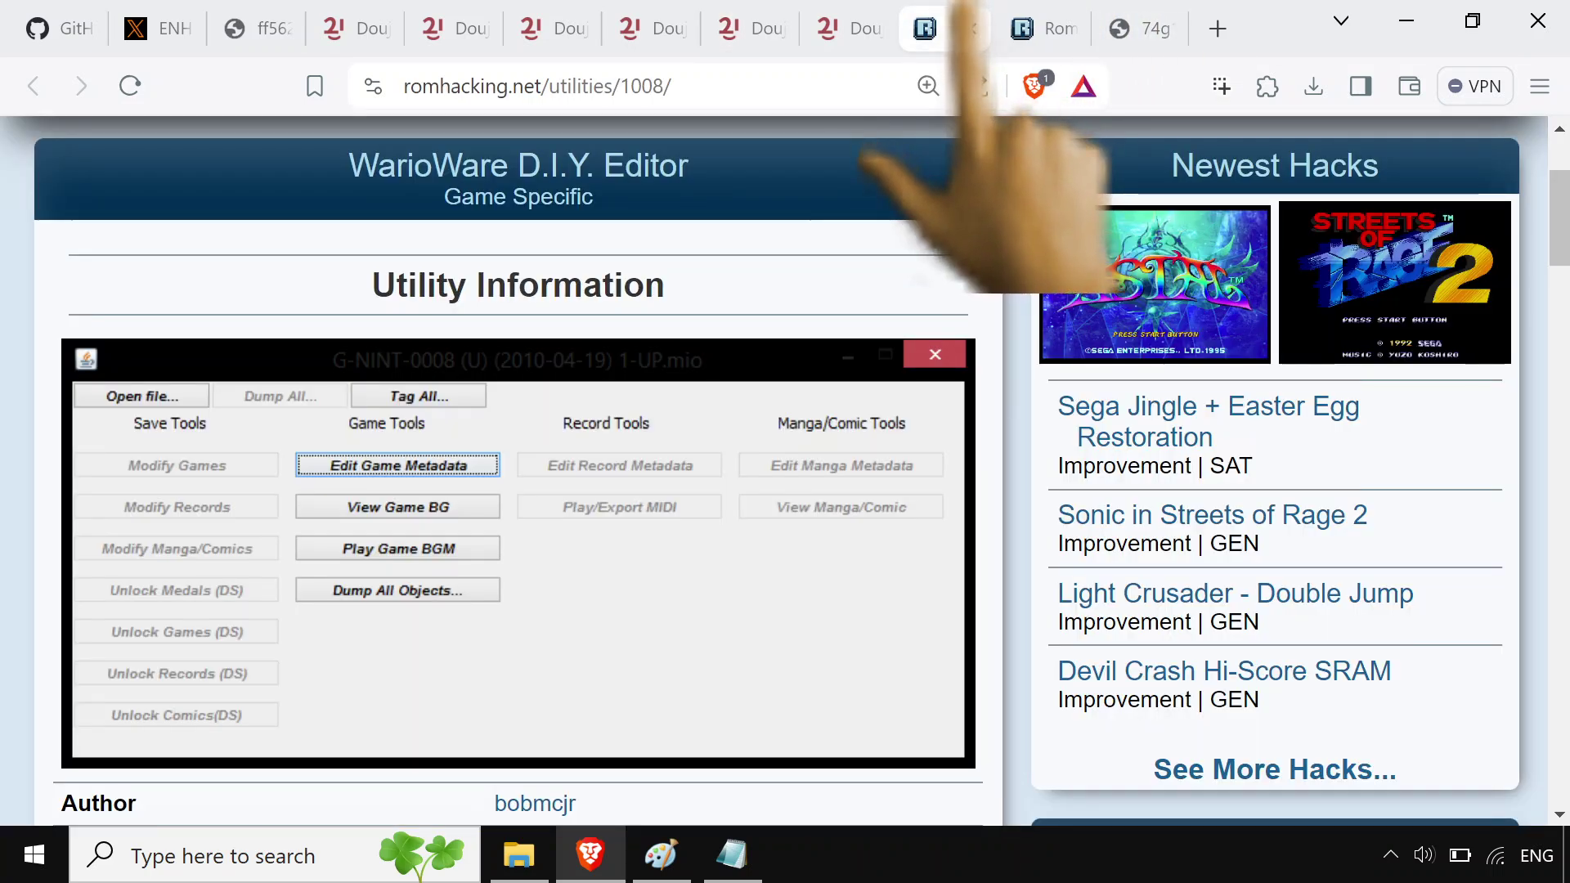
{"action": "key", "text": "Page_Down"}
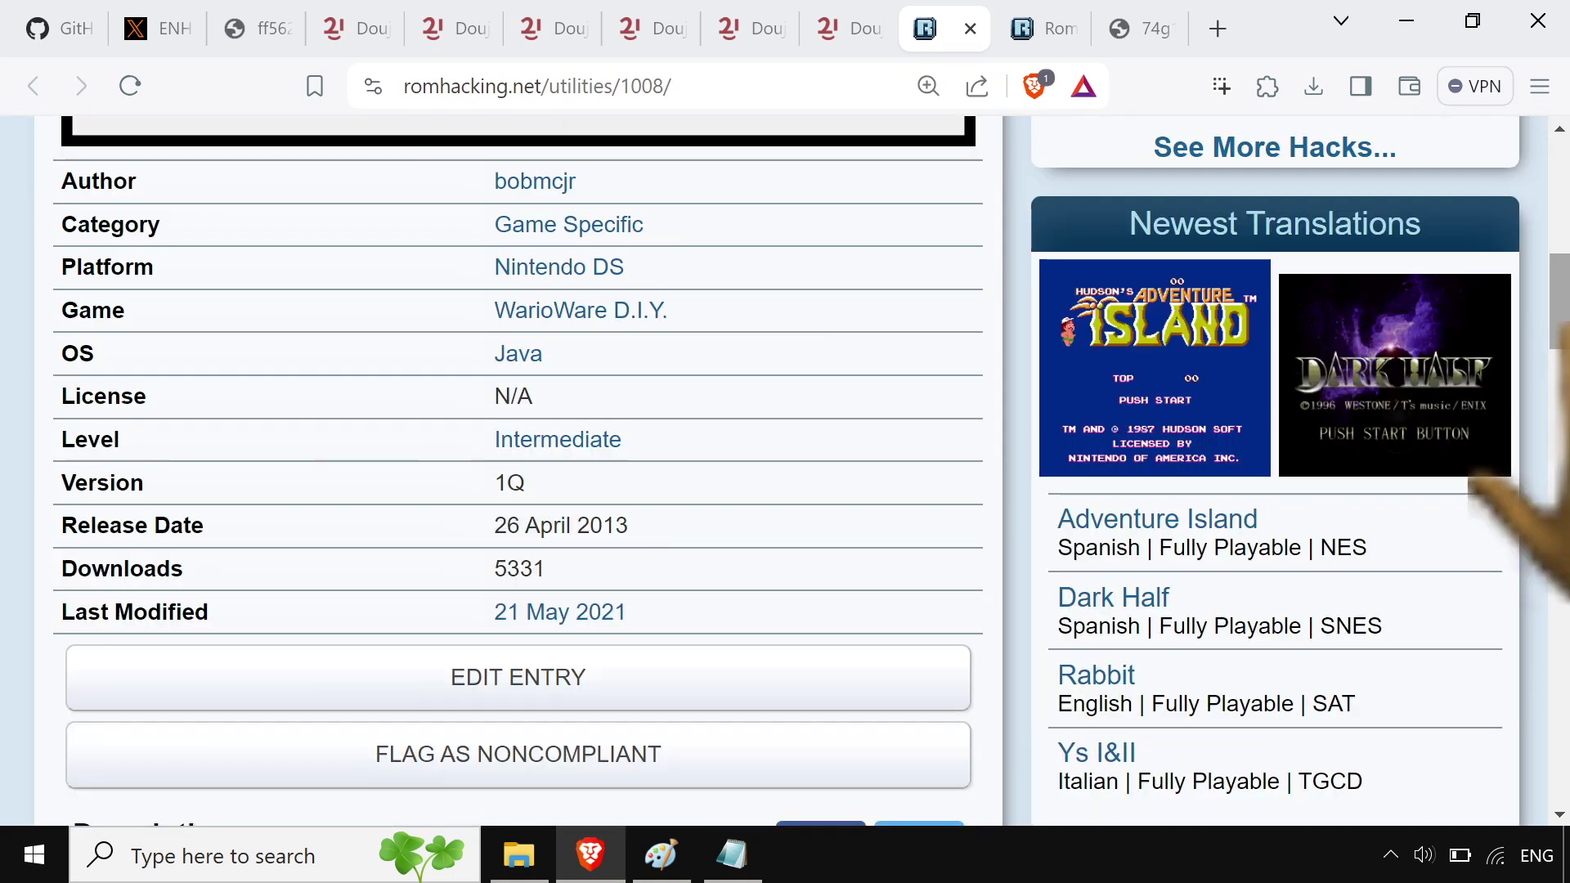
{"action": "scroll", "coordinate": [785, 471], "scroll_direction": "down", "scroll_amount": 10}
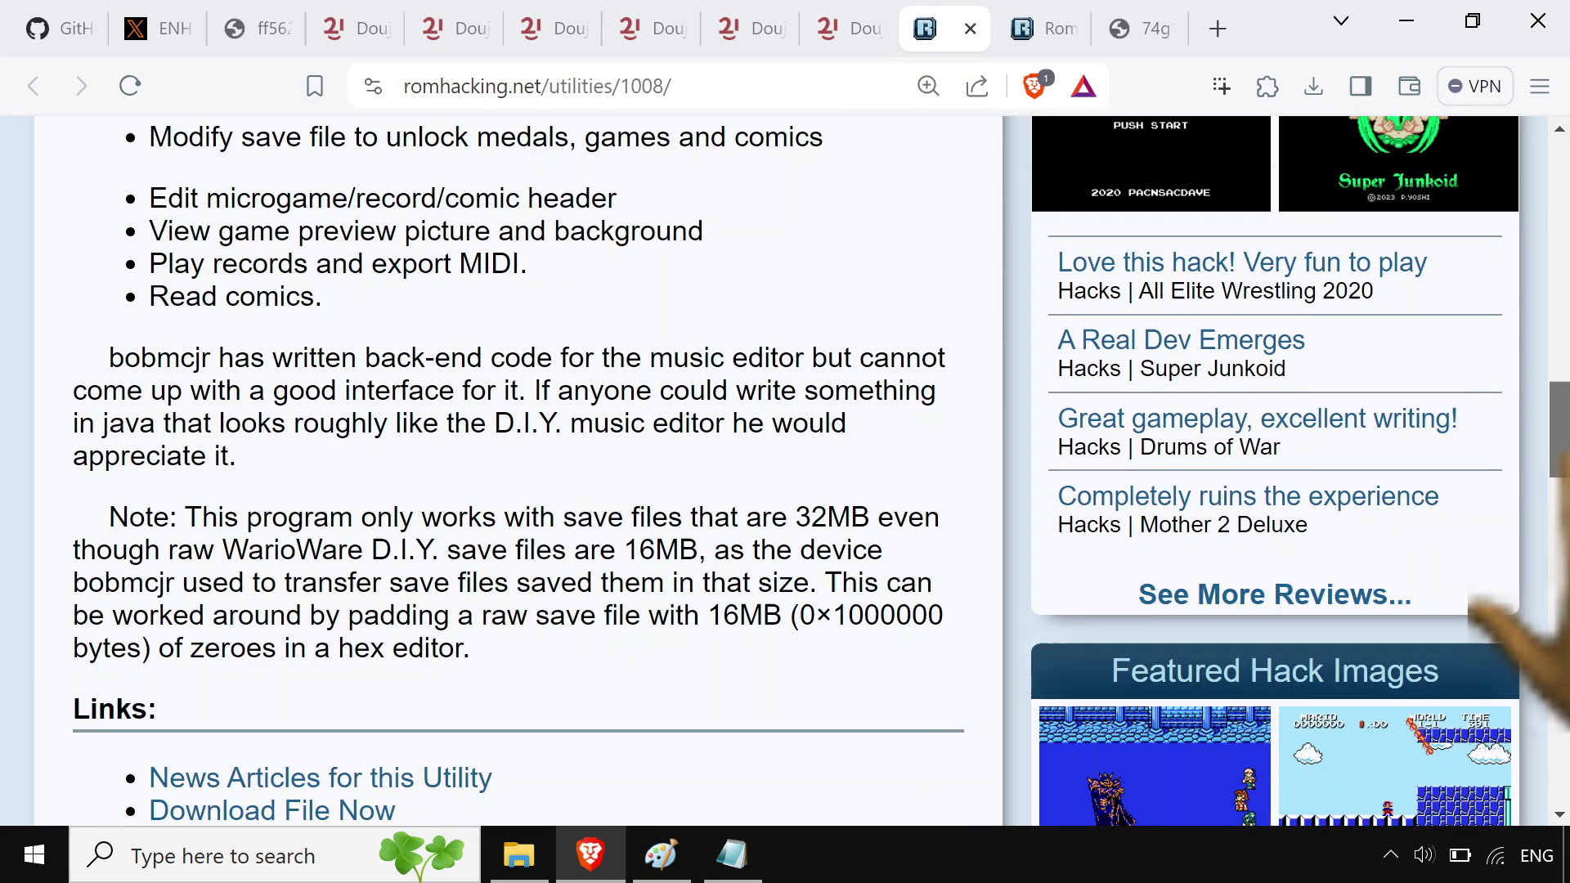
{"action": "scroll", "coordinate": [785, 470], "scroll_direction": "up", "scroll_amount": 10}
{"action": "scroll", "coordinate": [785, 470], "scroll_direction": "up", "scroll_amount": 5}
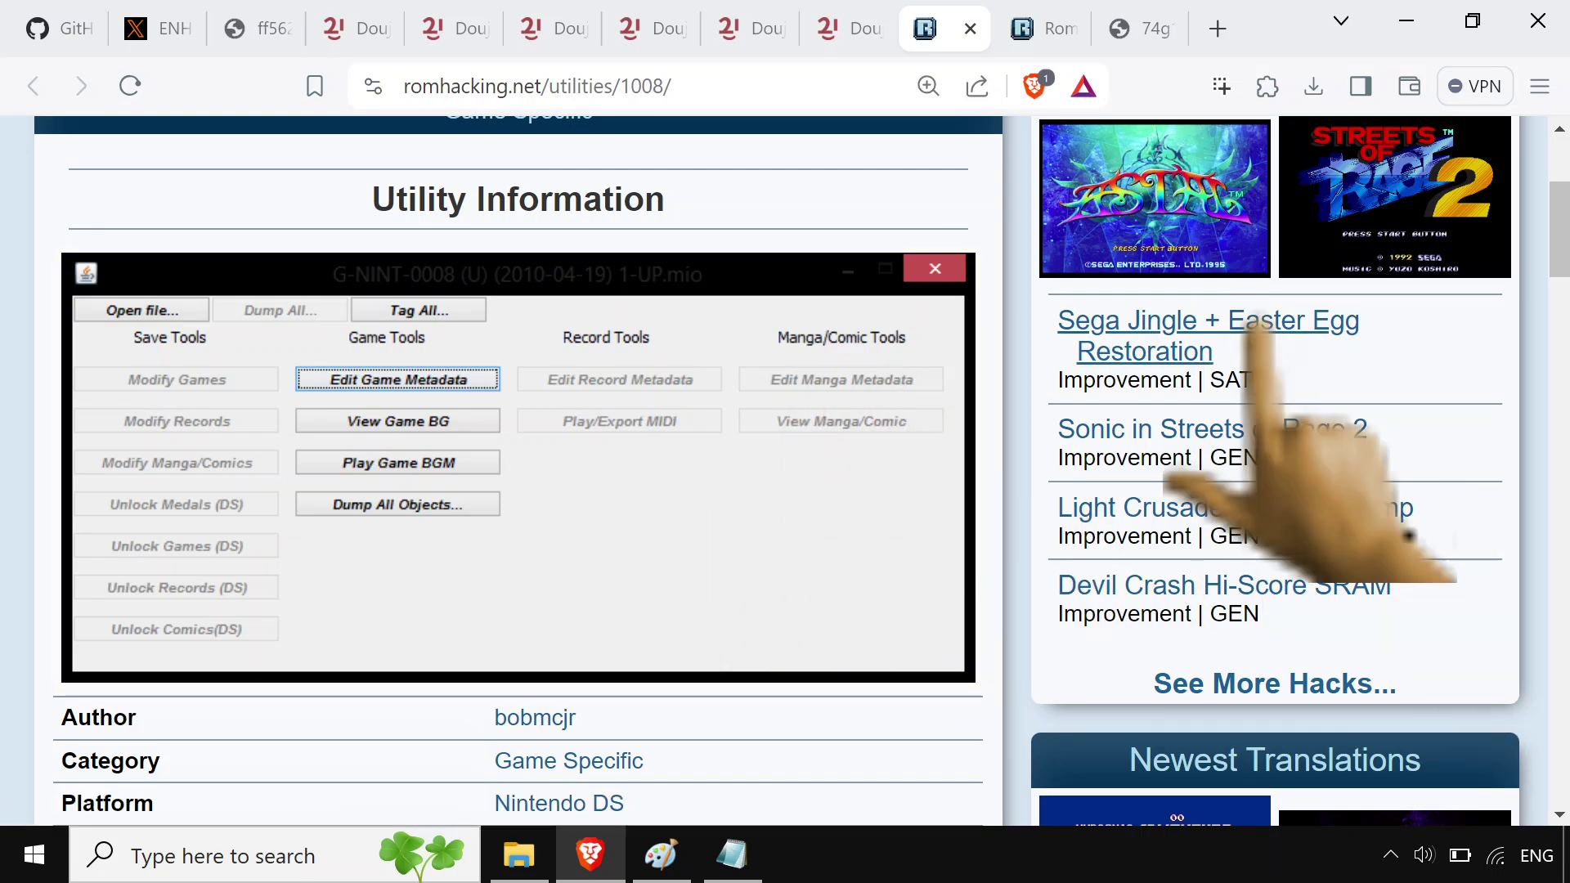
On the Records page, copy the KianCraft record's sharing link, then play and stop its MIDI
{"action": "left_click", "coordinate": [453, 29]}
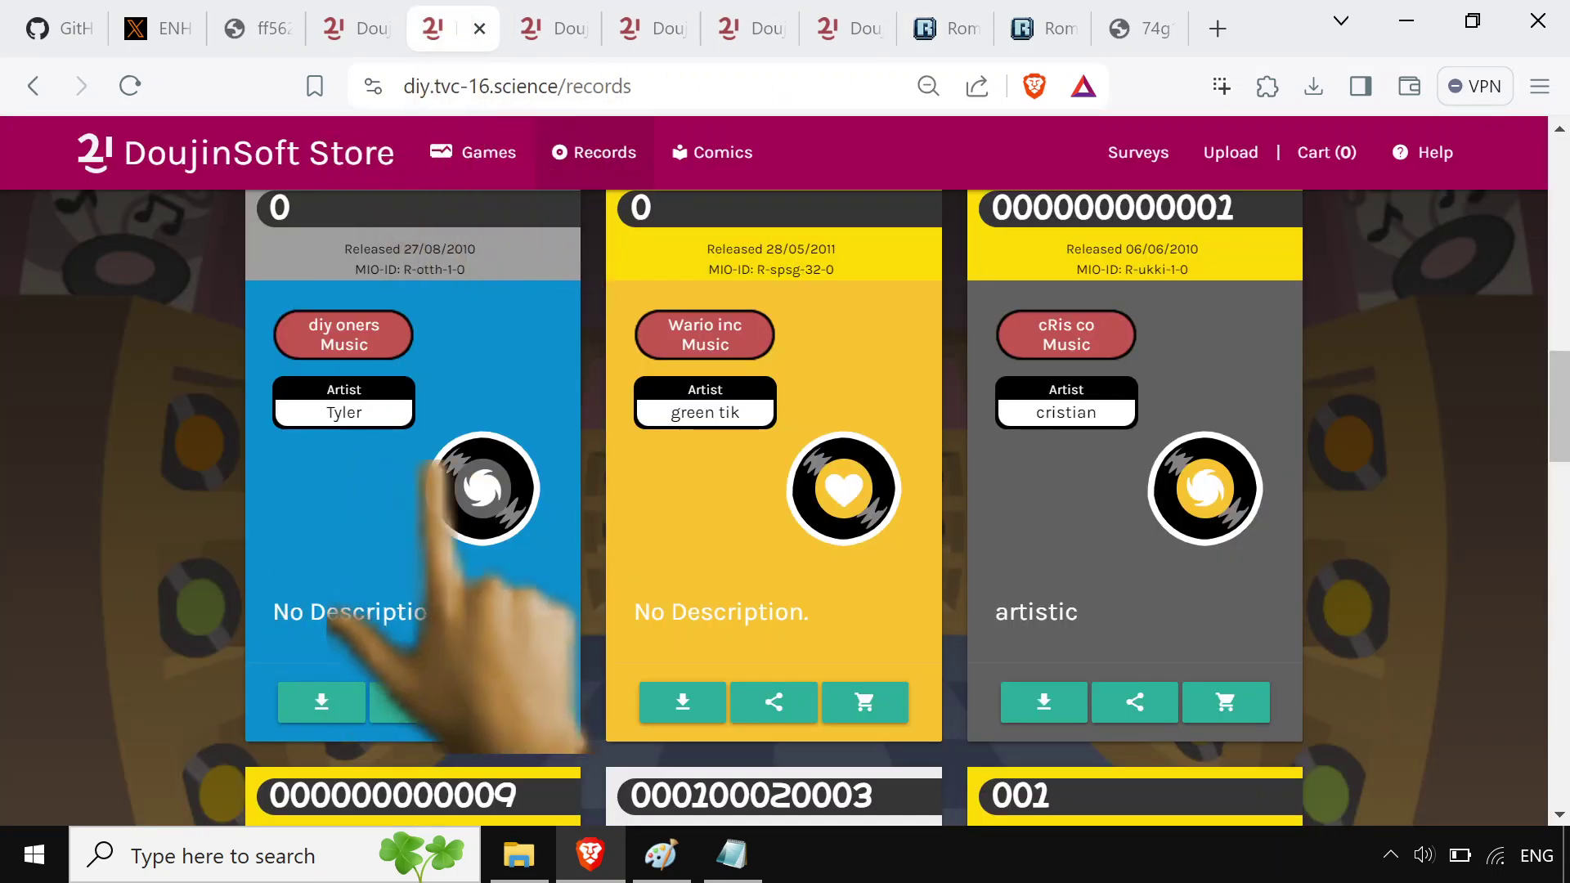
{"action": "scroll", "coordinate": [774, 507], "scroll_direction": "down", "scroll_amount": 10}
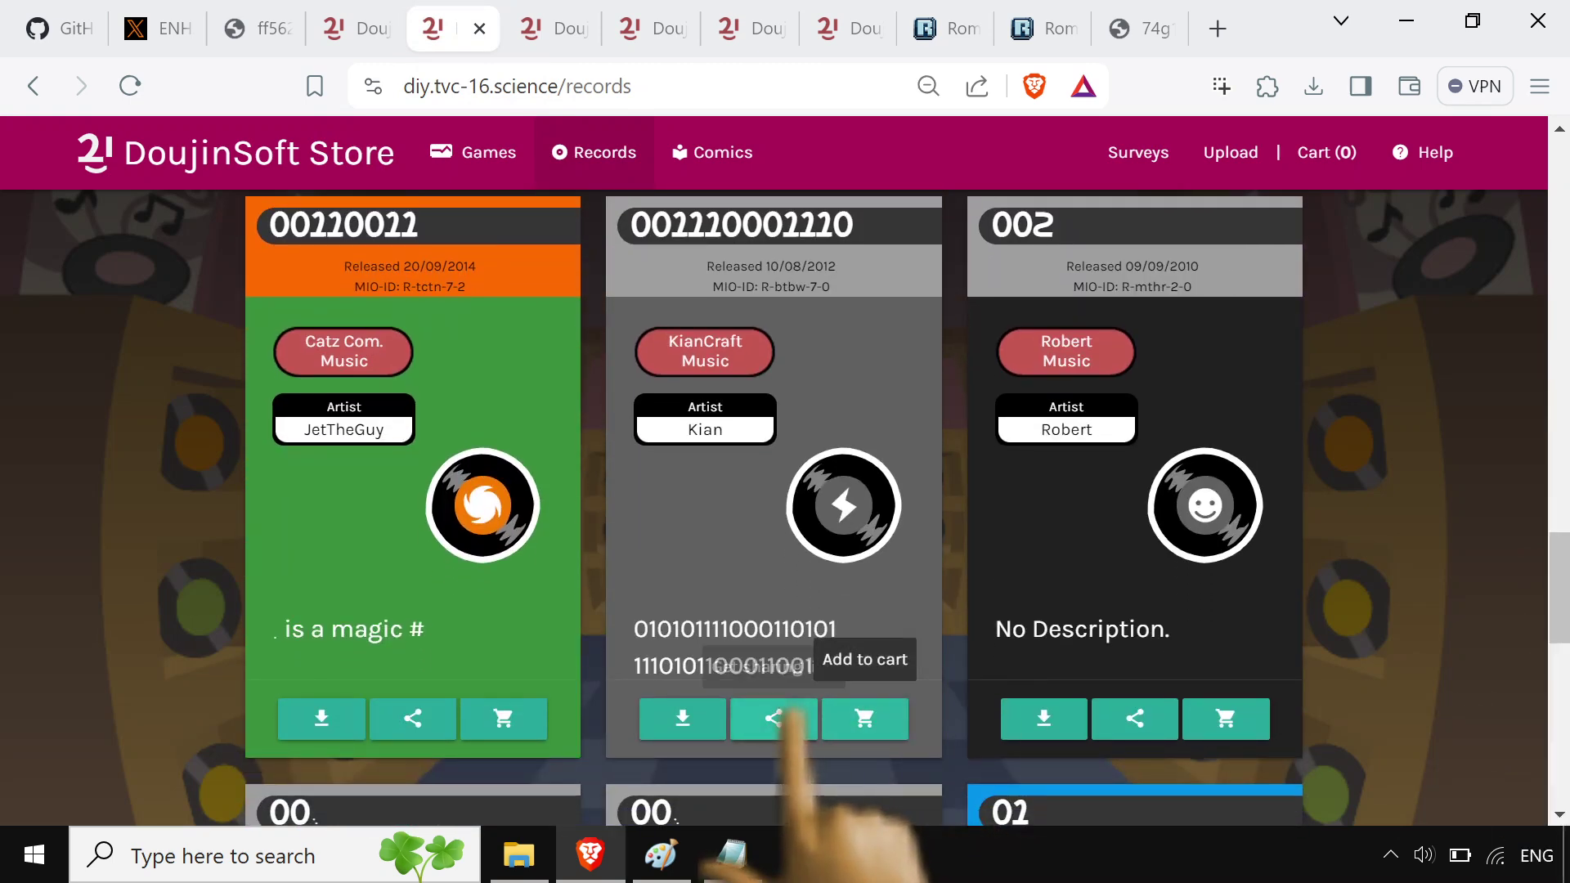
{"action": "left_click", "coordinate": [777, 718]}
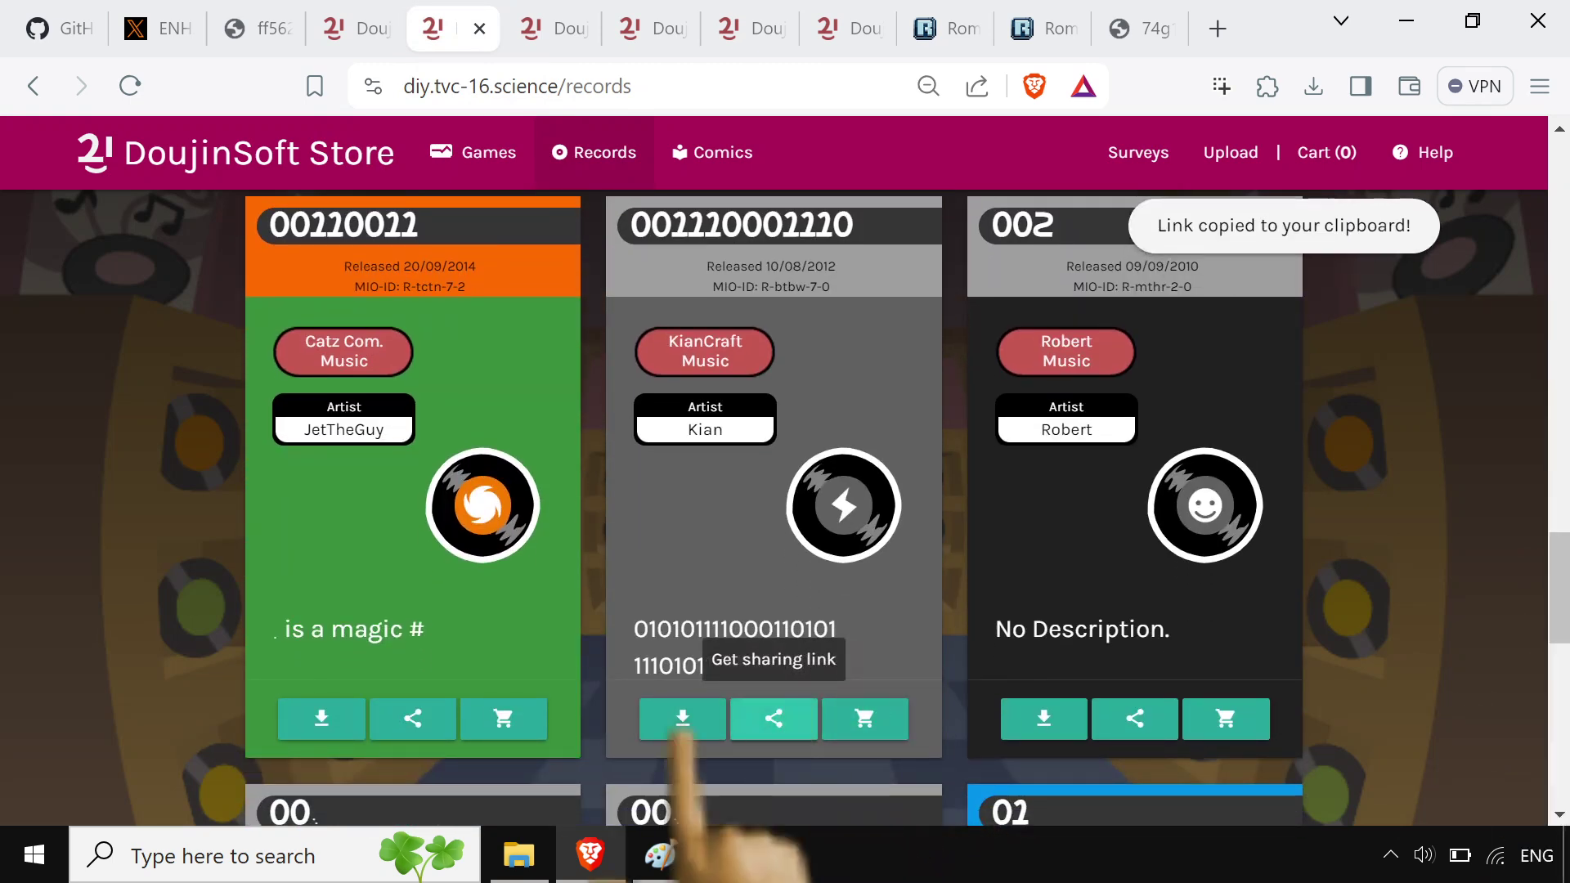
{"action": "left_click", "coordinate": [836, 532]}
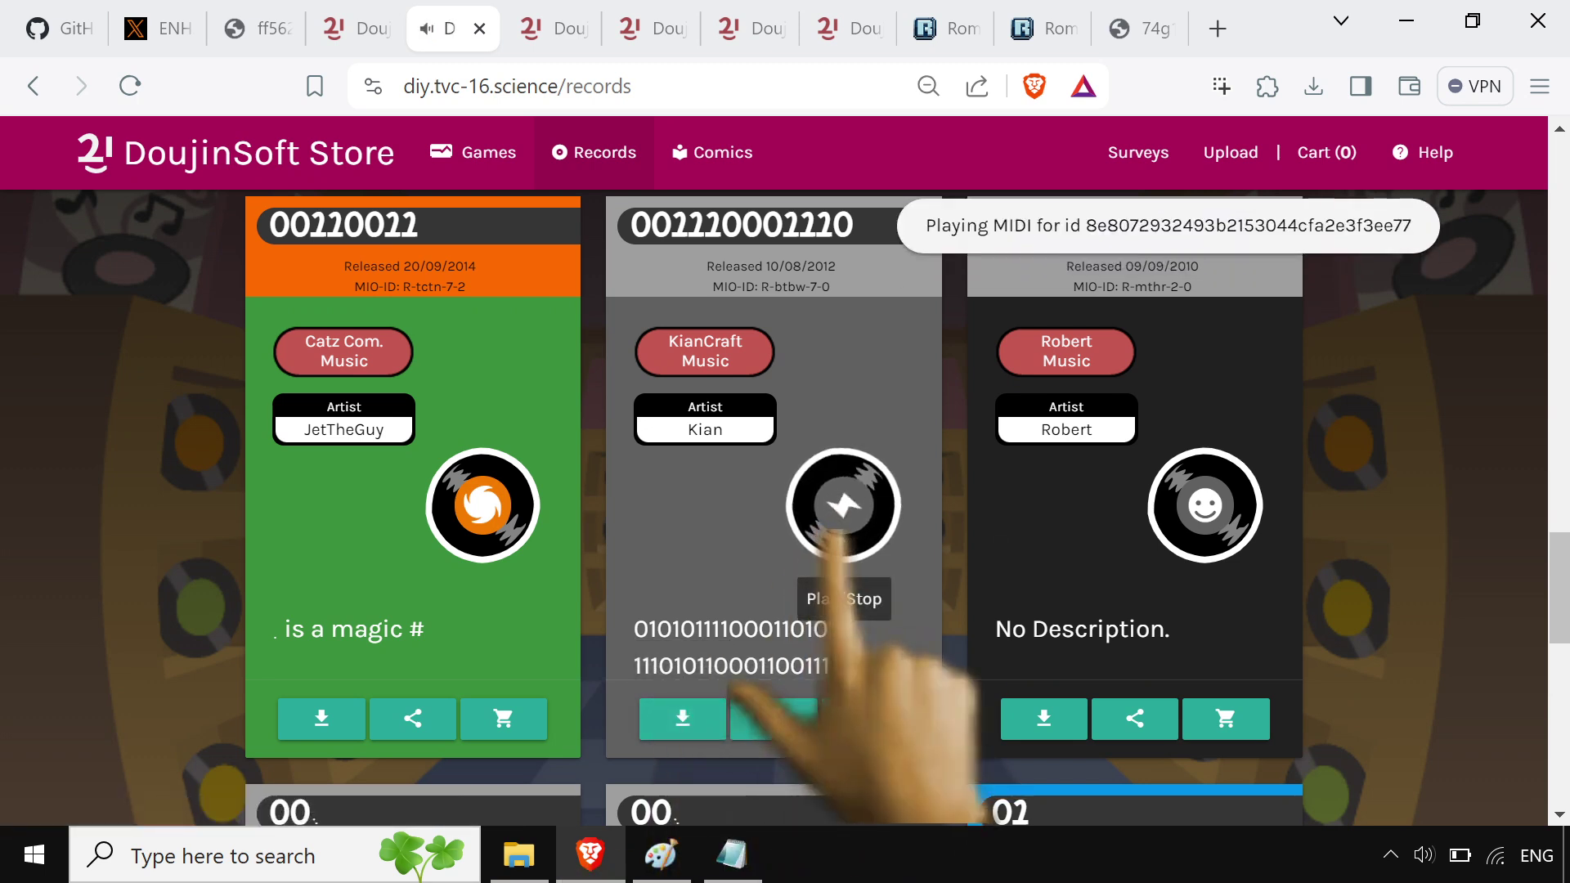
{"action": "left_click", "coordinate": [832, 517]}
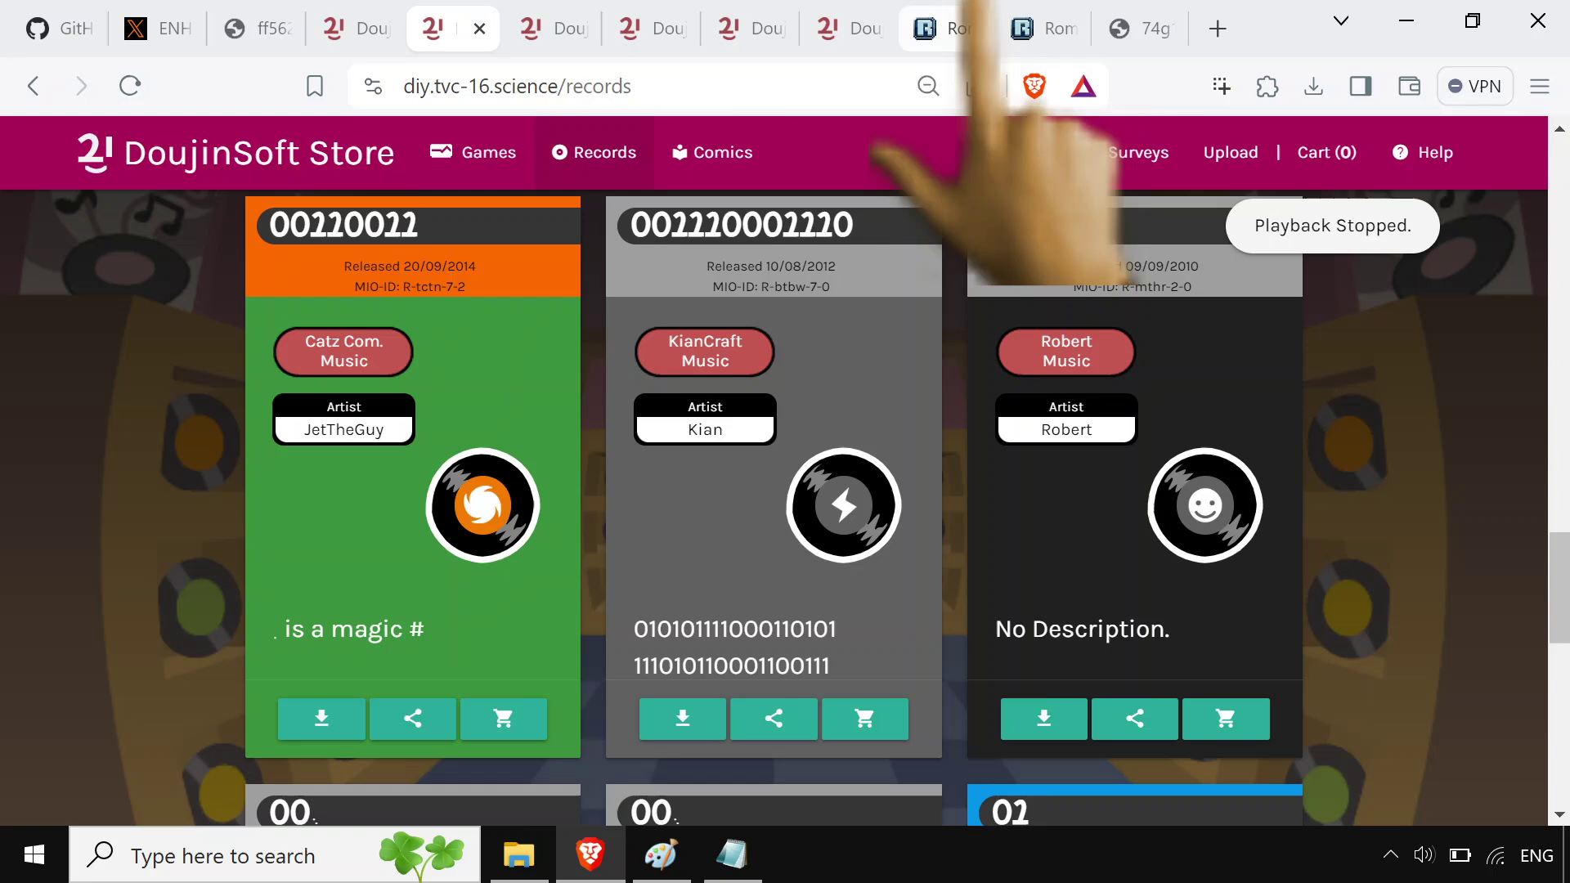
Look through the CrygorTool utility page, then return to the WarioWare D.I.Y. Editor page
{"action": "left_click", "coordinate": [934, 20]}
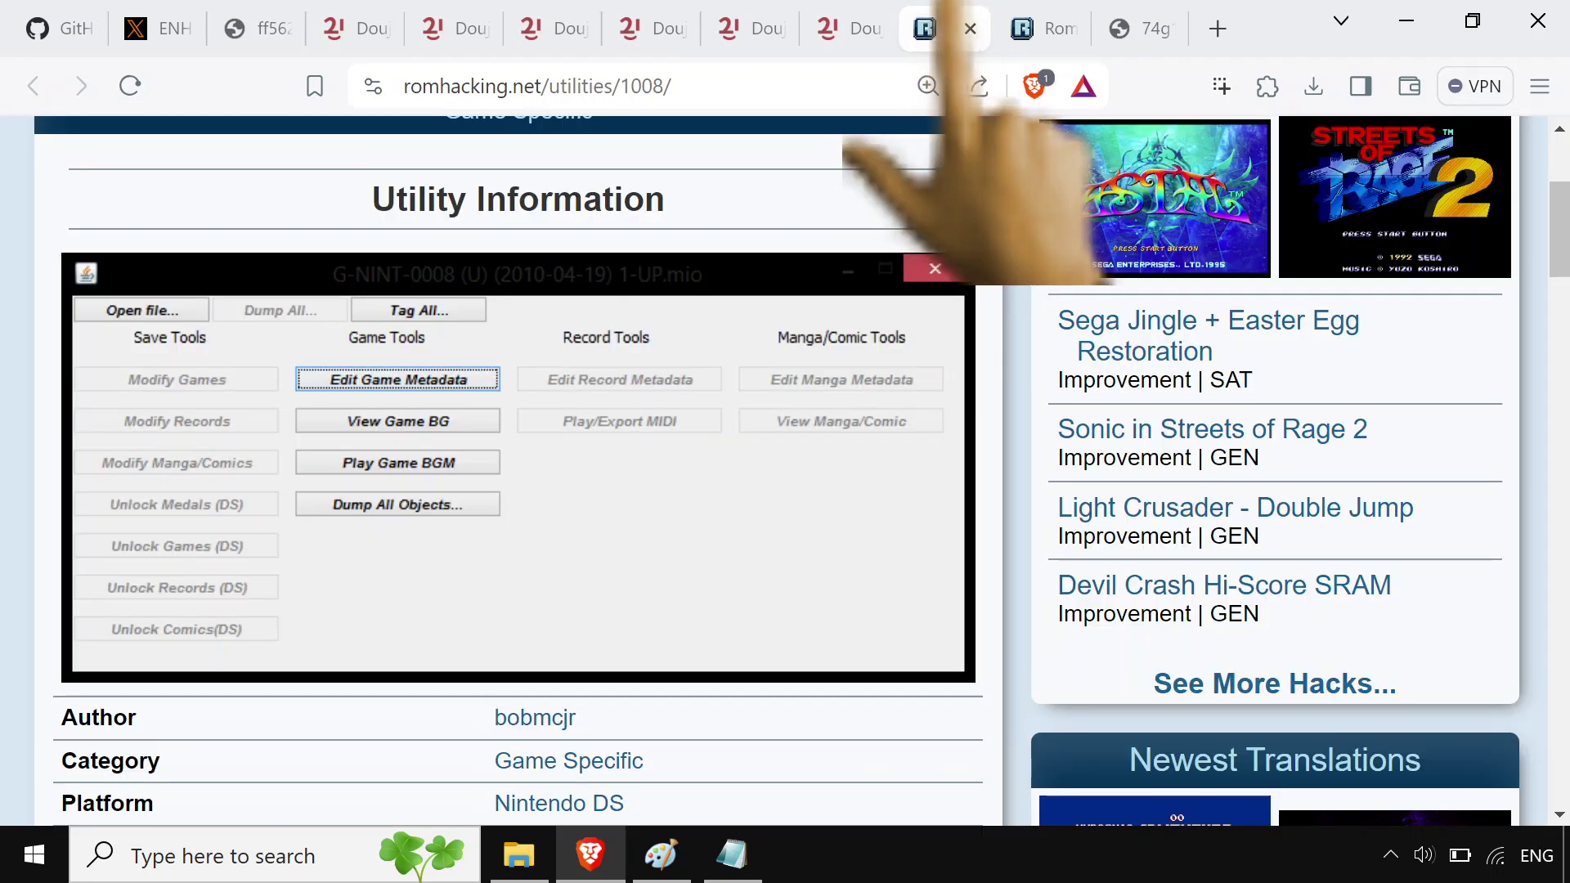
{"action": "left_click", "coordinate": [1022, 24]}
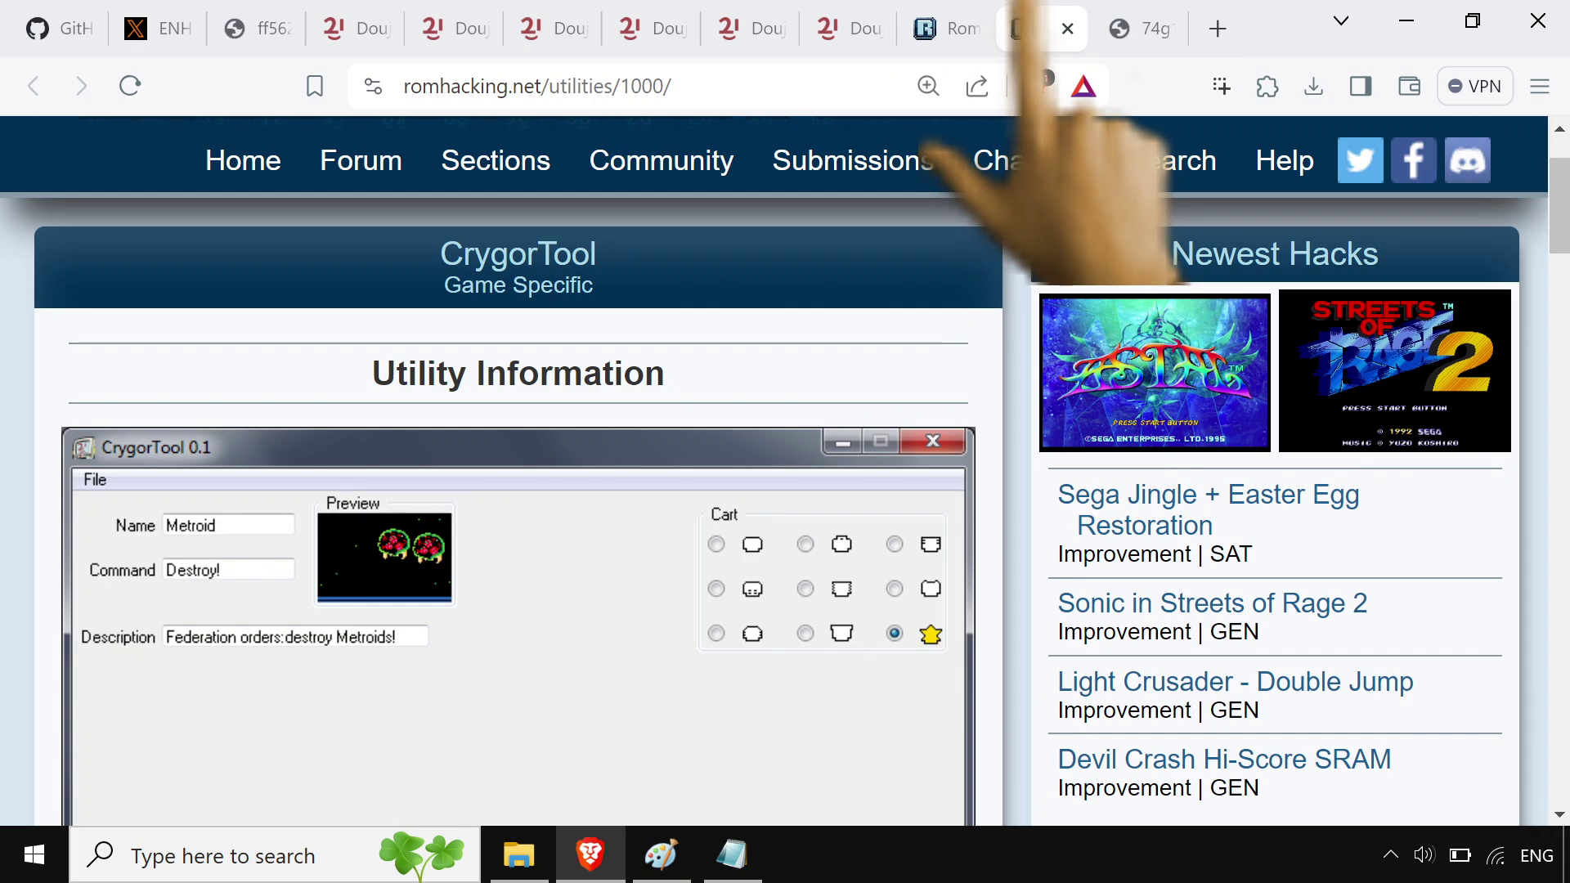
{"action": "scroll", "coordinate": [1496, 474], "scroll_direction": "down", "scroll_amount": 6}
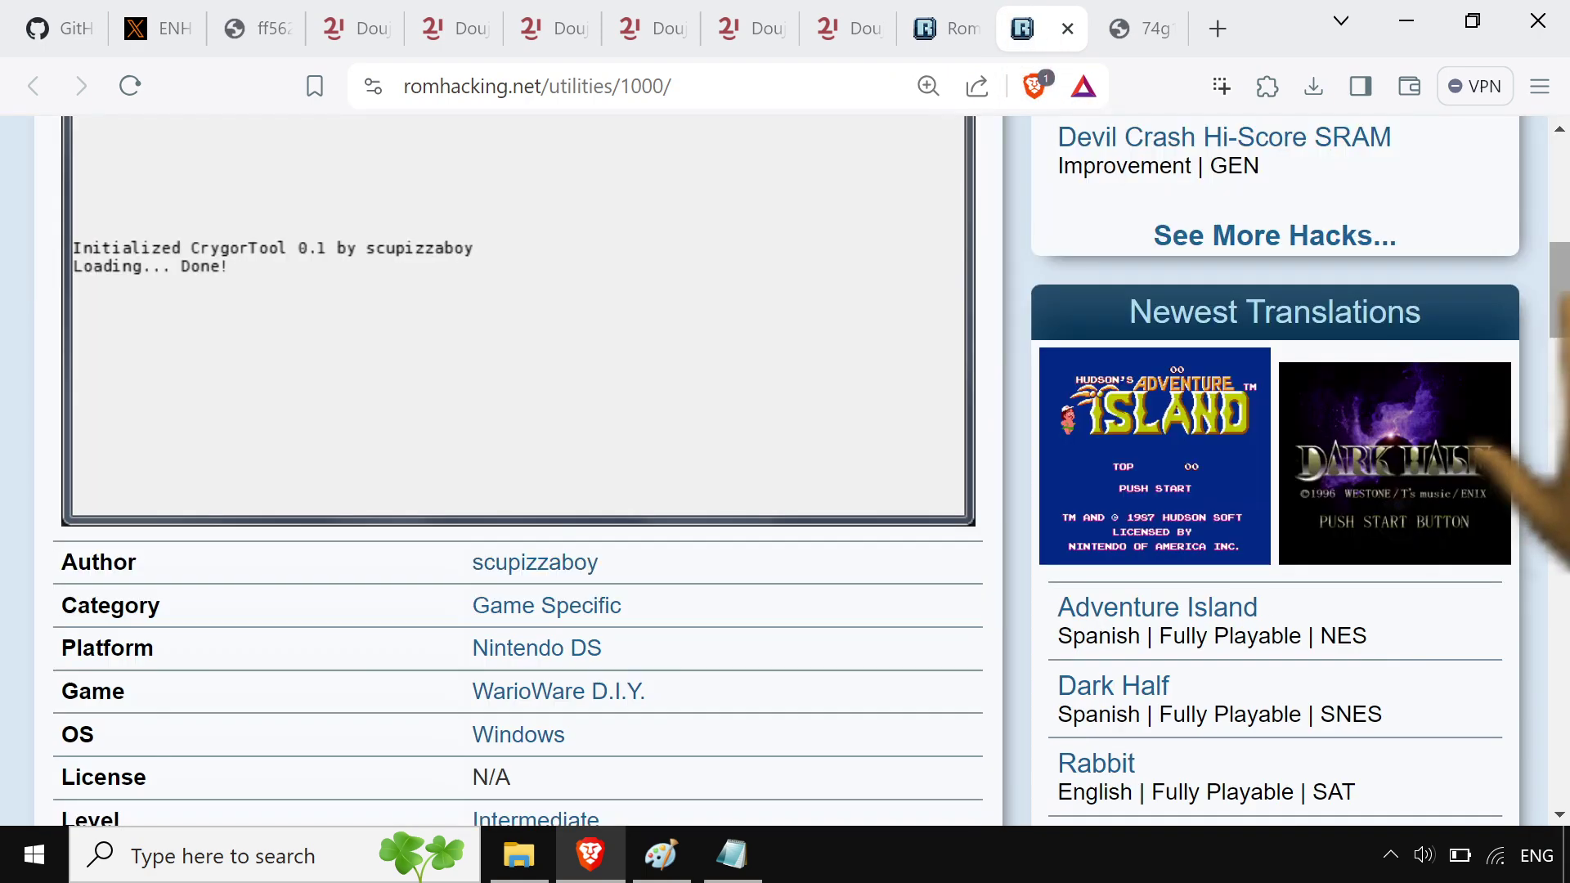
{"action": "scroll", "coordinate": [1545, 491], "scroll_direction": "down", "scroll_amount": 11}
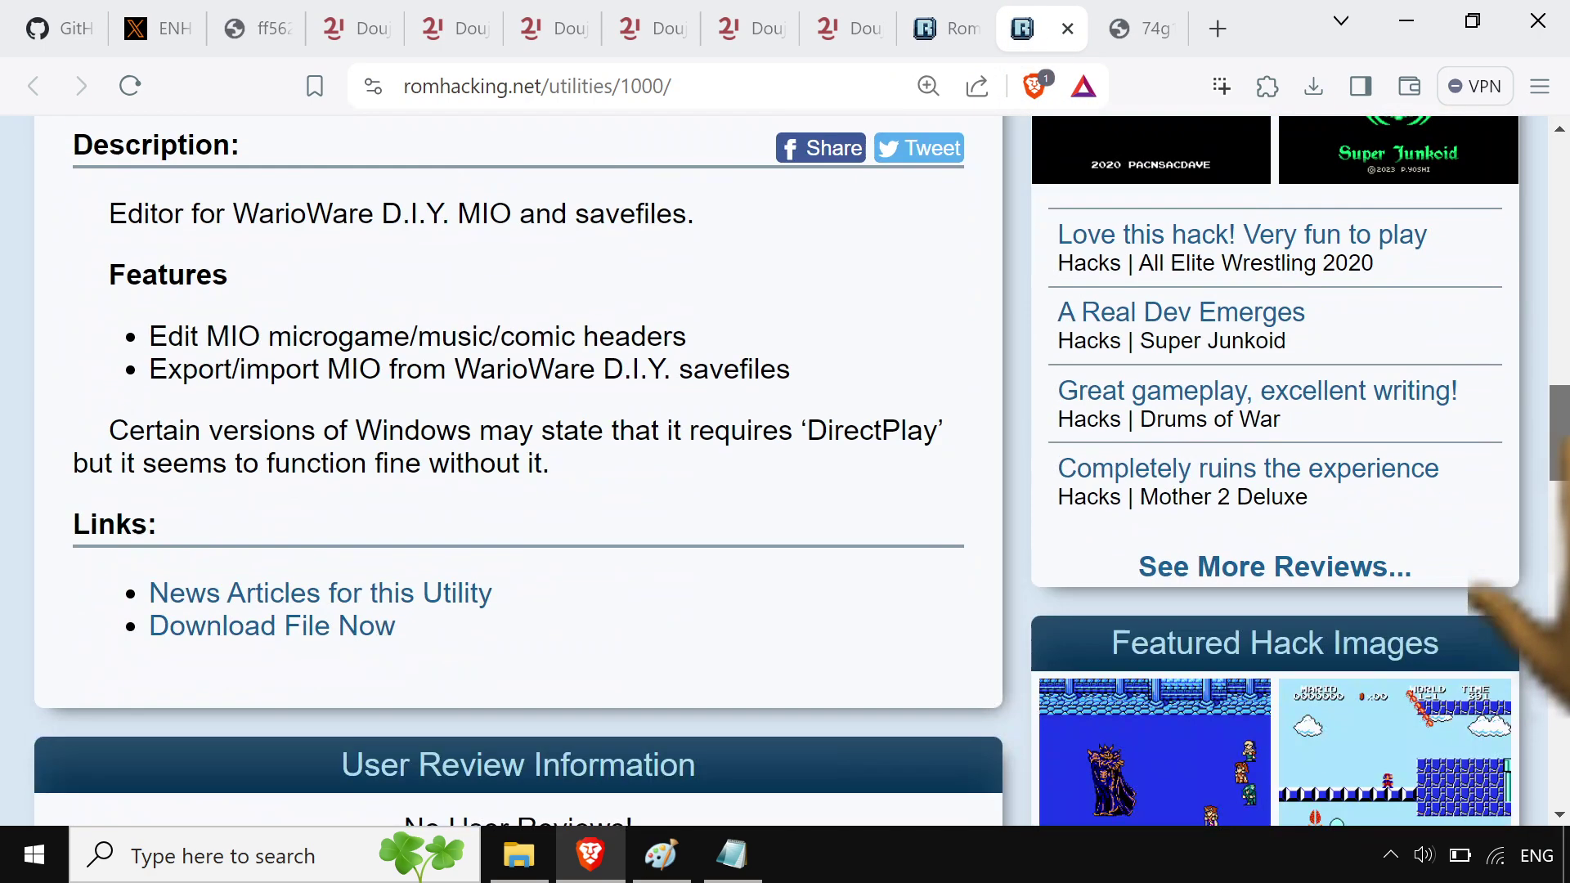
{"action": "scroll", "coordinate": [1530, 523], "scroll_direction": "up", "scroll_amount": 9}
{"action": "scroll", "coordinate": [1496, 507], "scroll_direction": "up", "scroll_amount": 9}
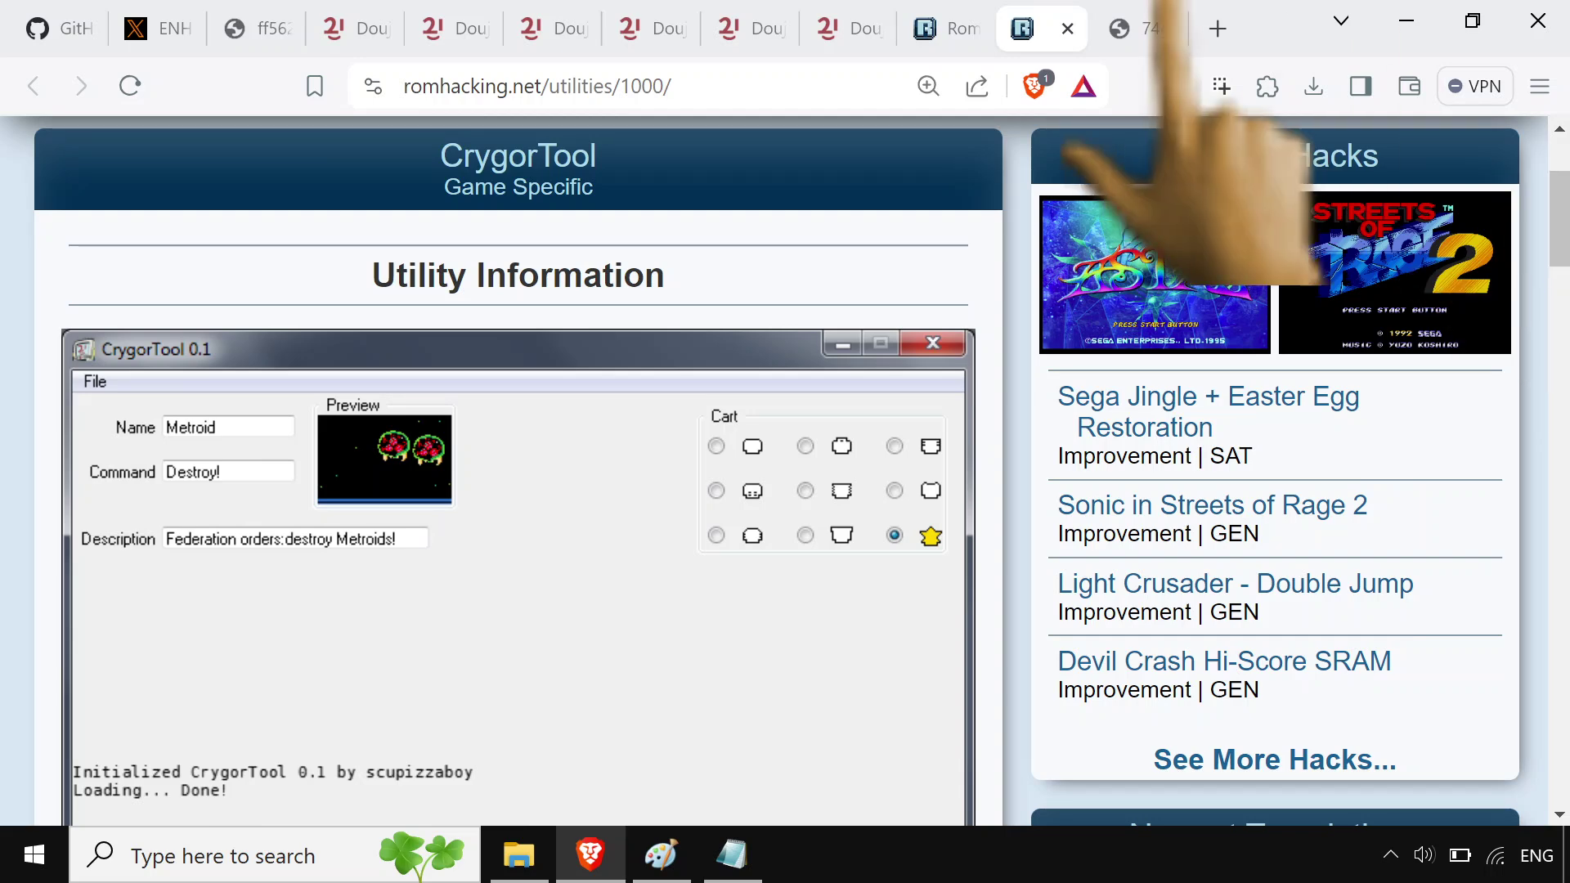
{"action": "left_click", "coordinate": [957, 27]}
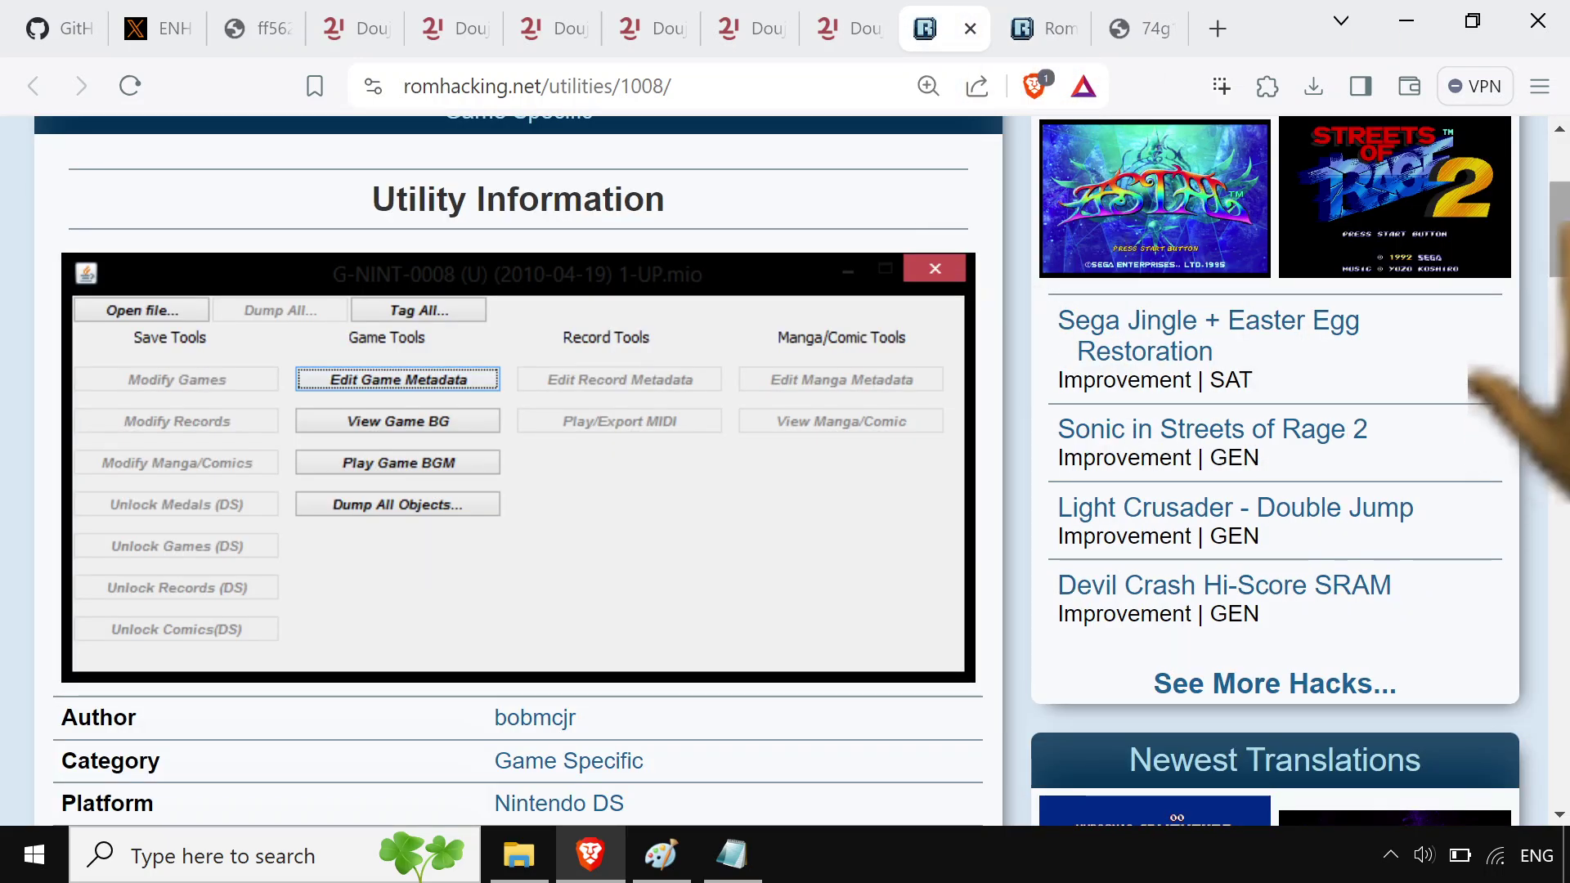
{"action": "scroll", "coordinate": [1513, 376], "scroll_direction": "up", "scroll_amount": 2}
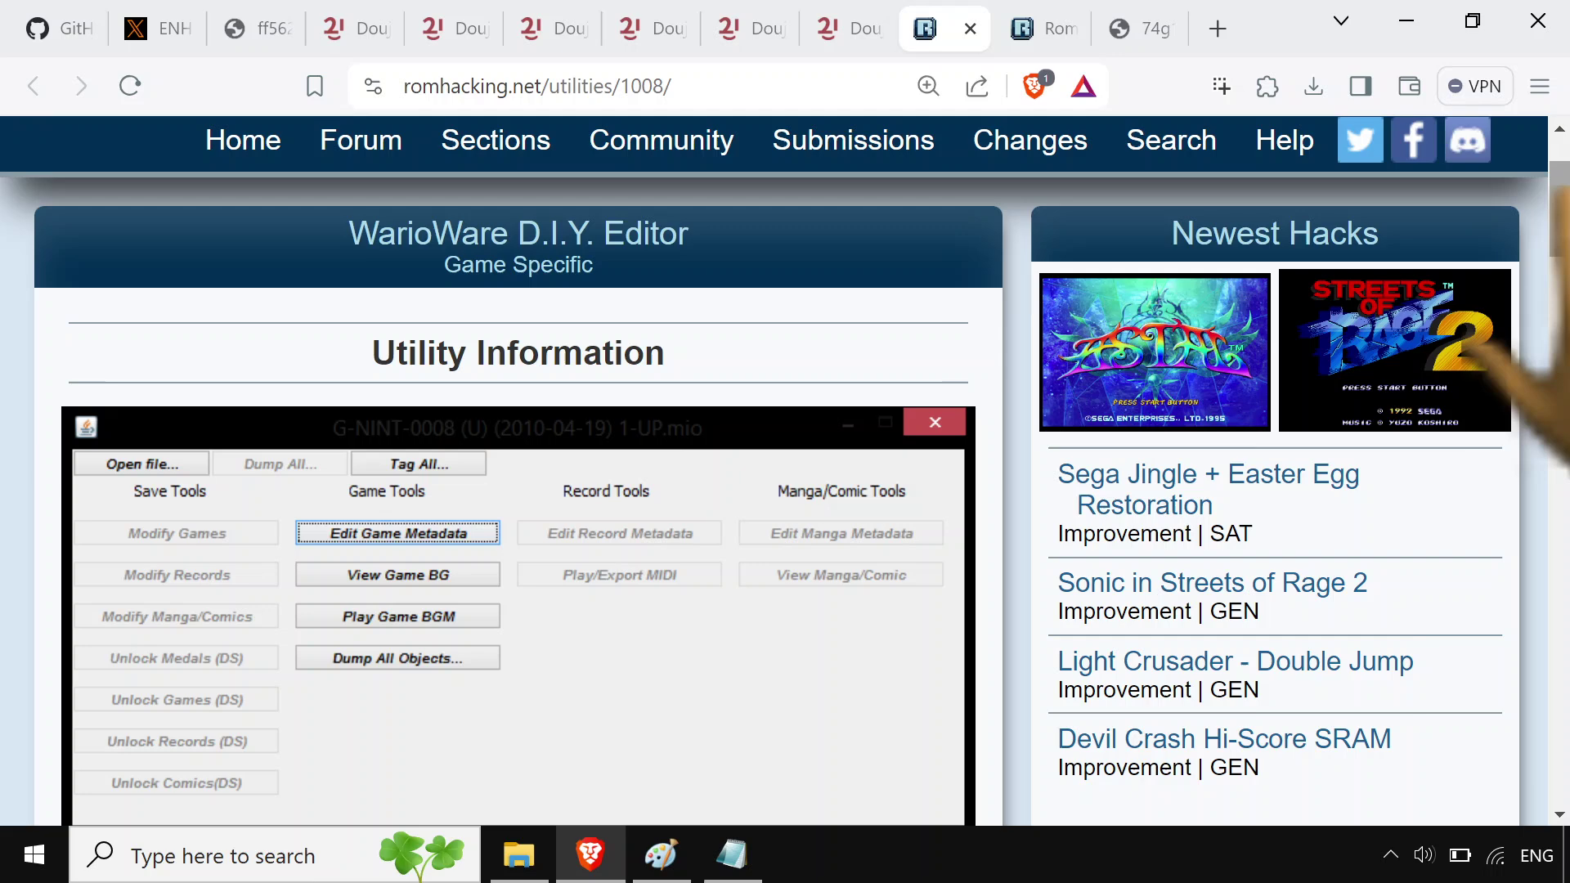
Scroll the Comics grid, open the Making up comic strip in the reader, then close it
{"action": "left_click", "coordinate": [637, 25]}
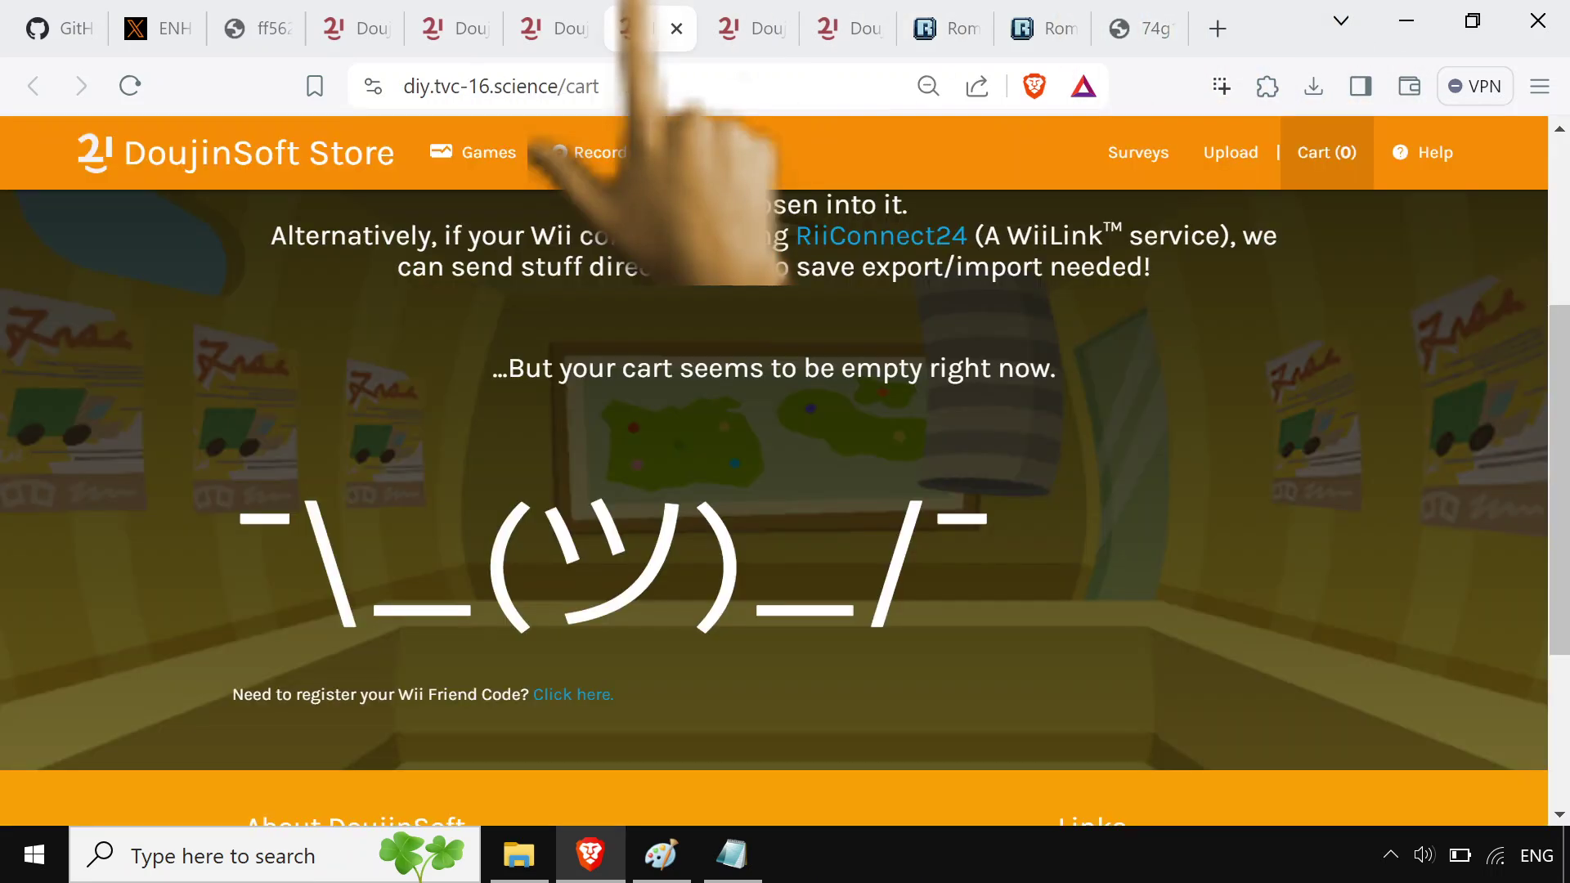
{"action": "left_click", "coordinate": [536, 25]}
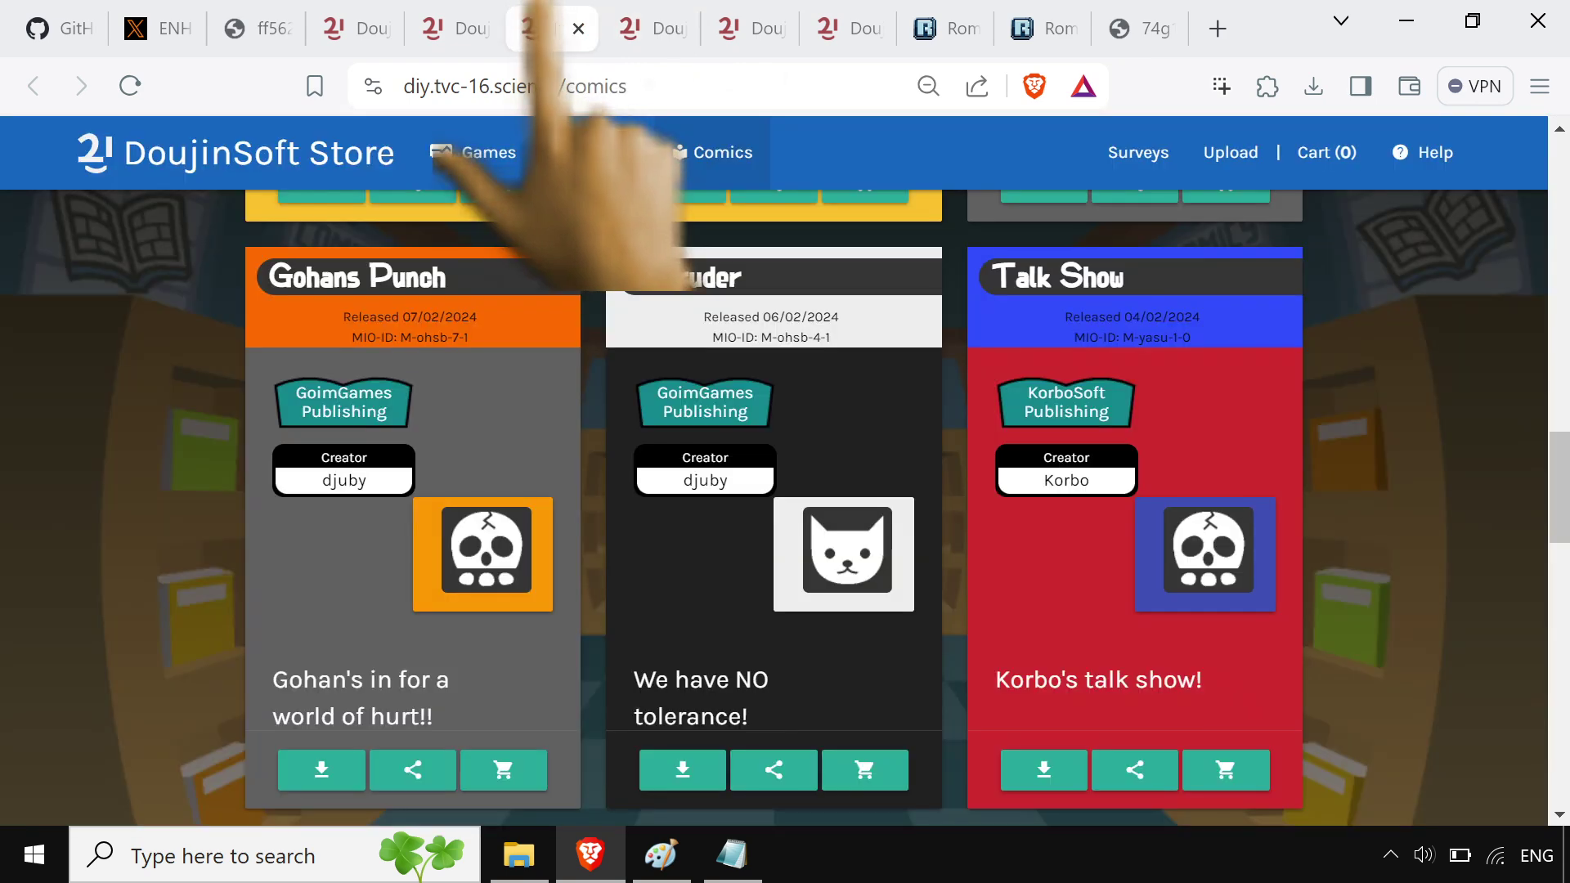
{"action": "scroll", "coordinate": [1513, 719], "scroll_direction": "down", "scroll_amount": 10}
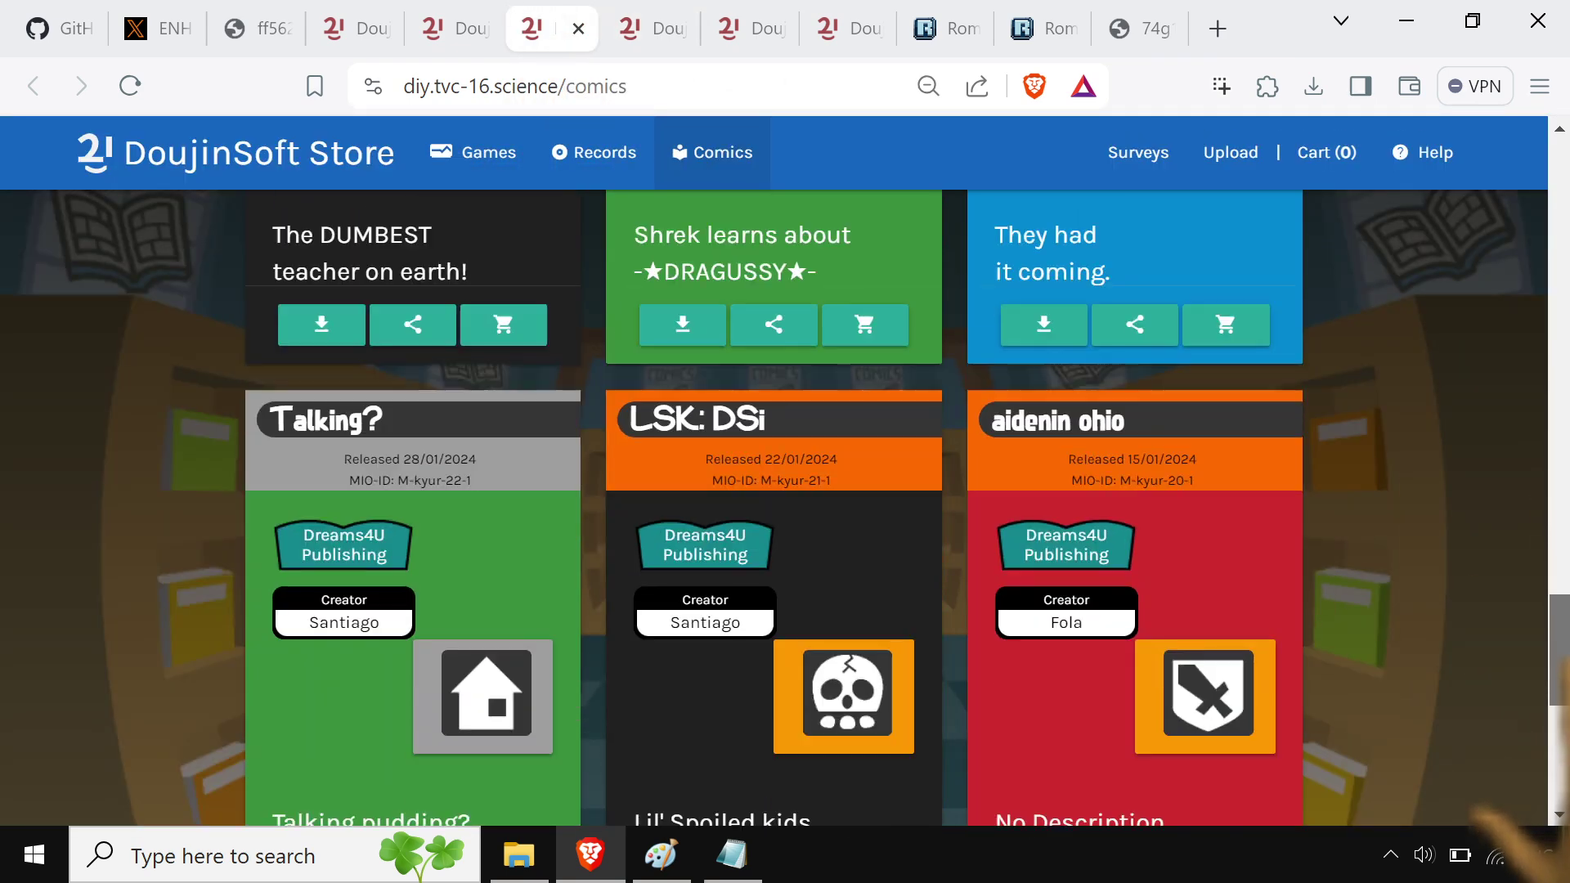
{"action": "scroll", "coordinate": [1513, 785], "scroll_direction": "down", "scroll_amount": 2}
{"action": "scroll", "coordinate": [1513, 785], "scroll_direction": "up", "scroll_amount": 6}
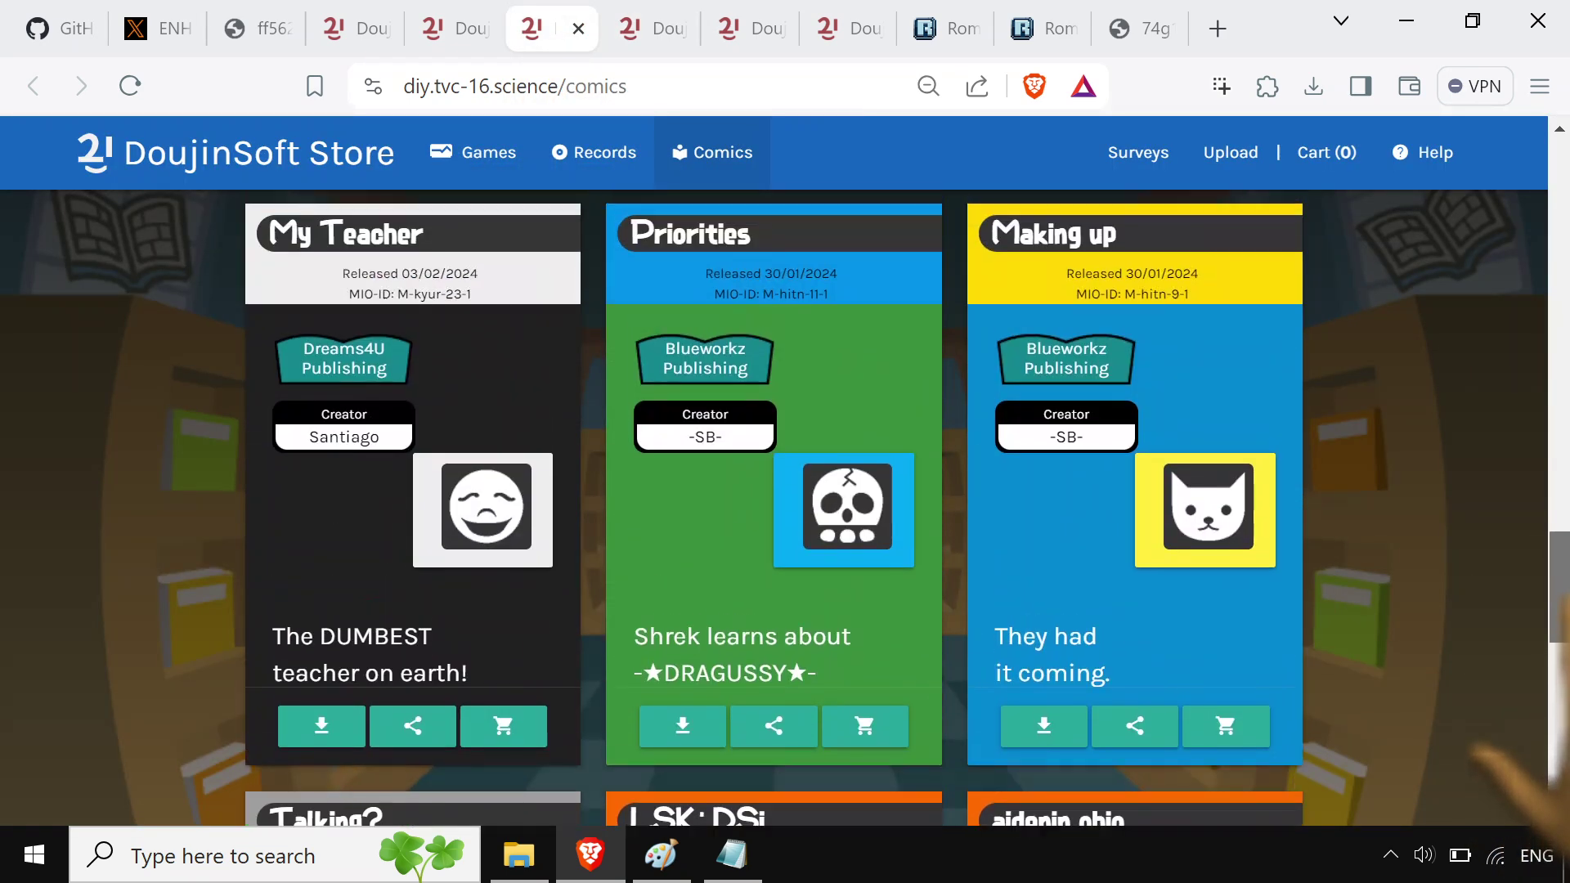
{"action": "scroll", "coordinate": [1513, 785], "scroll_direction": "up", "scroll_amount": 6}
{"action": "scroll", "coordinate": [1513, 785], "scroll_direction": "down", "scroll_amount": 4}
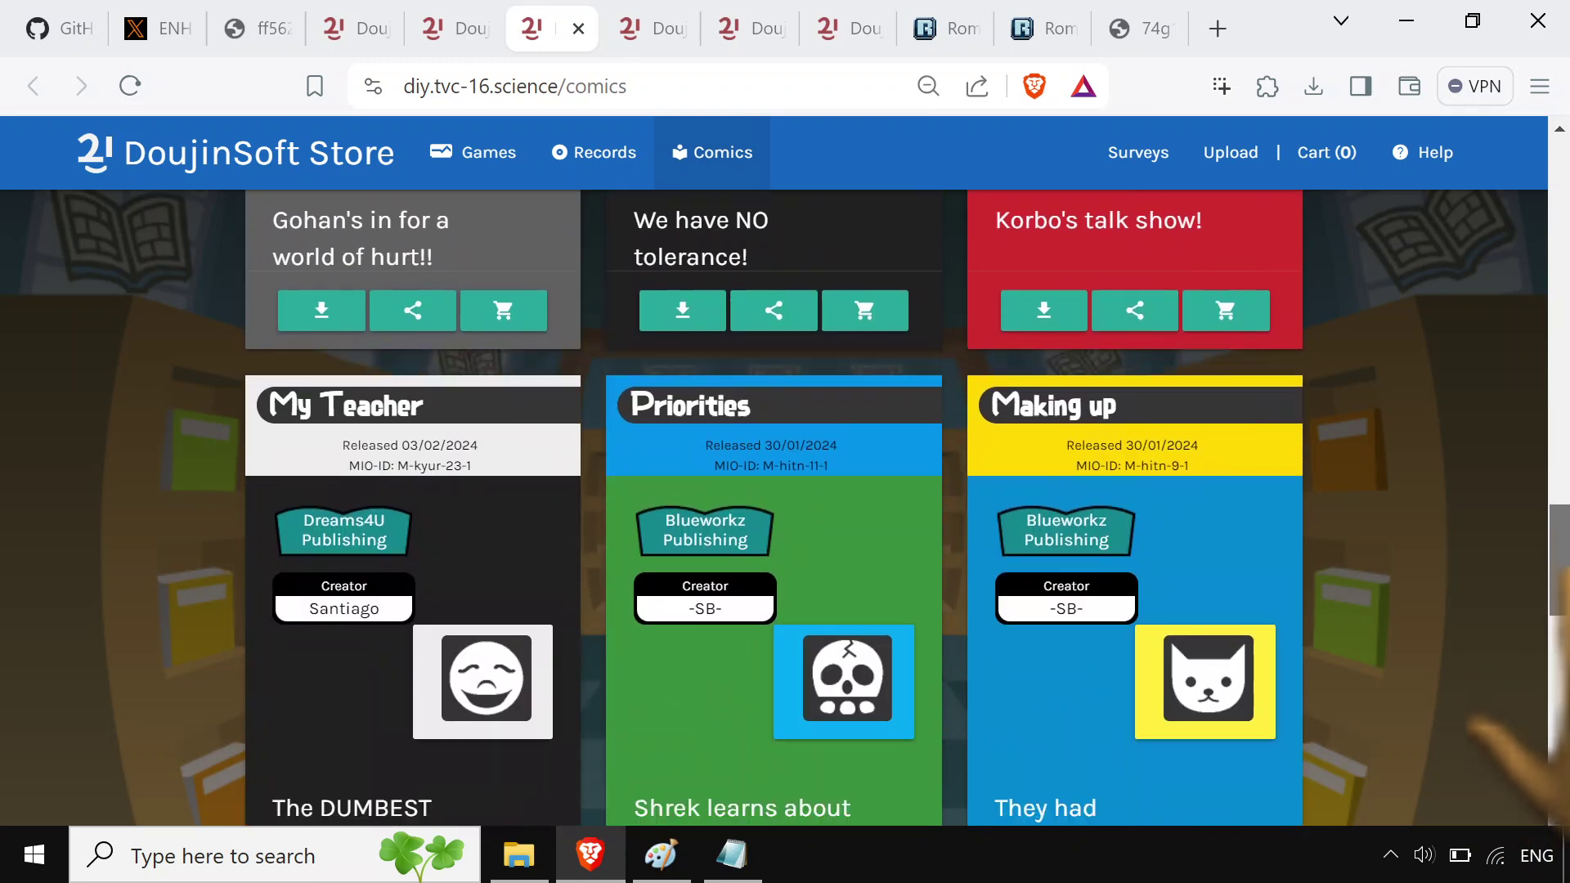
{"action": "scroll", "coordinate": [1513, 736], "scroll_direction": "down", "scroll_amount": 5}
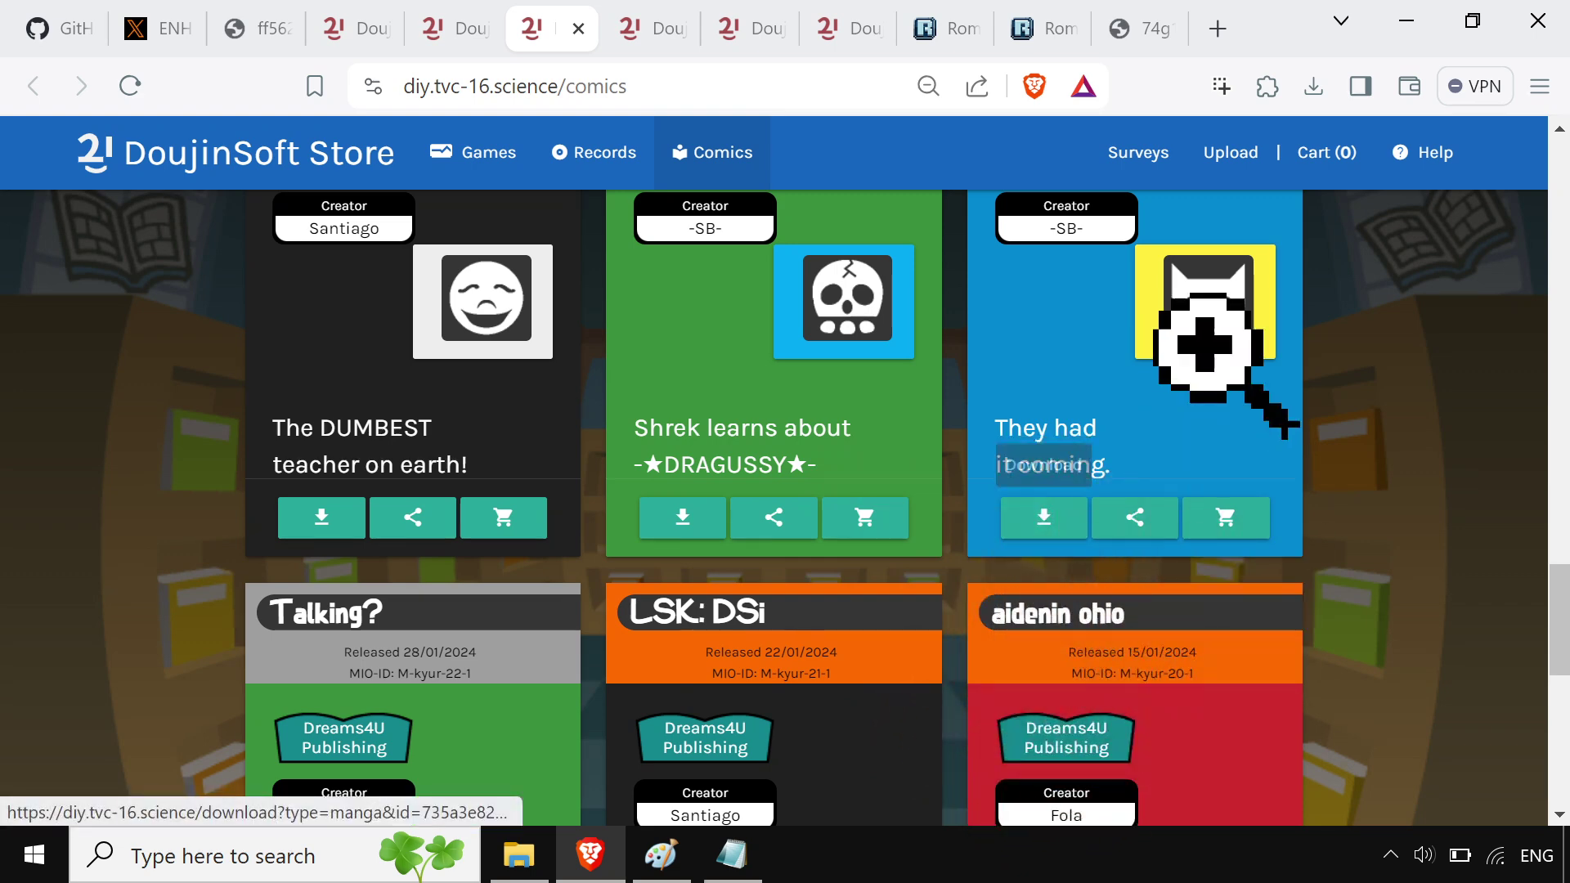
{"action": "left_click", "coordinate": [1219, 311]}
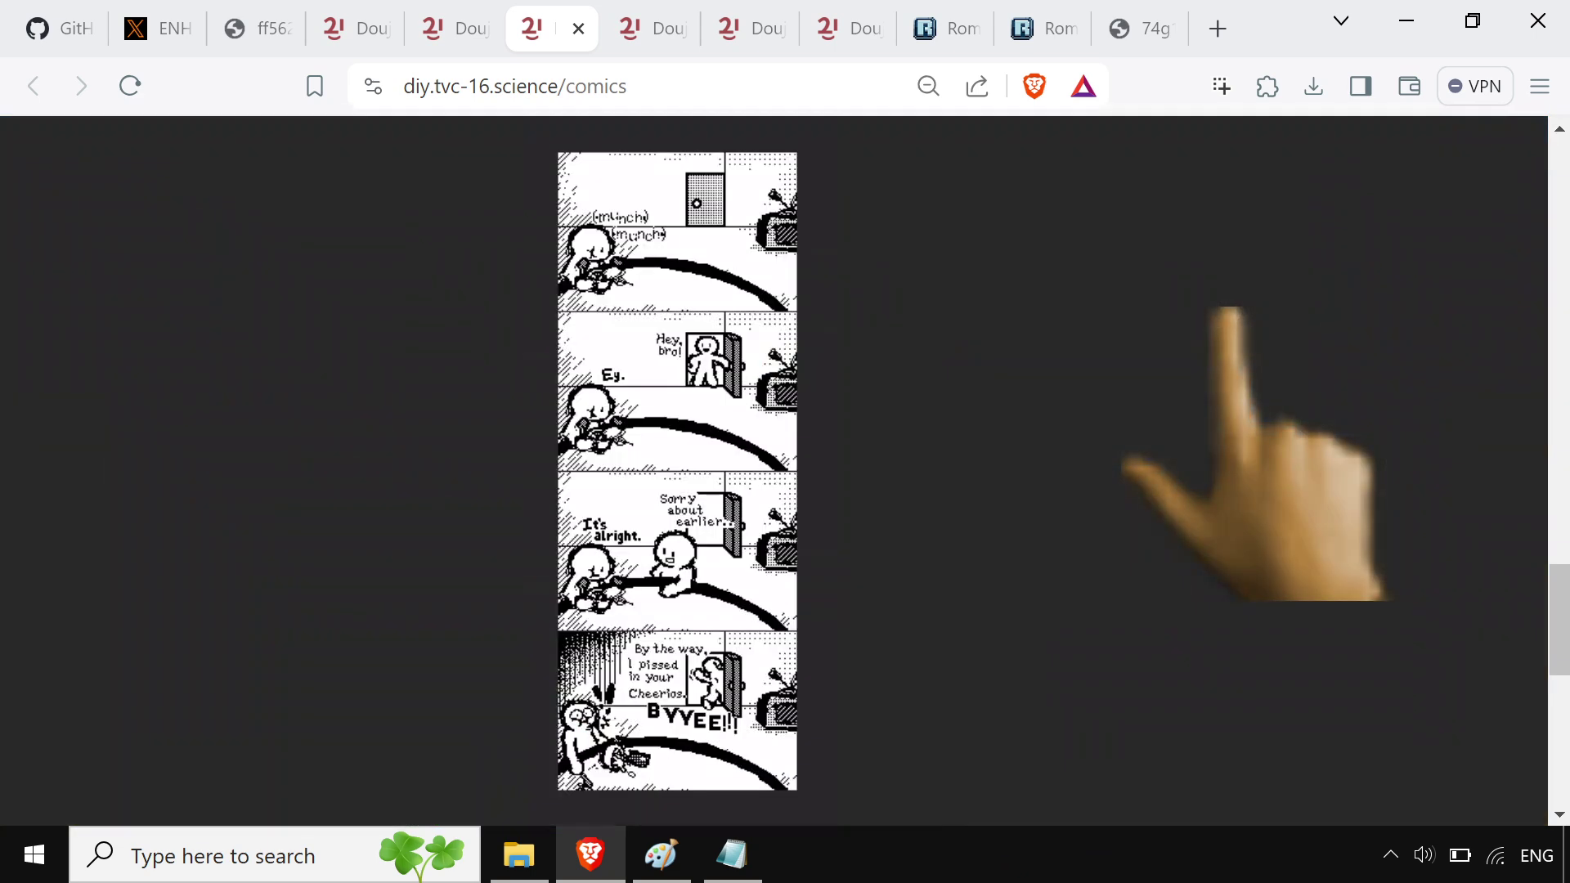
{"action": "left_click", "coordinate": [1153, 355]}
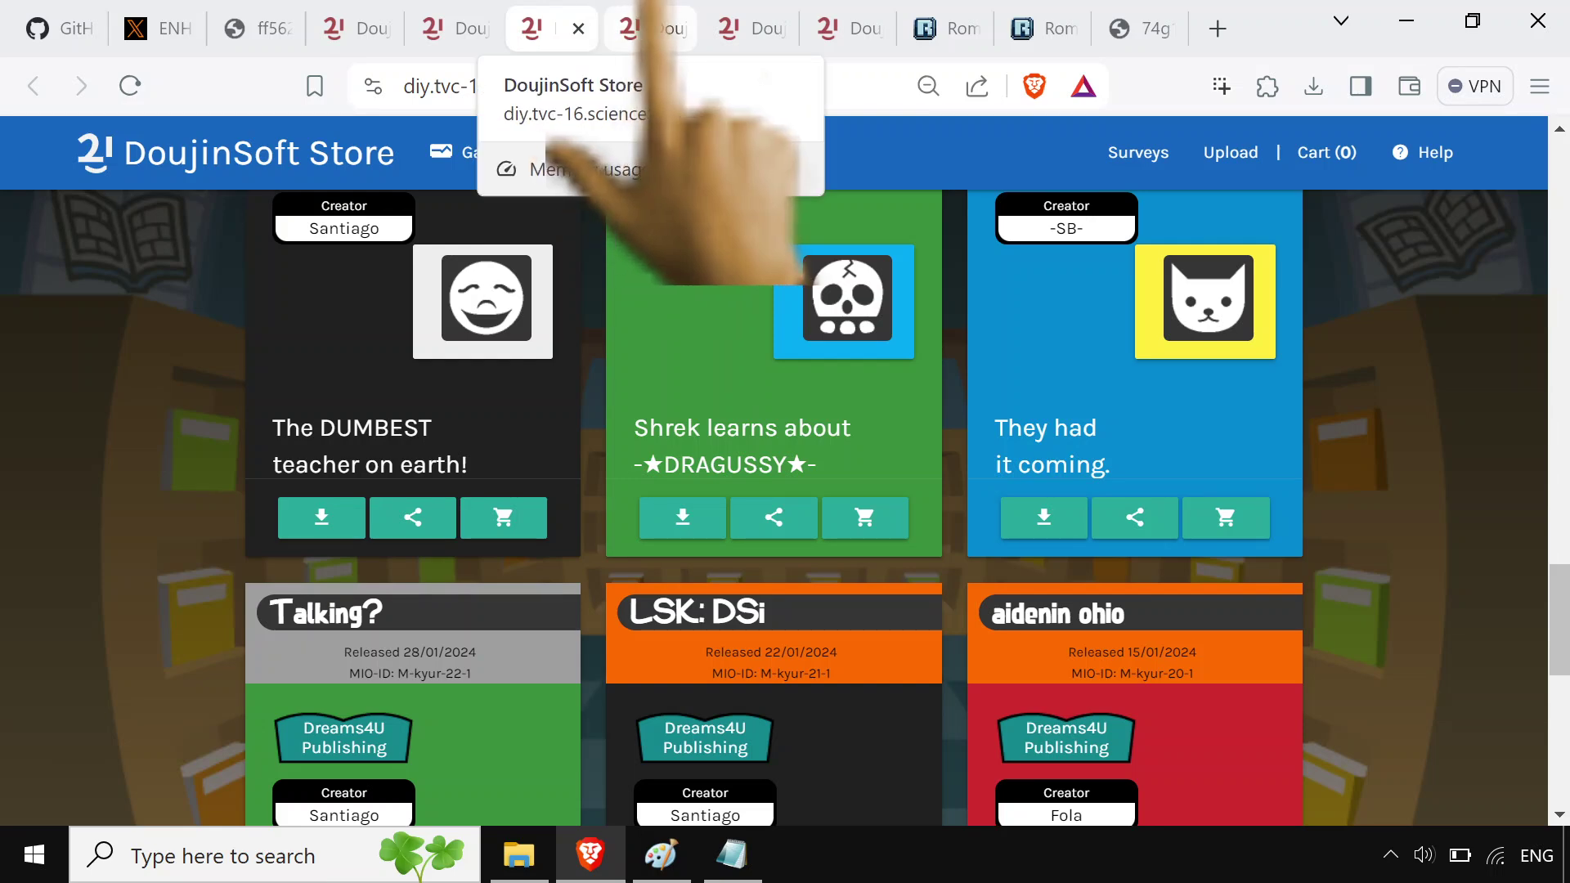
Cycle through the upload, imgflip, Editor and FAQ tabs, ending on the DoujinSoft Store home page
{"action": "left_click", "coordinate": [654, 28]}
{"action": "left_click", "coordinate": [748, 28]}
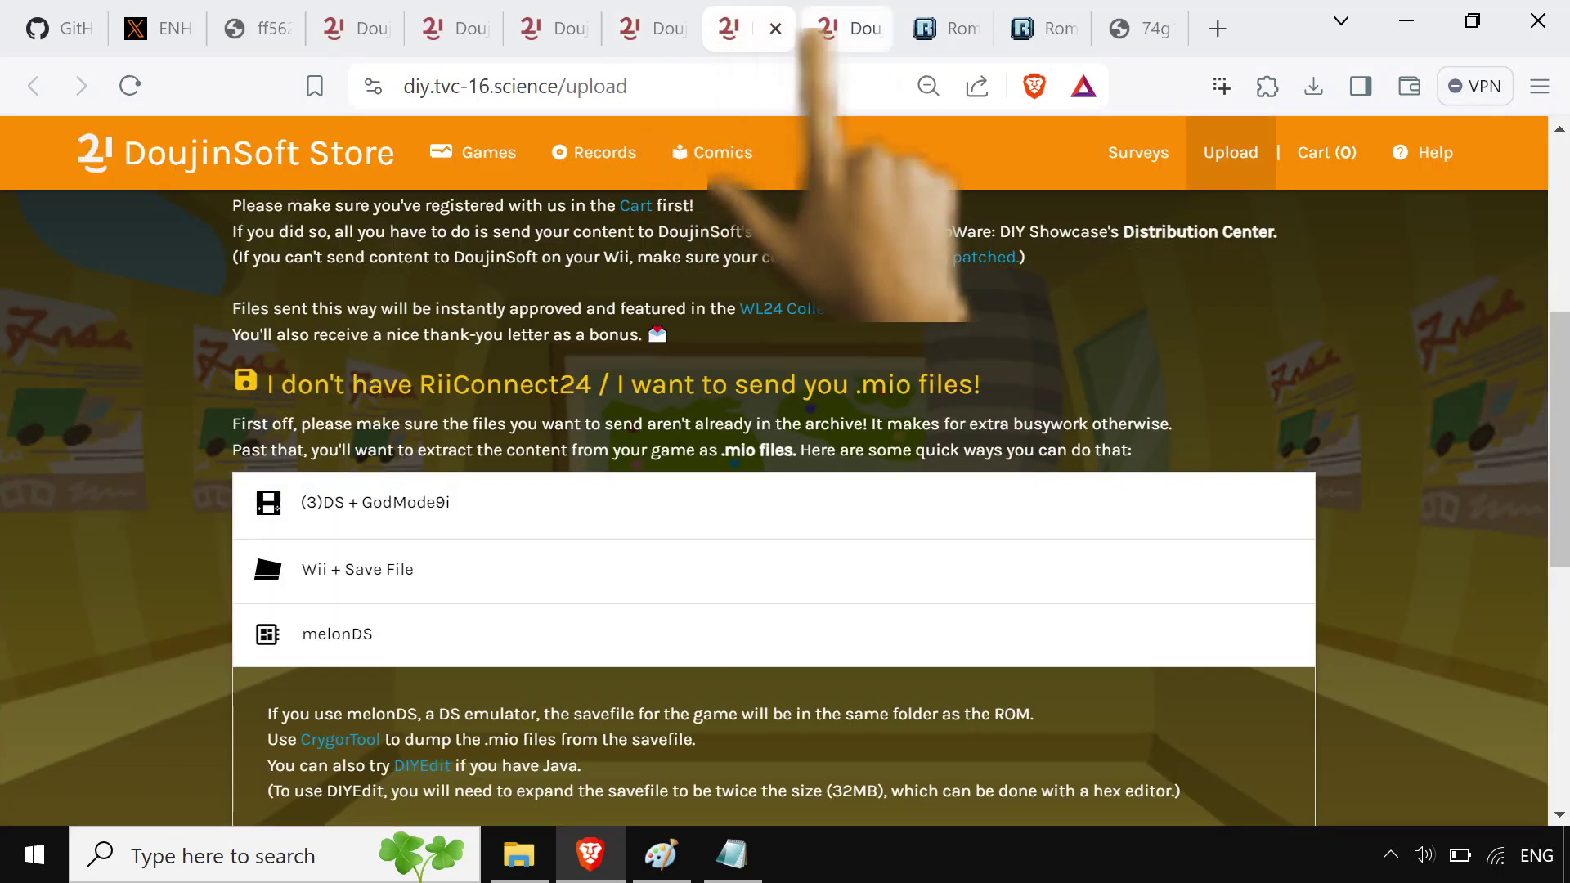
{"action": "scroll", "coordinate": [774, 506], "scroll_direction": "down", "scroll_amount": 2}
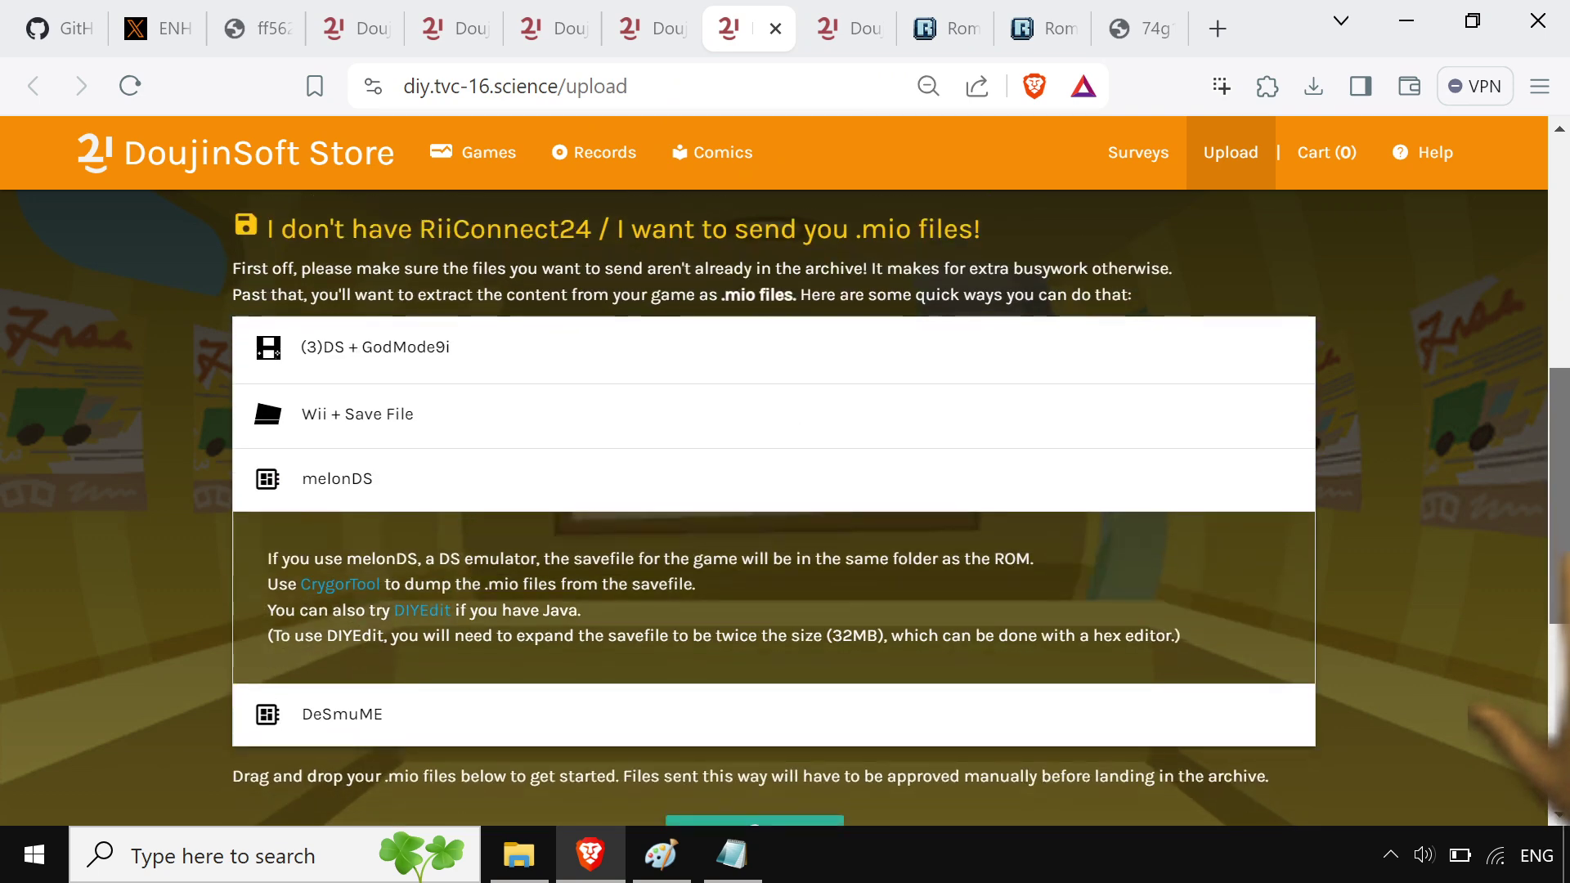
{"action": "scroll", "coordinate": [774, 507], "scroll_direction": "down", "scroll_amount": 1}
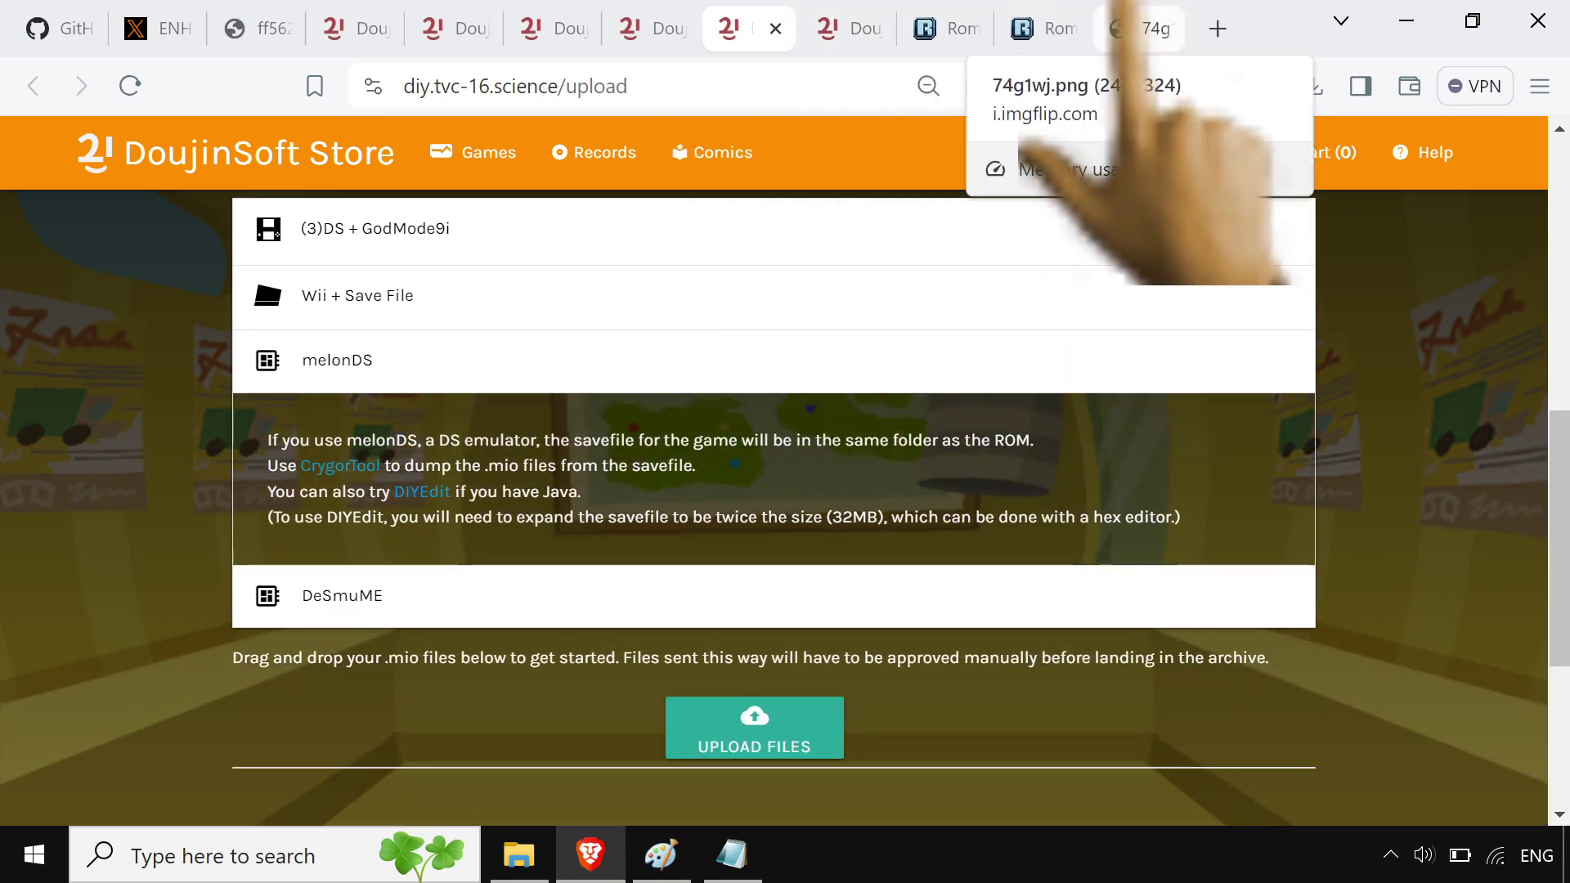
{"action": "left_click", "coordinate": [1132, 26]}
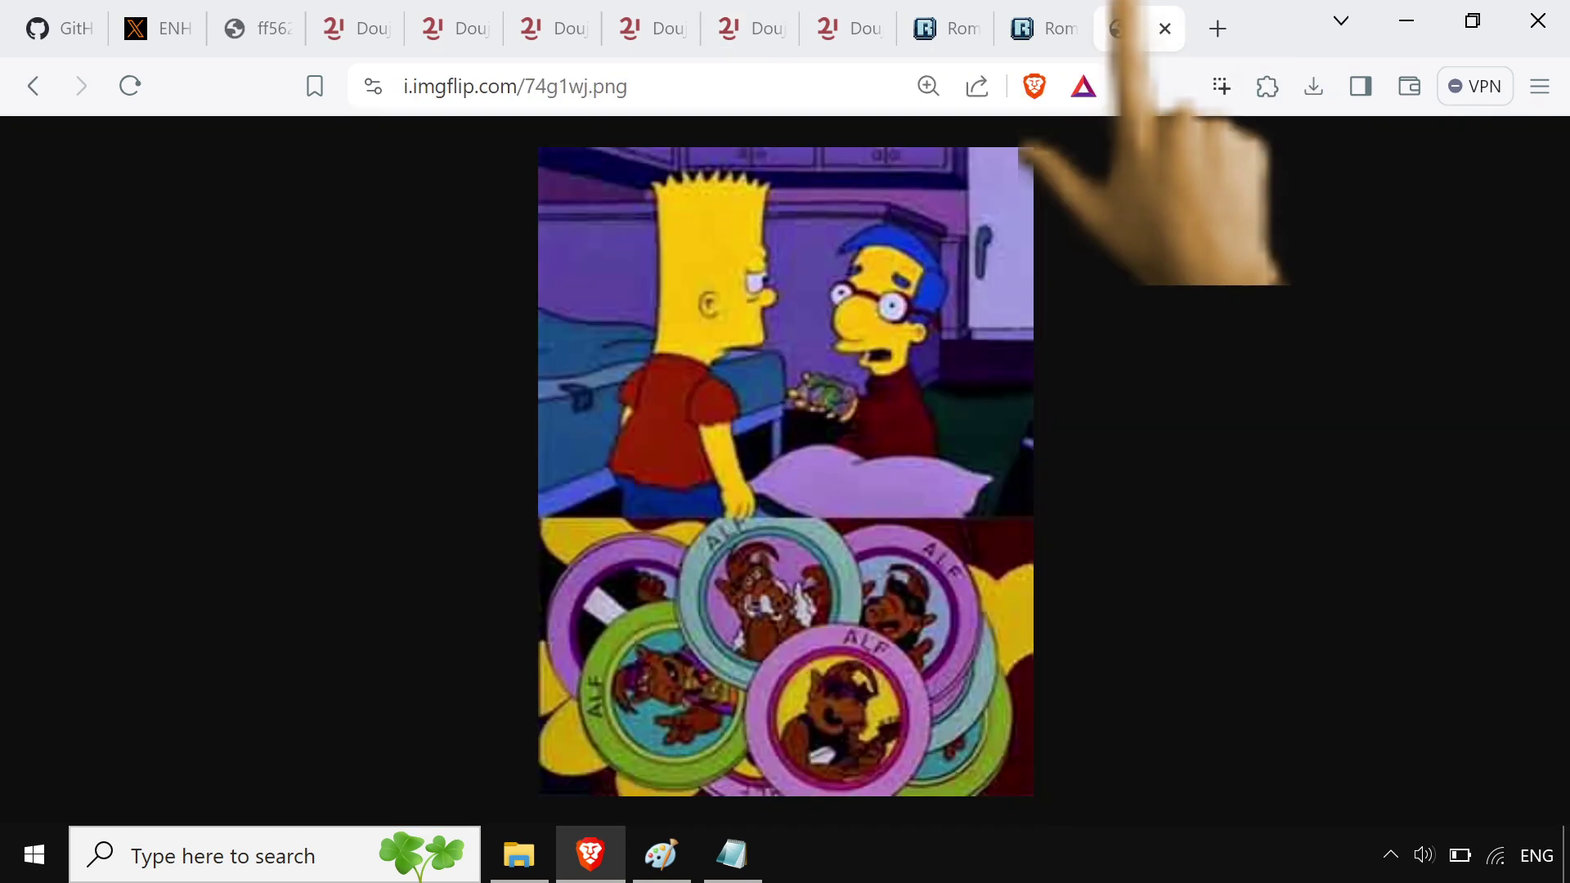
{"action": "left_click", "coordinate": [952, 29]}
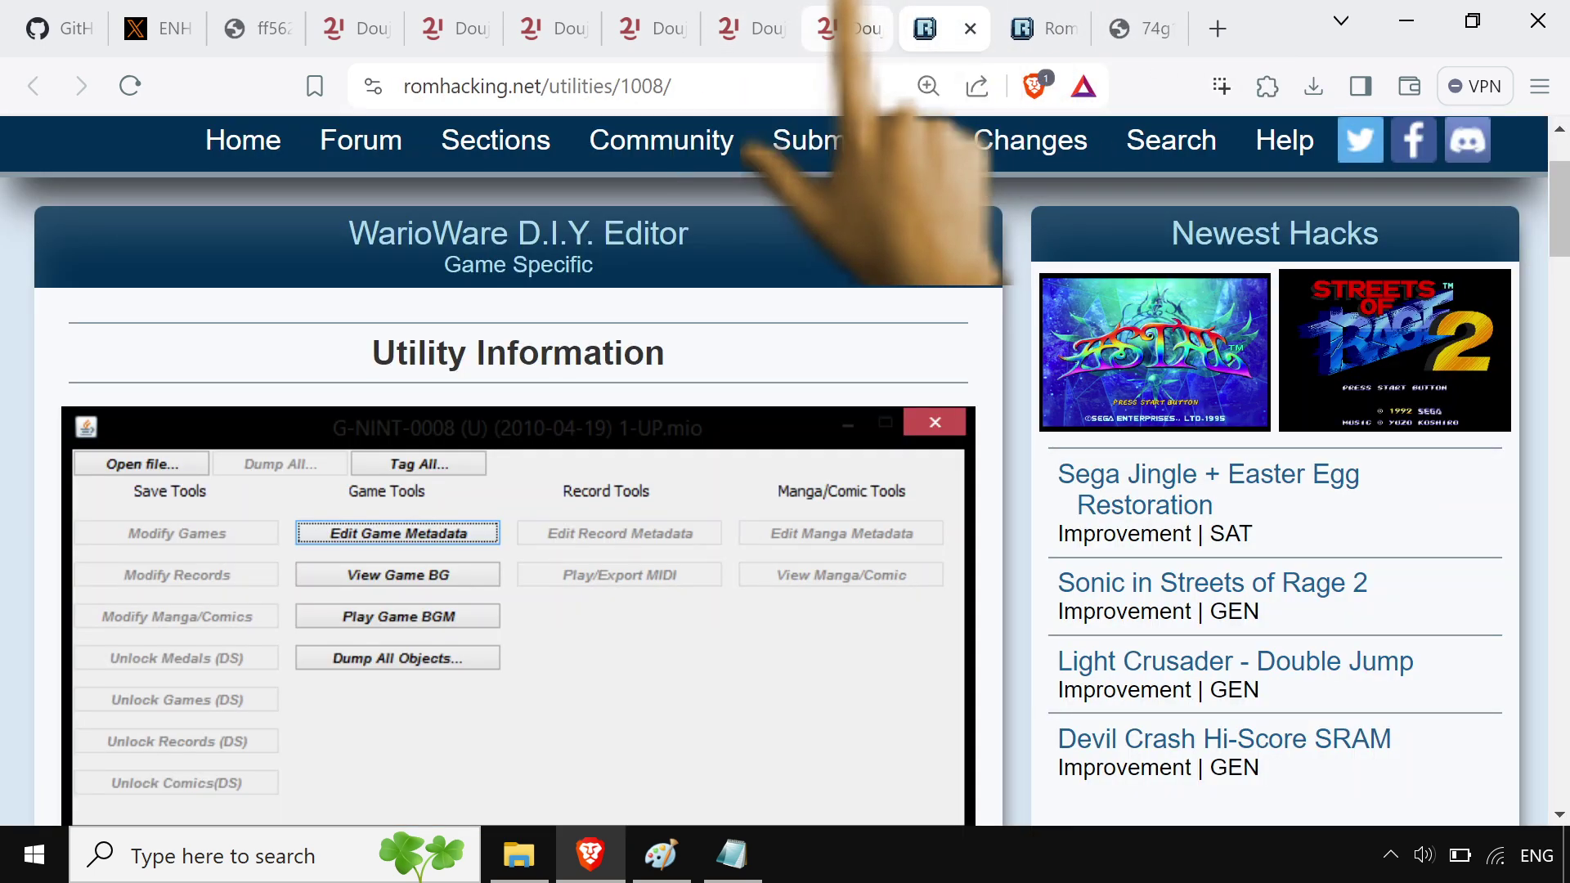
{"action": "left_click", "coordinate": [842, 25]}
{"action": "mouse_move", "coordinate": [664, 858]}
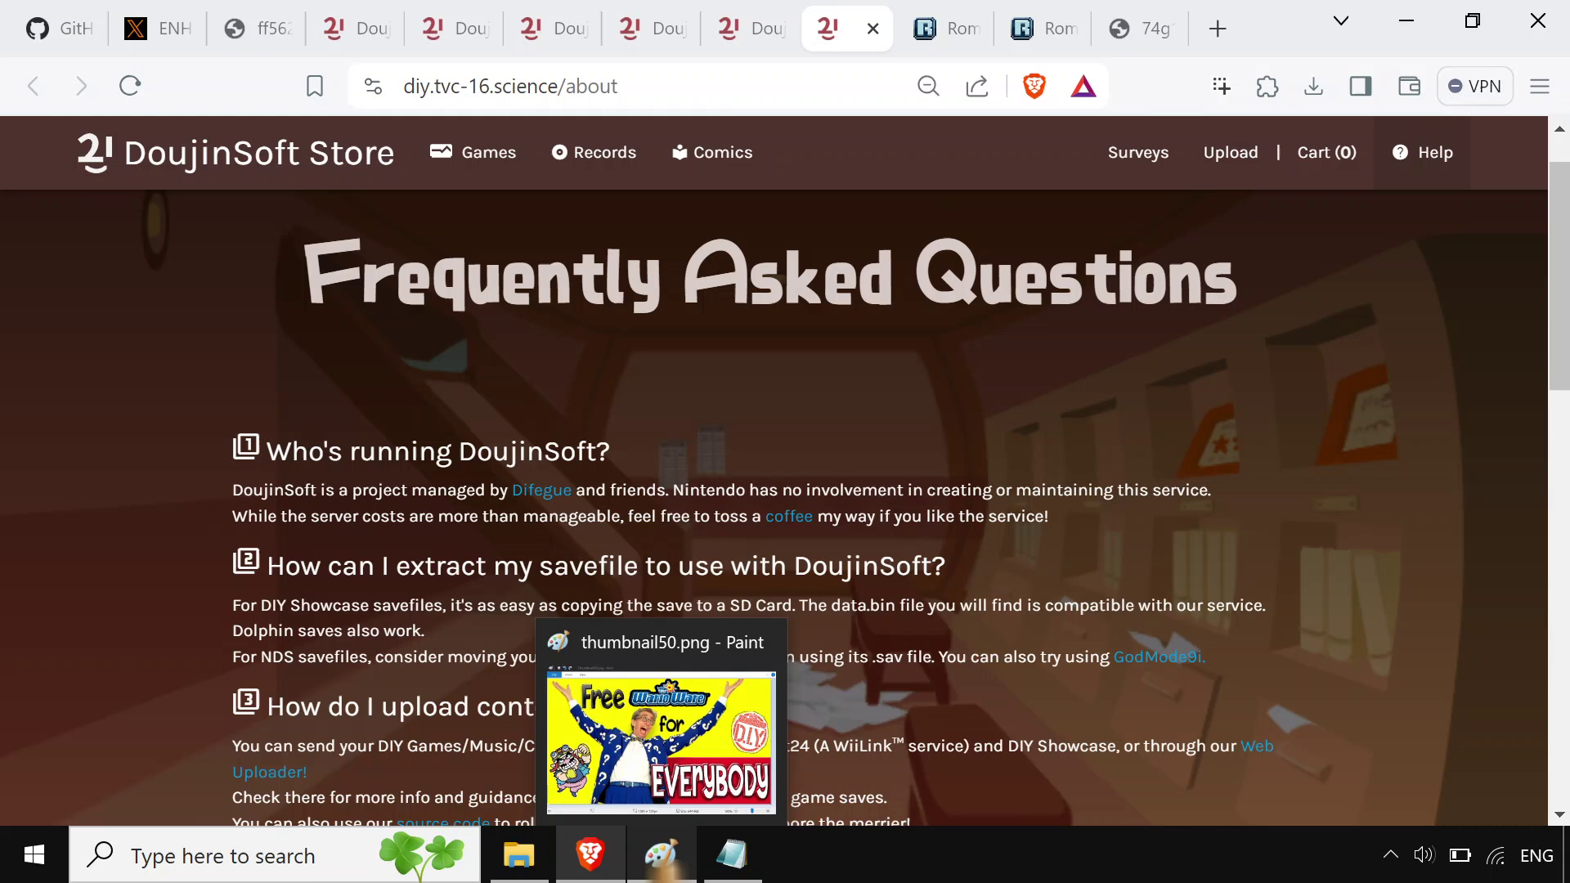
{"action": "left_click", "coordinate": [344, 29]}
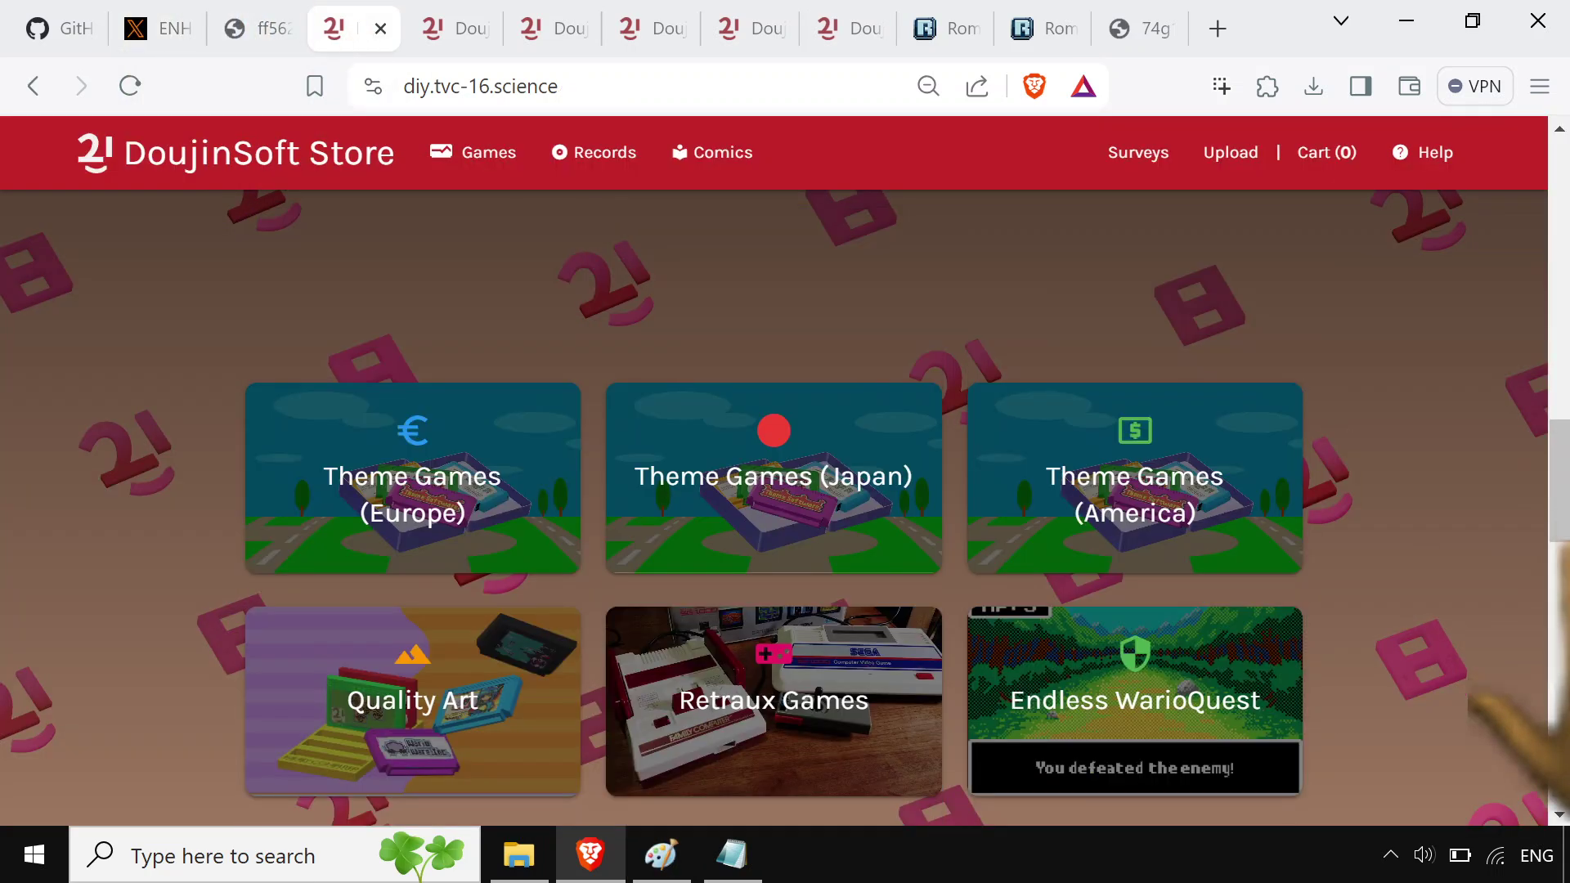
Open the Among Us collection and browse its games like Imposter!, AMOGUS car, Sus Digger and Big funni
{"action": "scroll", "coordinate": [1513, 703], "scroll_direction": "down", "scroll_amount": 5}
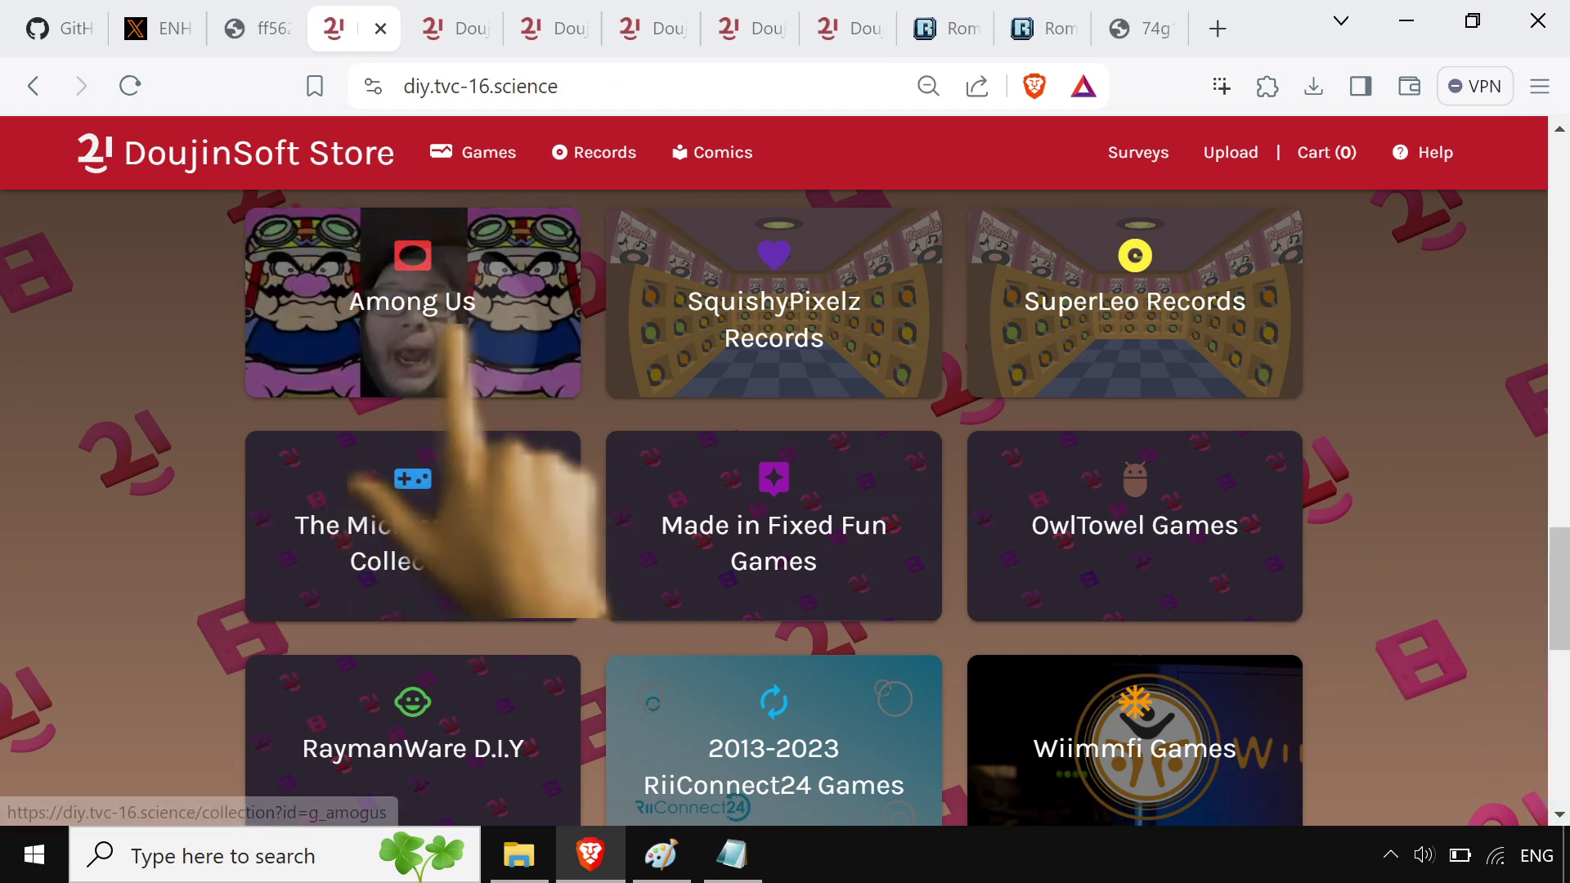
{"action": "left_click", "coordinate": [454, 327]}
{"action": "scroll", "coordinate": [1497, 765], "scroll_direction": "down", "scroll_amount": 7}
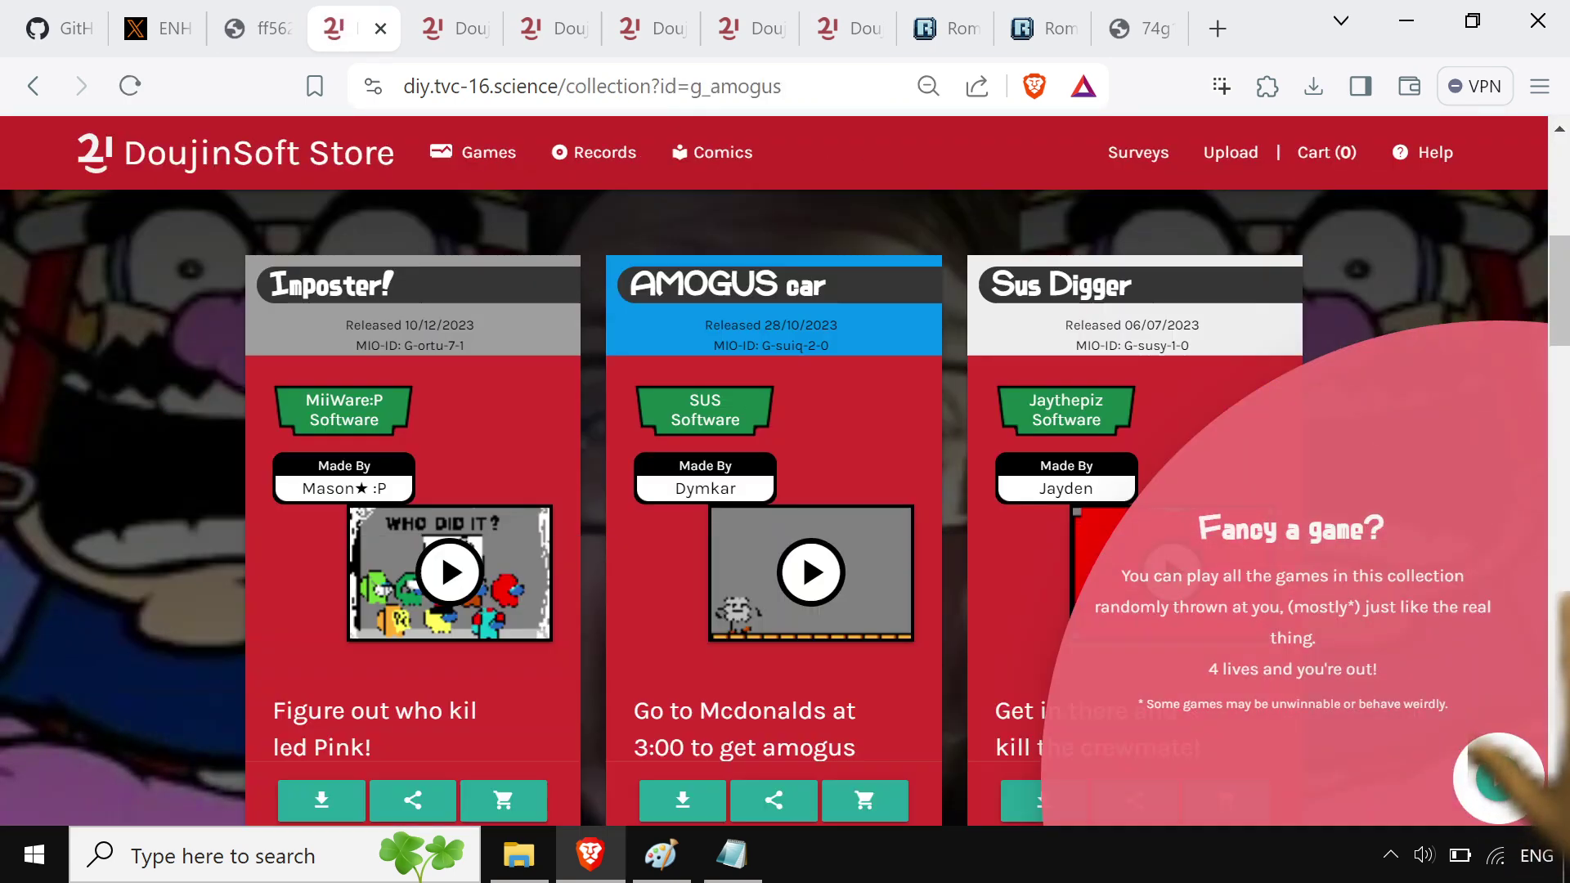
{"action": "scroll", "coordinate": [1501, 773], "scroll_direction": "down", "scroll_amount": 5}
{"action": "scroll", "coordinate": [1500, 773], "scroll_direction": "down", "scroll_amount": 5}
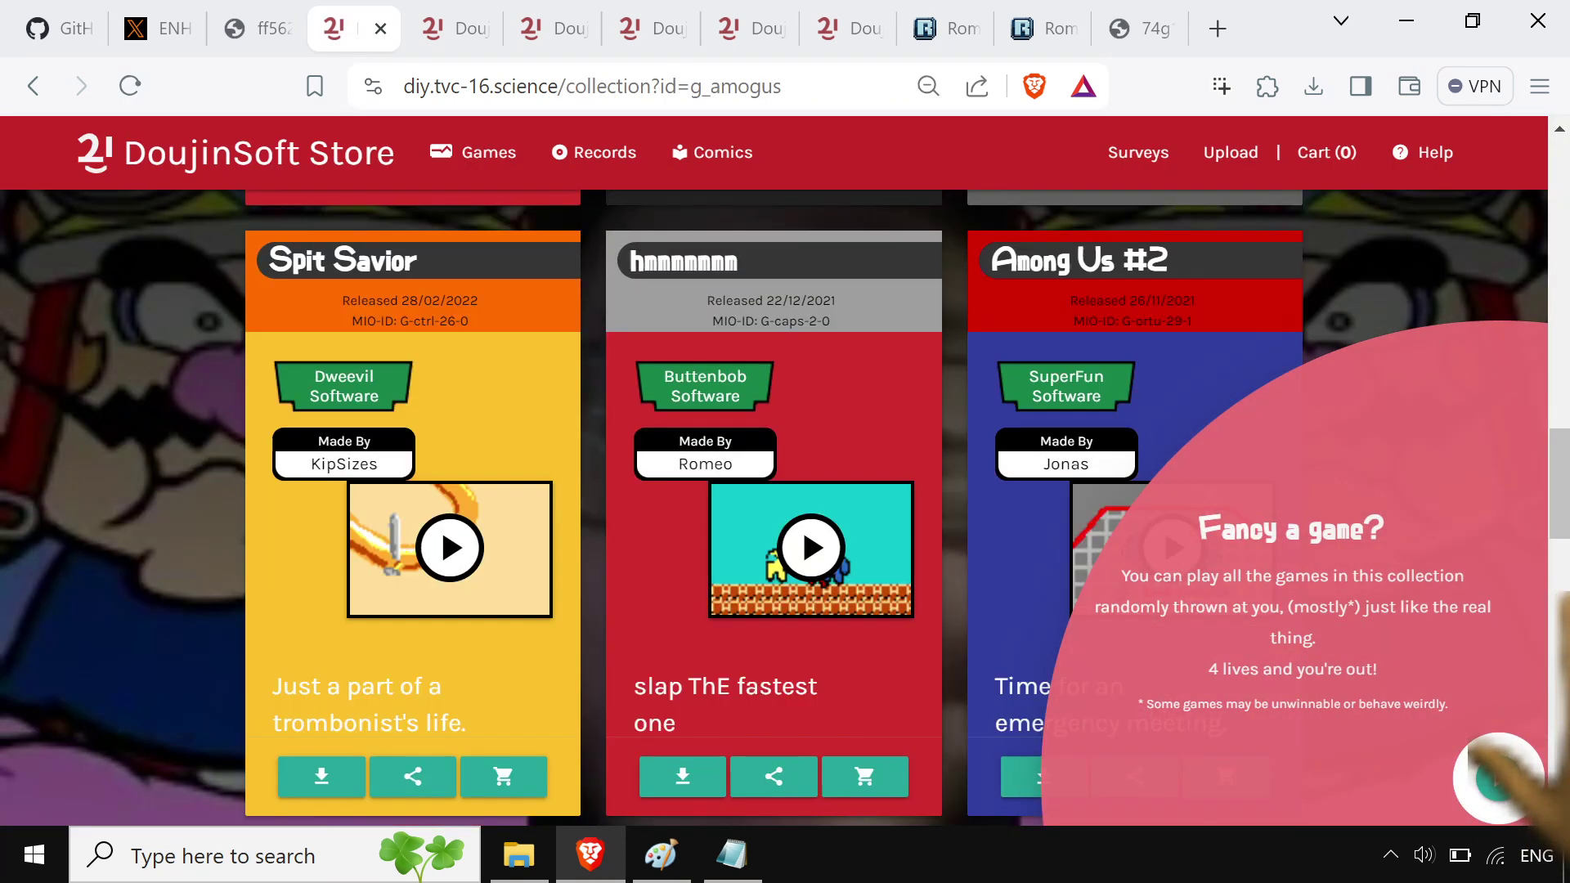
{"action": "scroll", "coordinate": [1505, 777], "scroll_direction": "down", "scroll_amount": 5}
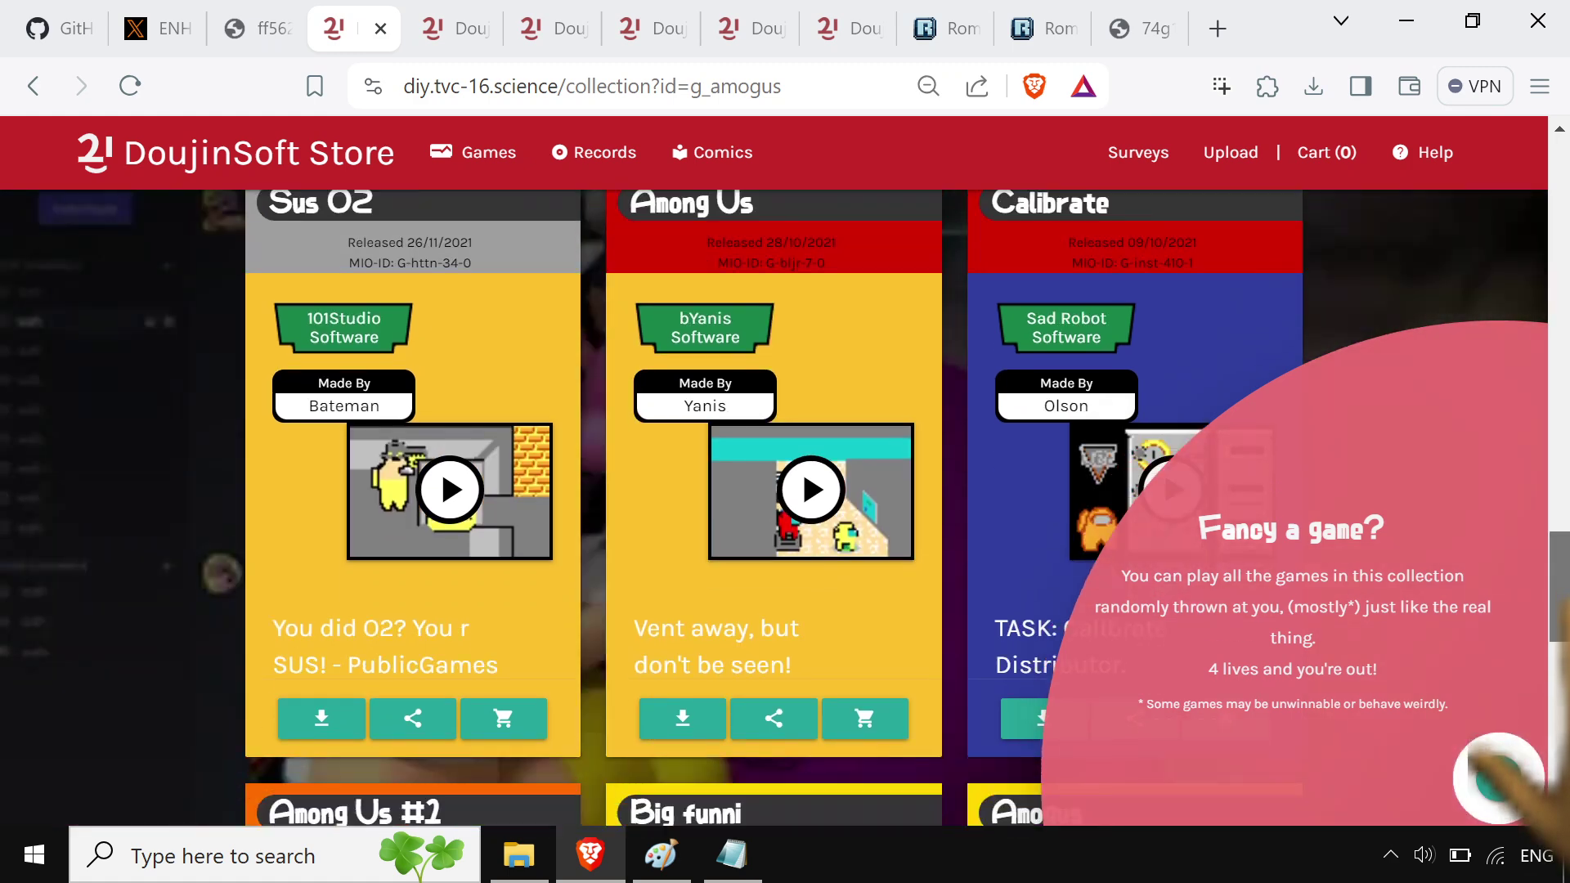
{"action": "scroll", "coordinate": [1505, 773], "scroll_direction": "down", "scroll_amount": 3}
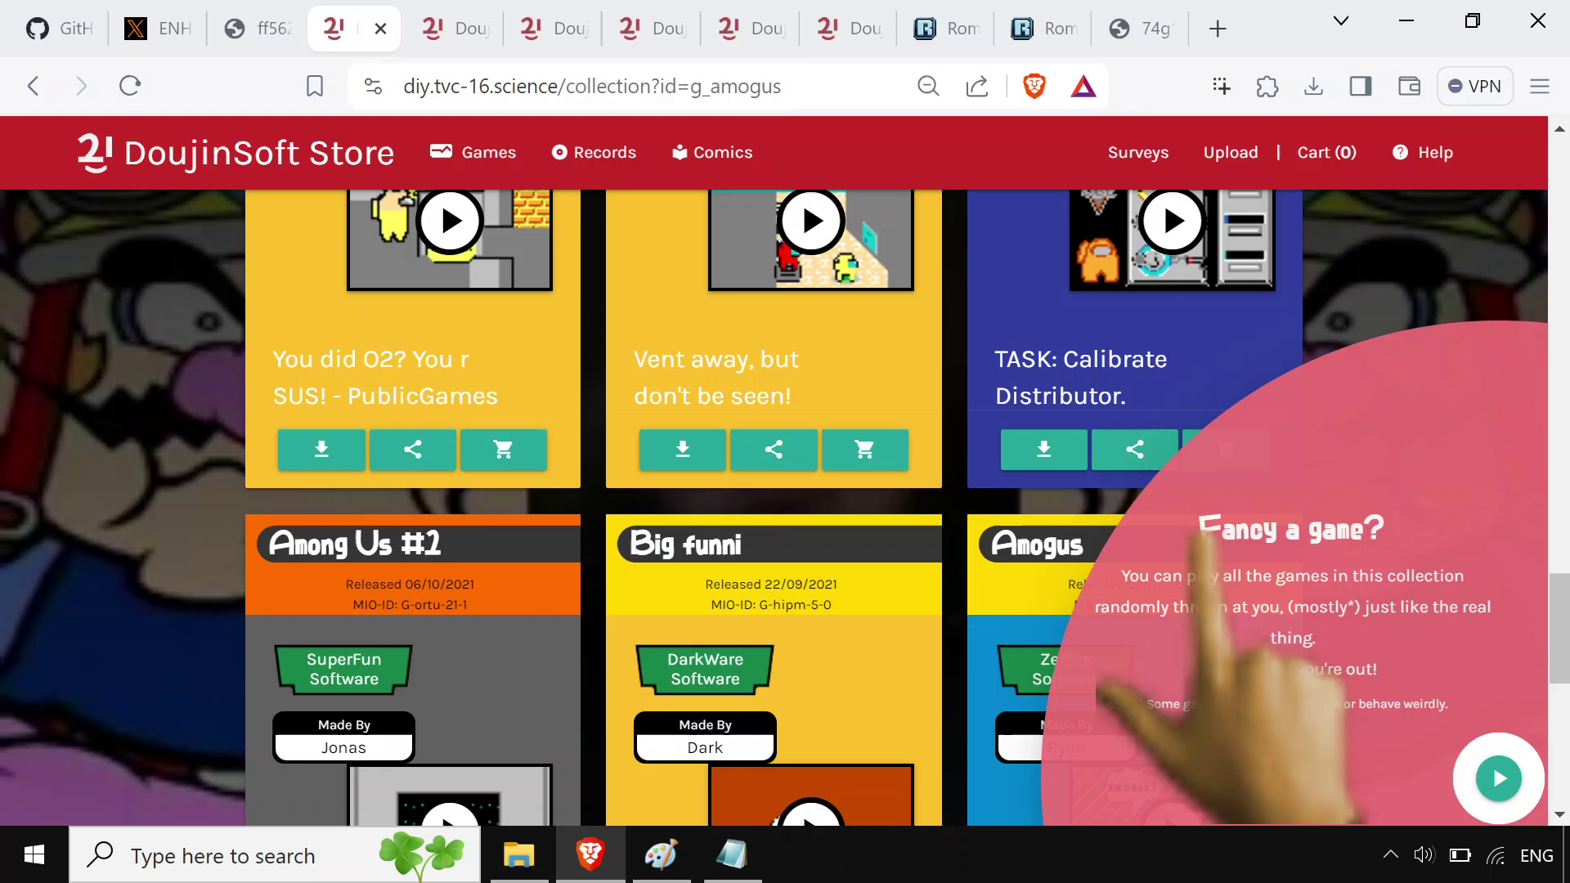
Start a random run of the collection and play Imposter by hitting question blocks to reveal the fake
{"action": "left_click", "coordinate": [1499, 778]}
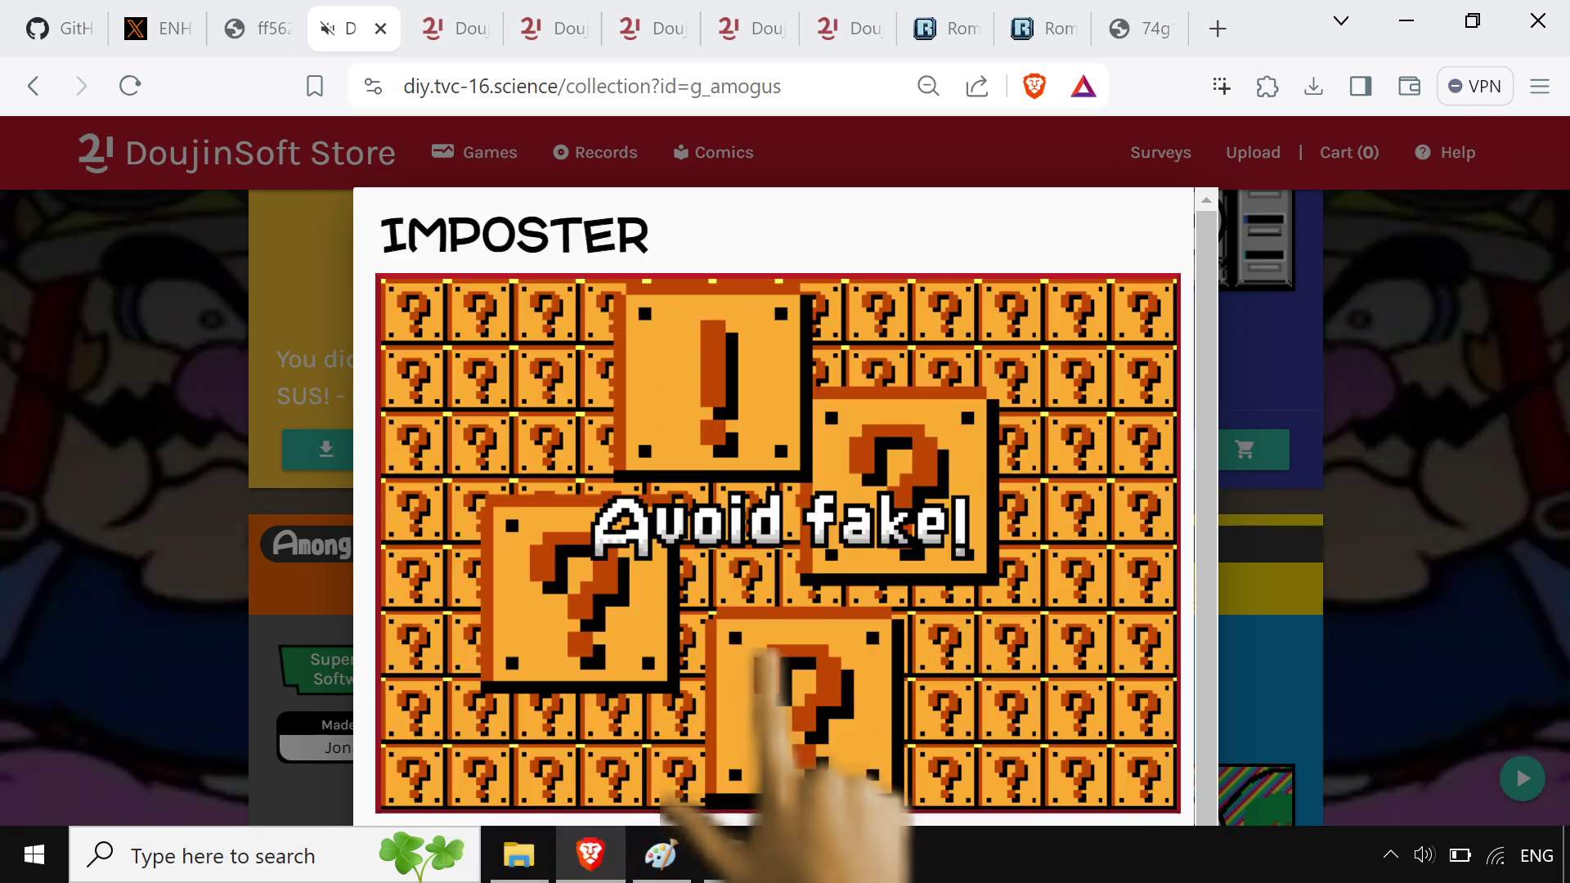
{"action": "left_click", "coordinate": [773, 655]}
{"action": "left_click", "coordinate": [589, 589]}
{"action": "left_click", "coordinate": [720, 392]}
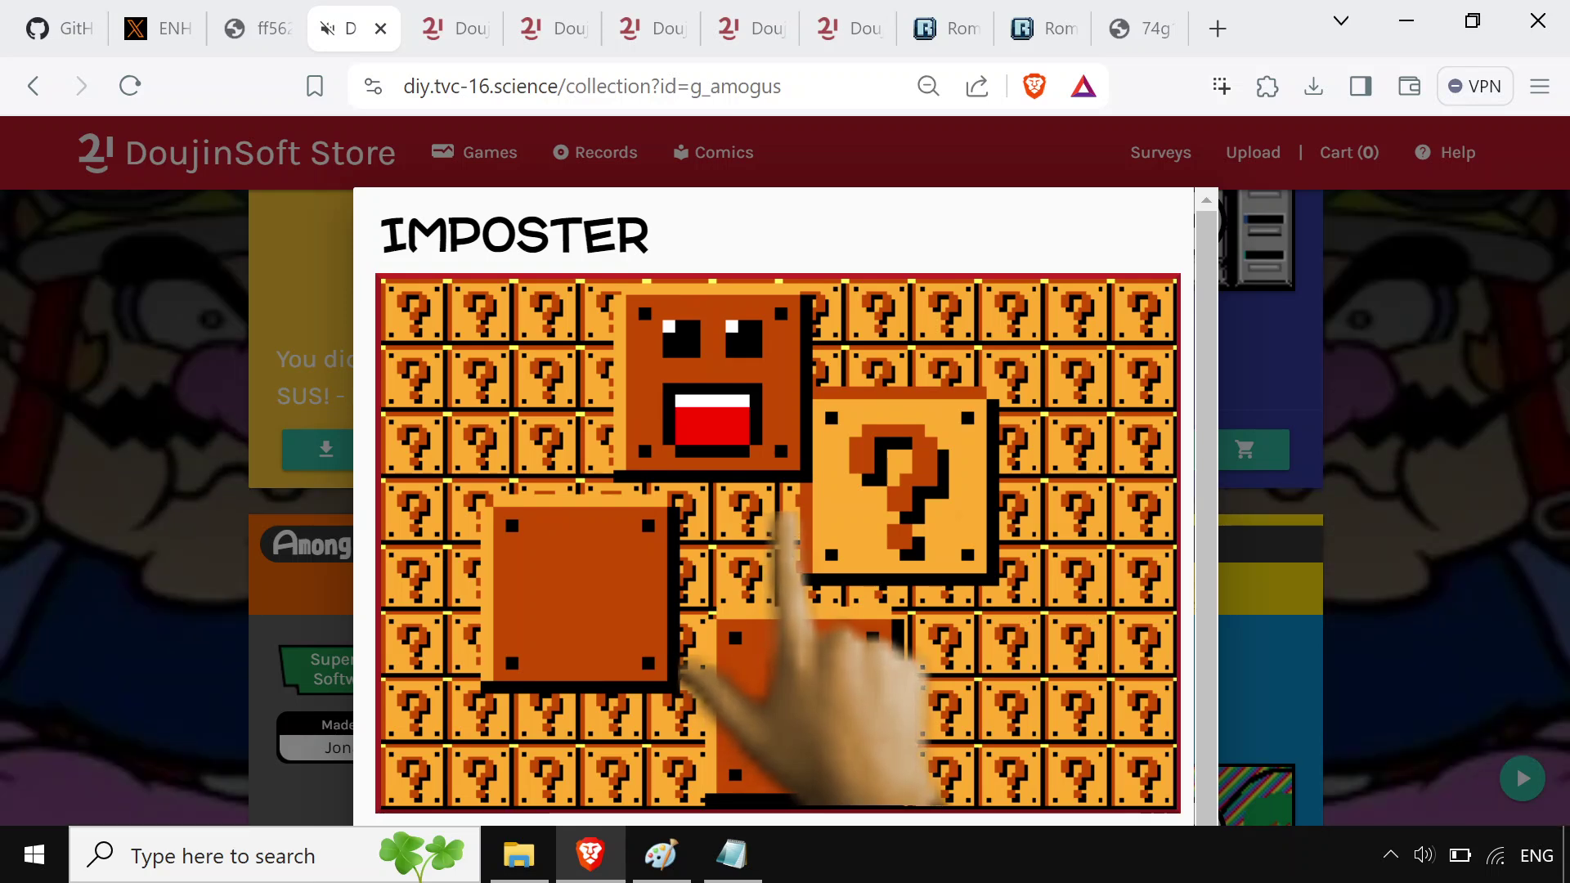
Slice the sushi roll twice in the Sushi microgame, then close the Micro-Player
{"action": "scroll", "coordinate": [1210, 621], "scroll_direction": "down", "scroll_amount": 1}
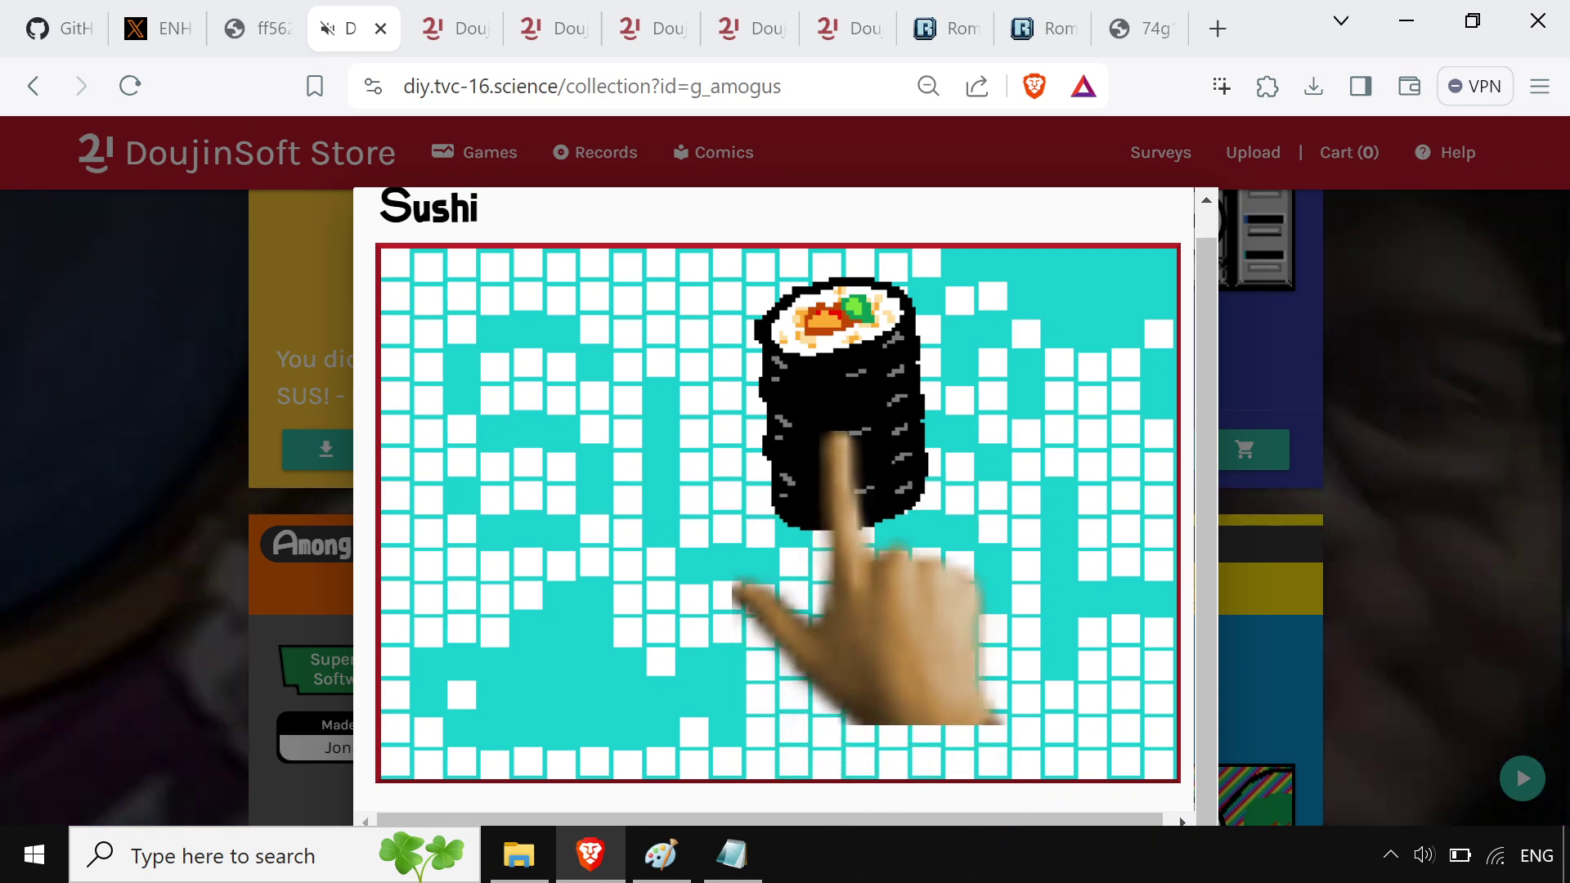
{"action": "left_click", "coordinate": [842, 442]}
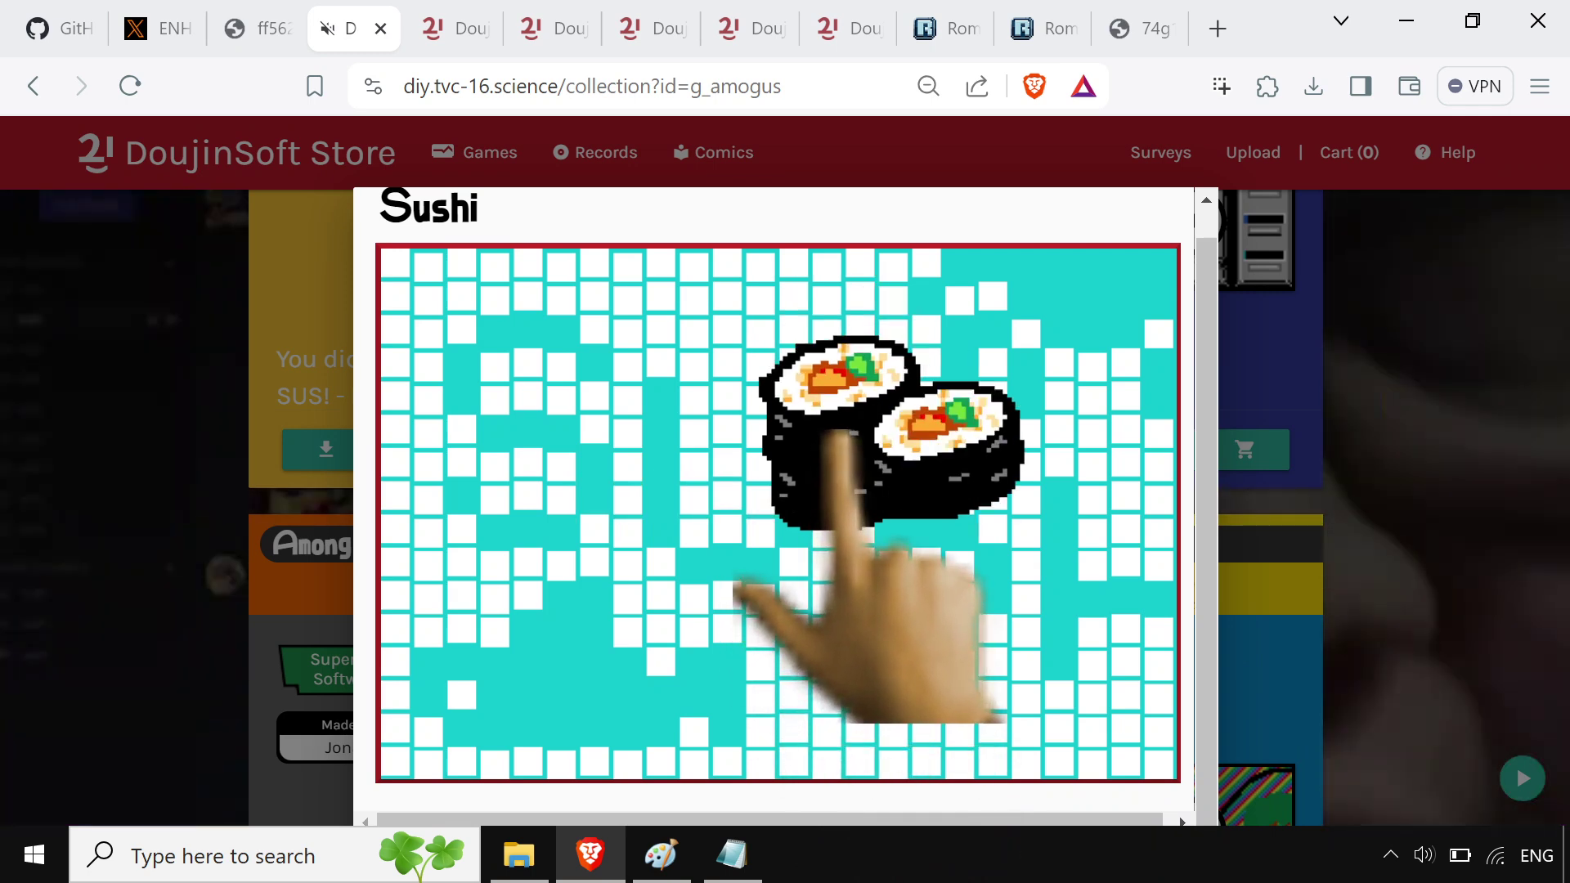
{"action": "left_click", "coordinate": [855, 442]}
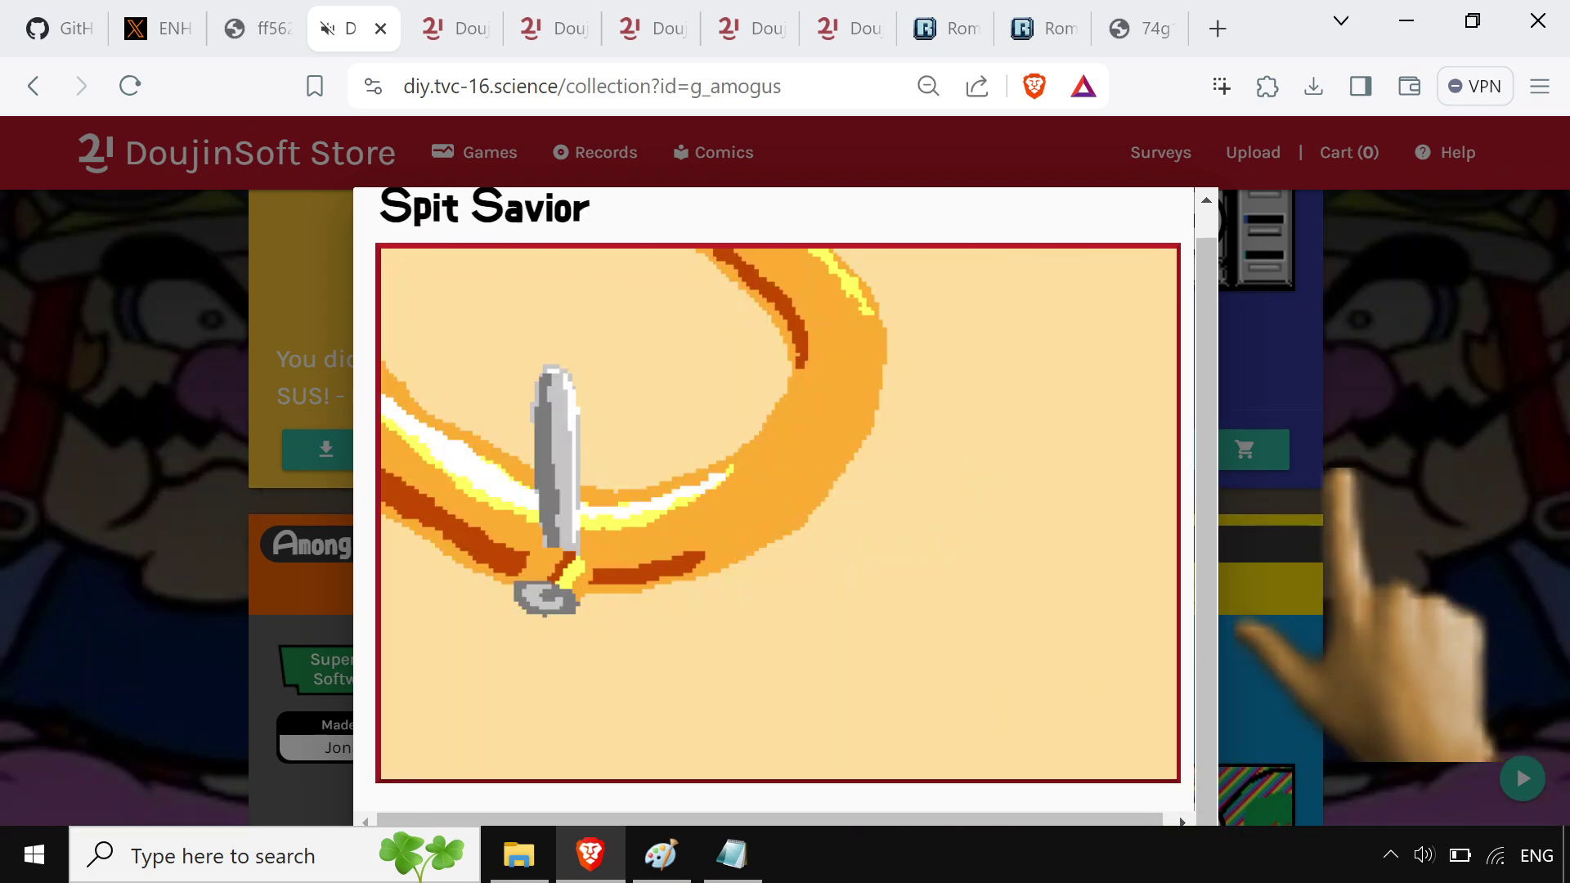
{"action": "key", "text": "Escape"}
Switch to the DoujinSoft FAQ page and read through its questions and answers
{"action": "scroll", "coordinate": [773, 507], "scroll_direction": "up", "scroll_amount": 15}
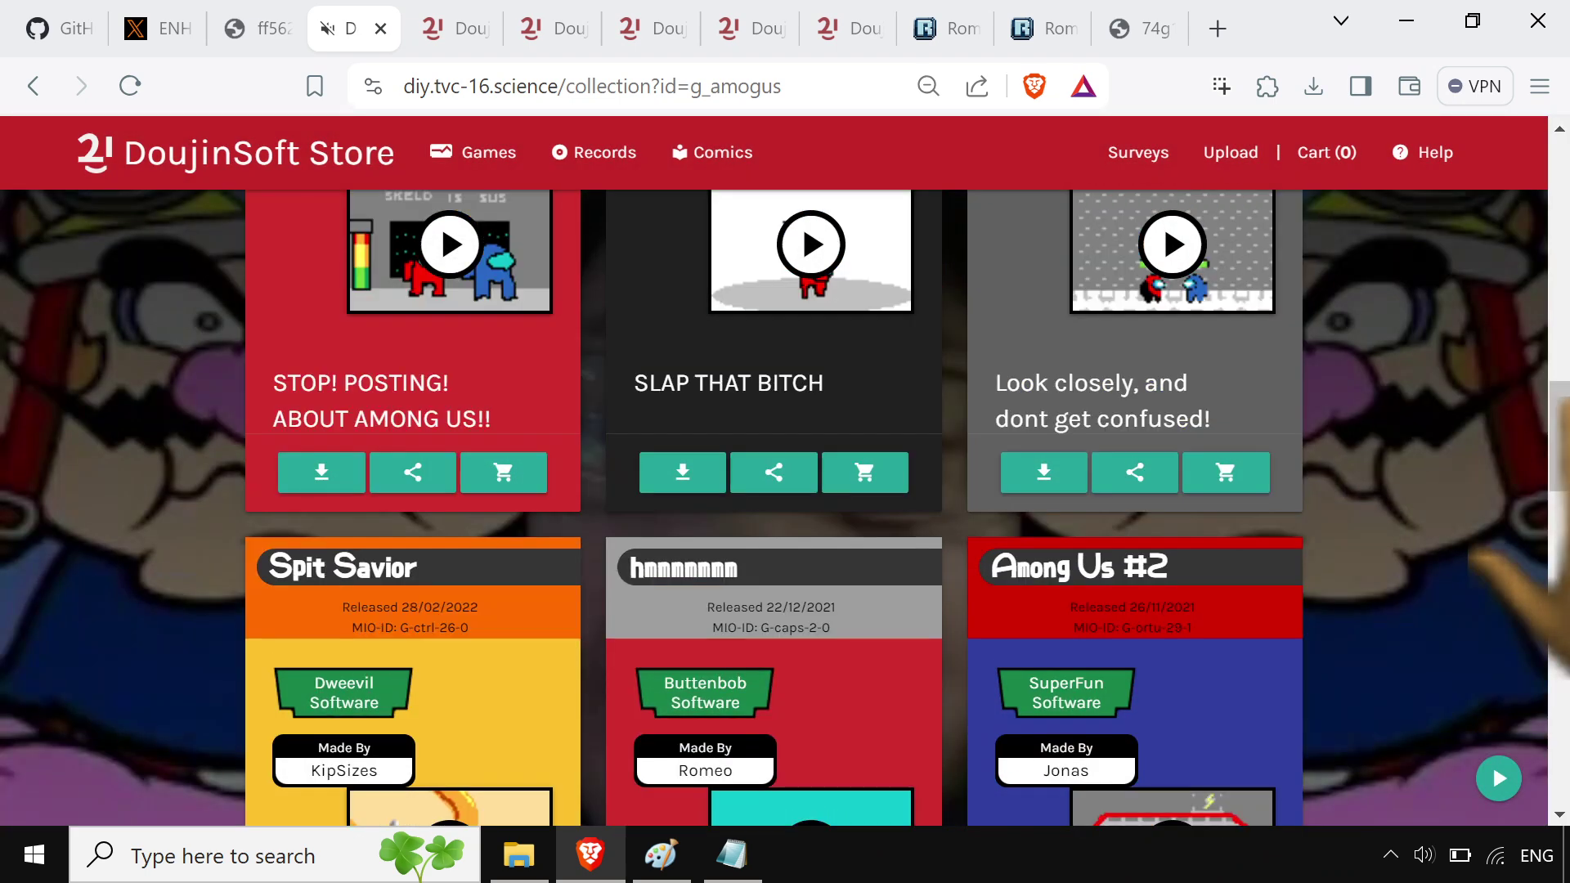
{"action": "scroll", "coordinate": [773, 507], "scroll_direction": "up", "scroll_amount": 15}
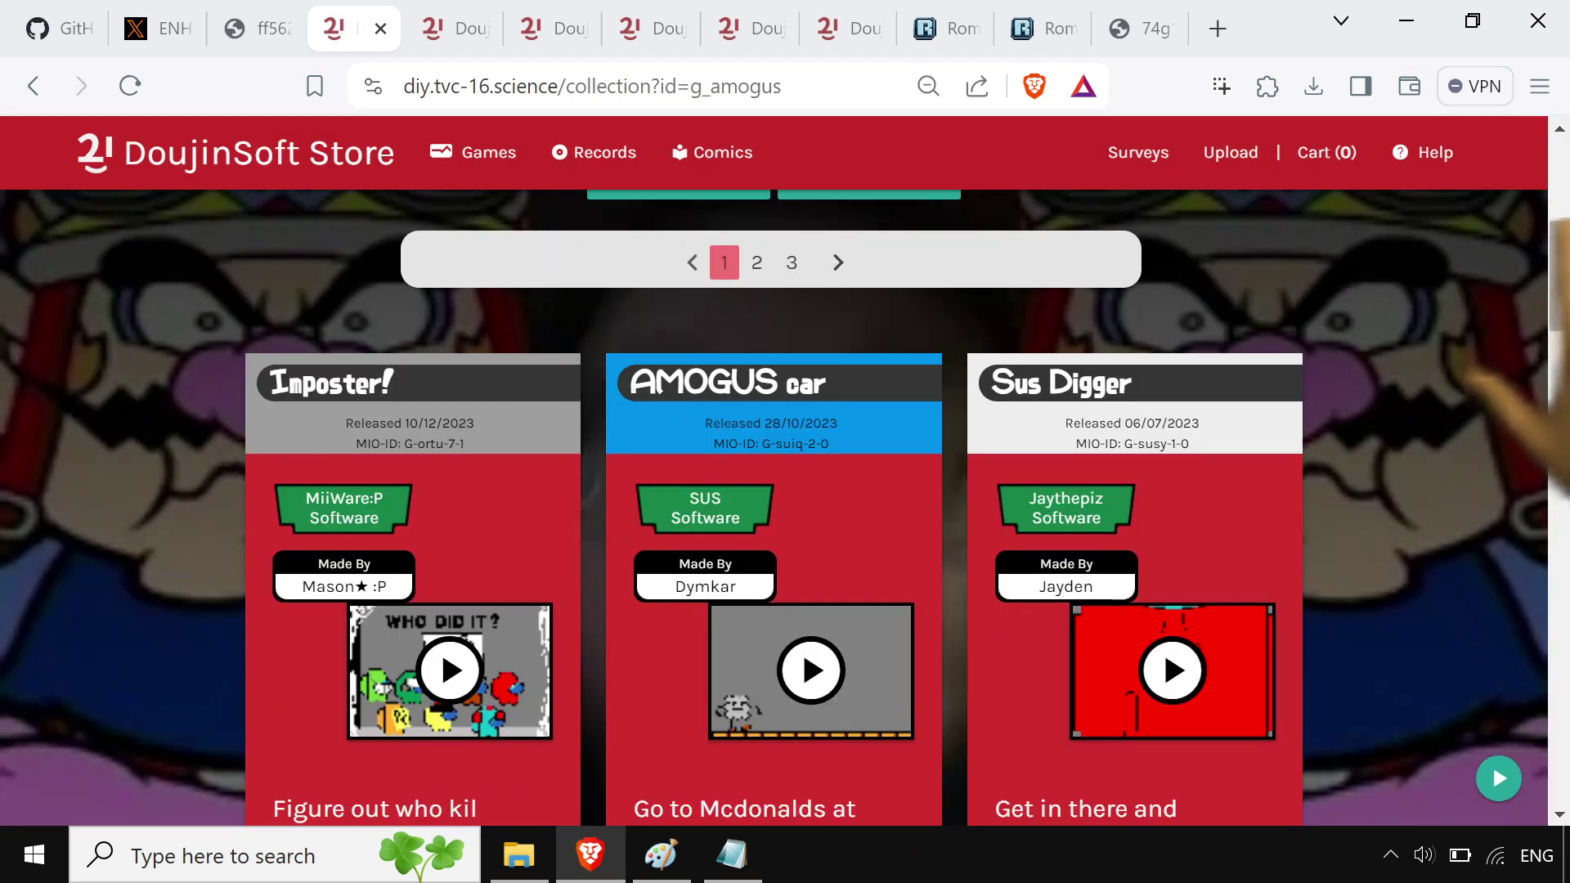
{"action": "left_click", "coordinate": [846, 28]}
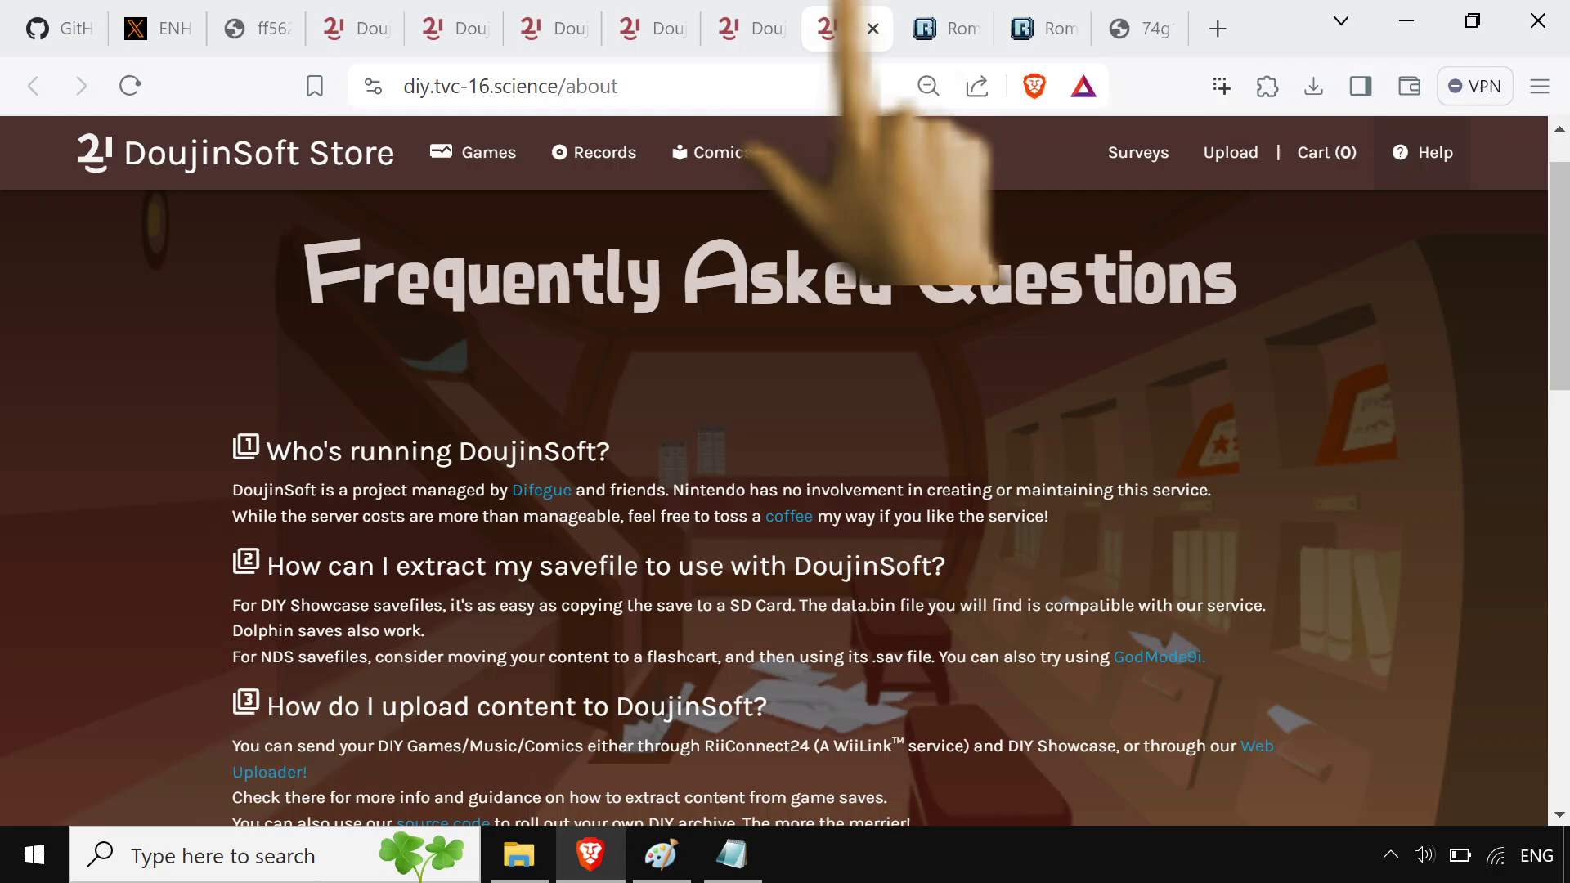
{"action": "scroll", "coordinate": [1471, 492], "scroll_direction": "down", "scroll_amount": 3}
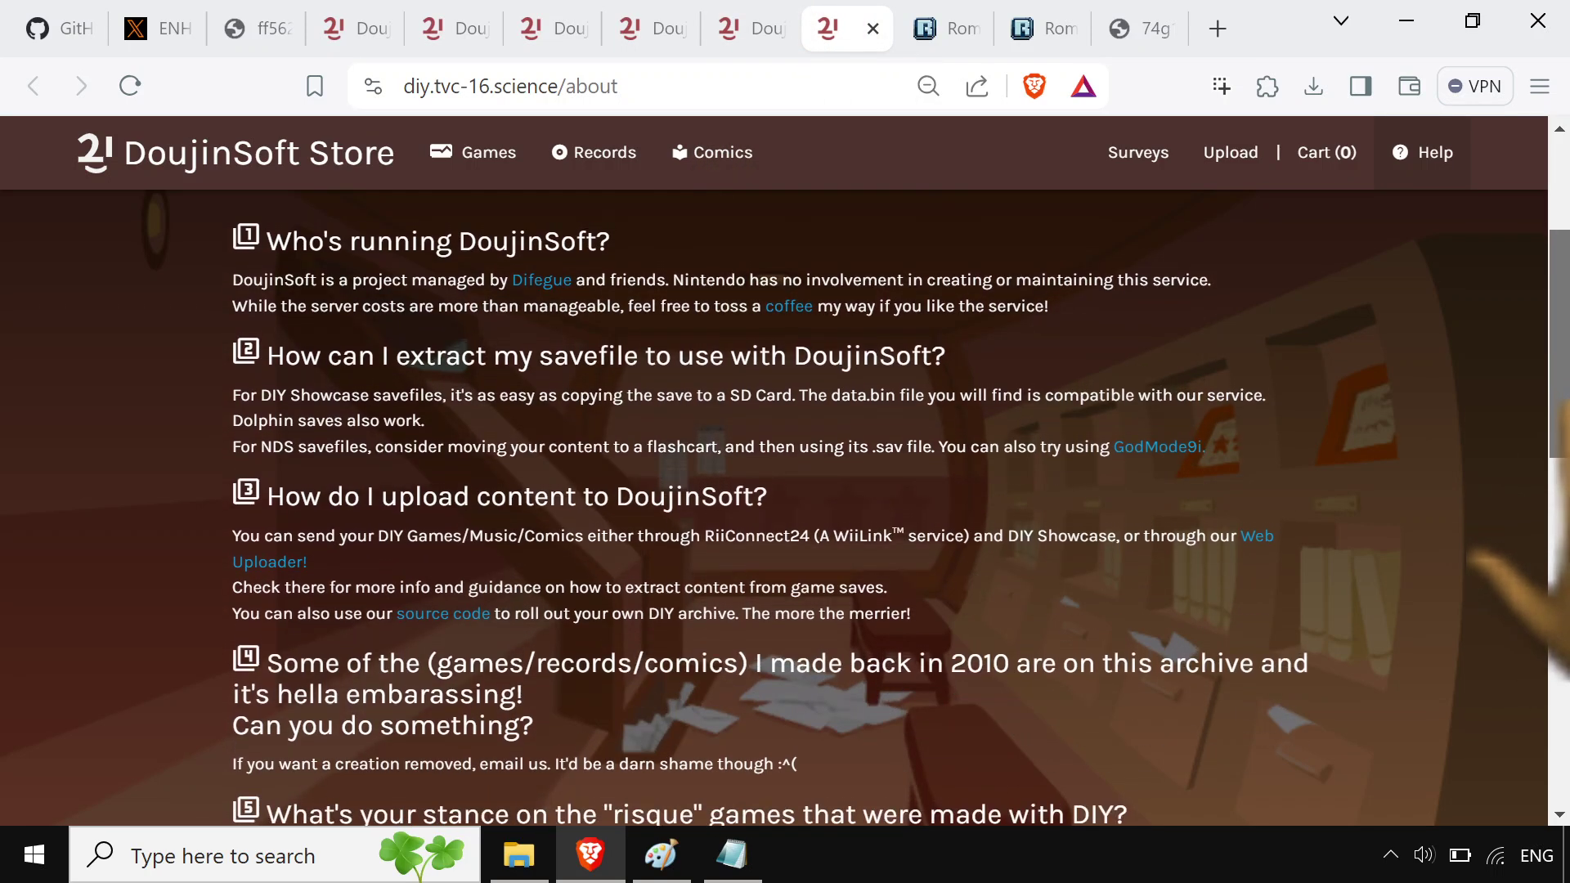
{"action": "scroll", "coordinate": [1484, 572], "scroll_direction": "down", "scroll_amount": 1}
{"action": "scroll", "coordinate": [1521, 597], "scroll_direction": "down", "scroll_amount": 6}
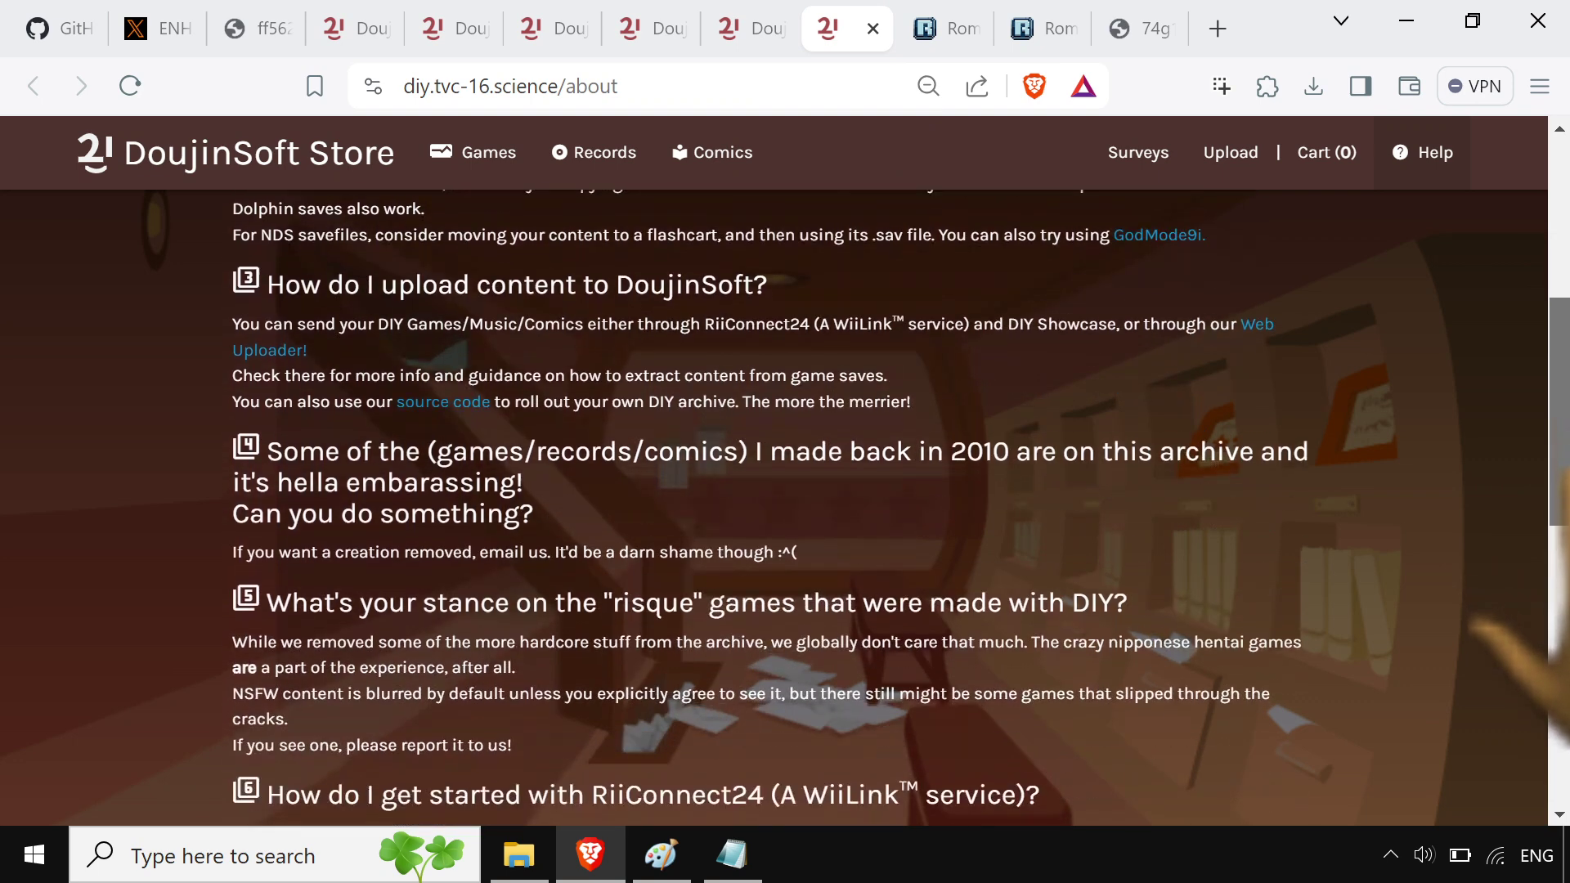
{"action": "scroll", "coordinate": [1505, 704], "scroll_direction": "down", "scroll_amount": 2}
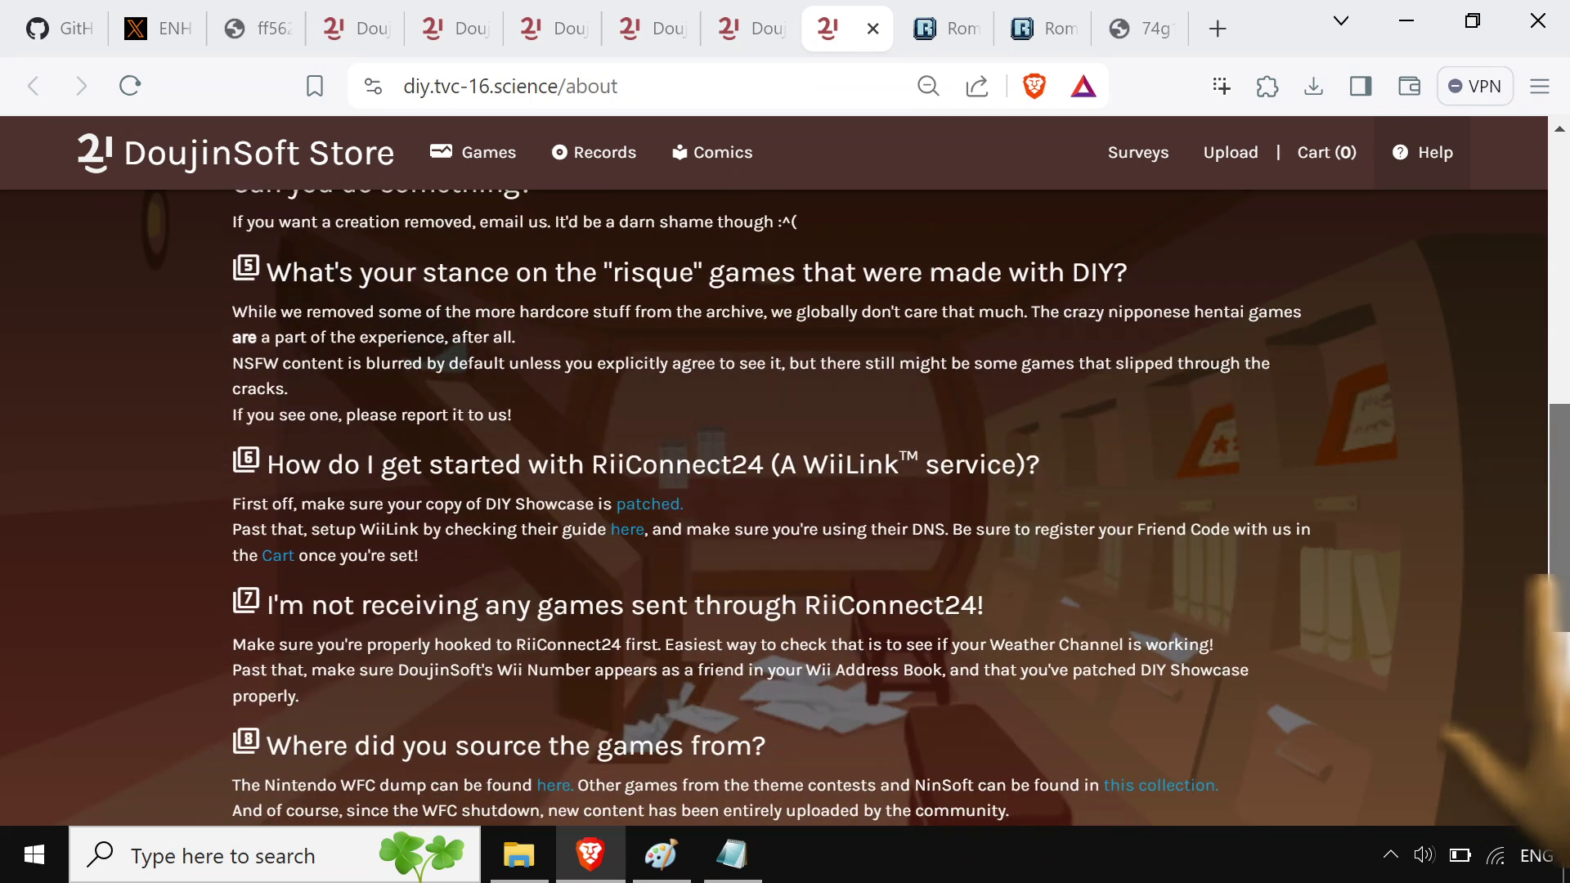
{"action": "scroll", "coordinate": [899, 507], "scroll_direction": "down", "scroll_amount": 2}
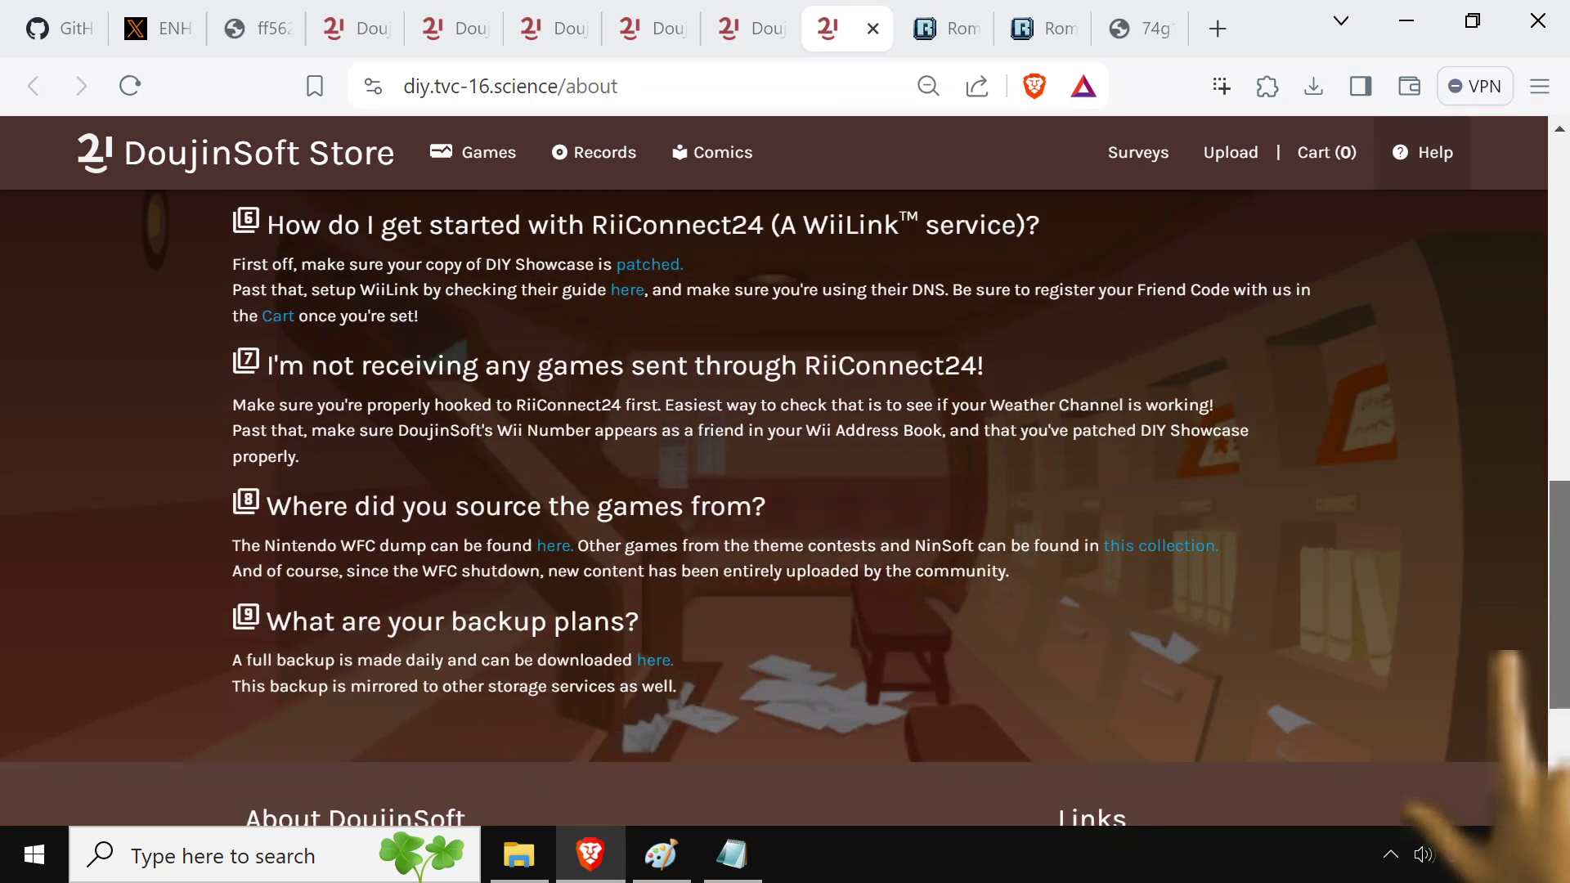
{"action": "scroll", "coordinate": [899, 506], "scroll_direction": "up", "scroll_amount": 1}
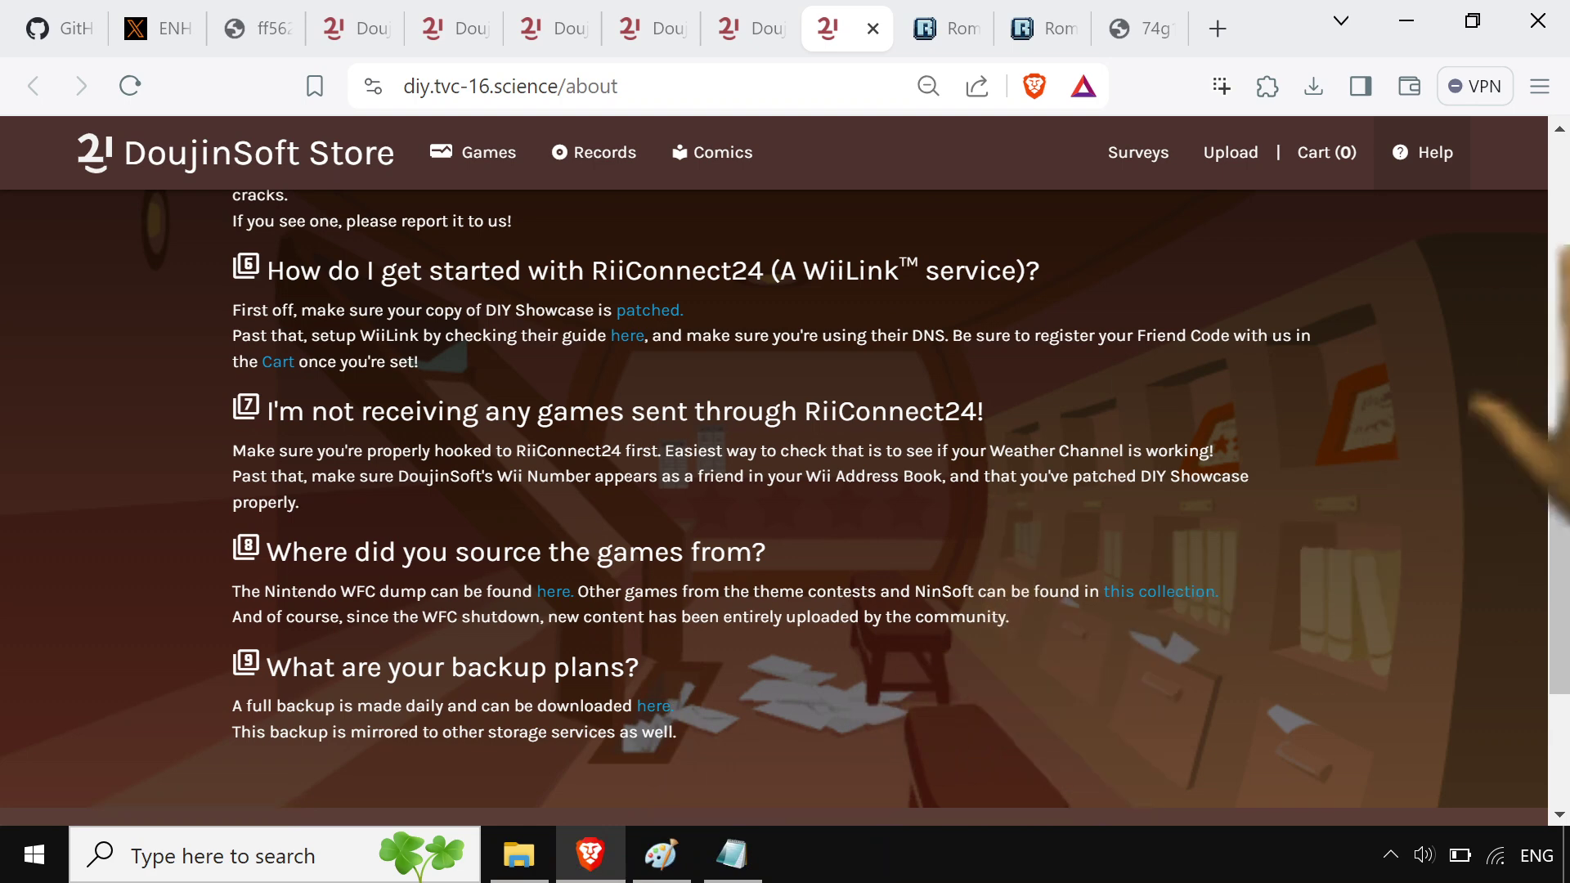
{"action": "scroll", "coordinate": [774, 490], "scroll_direction": "up", "scroll_amount": 10}
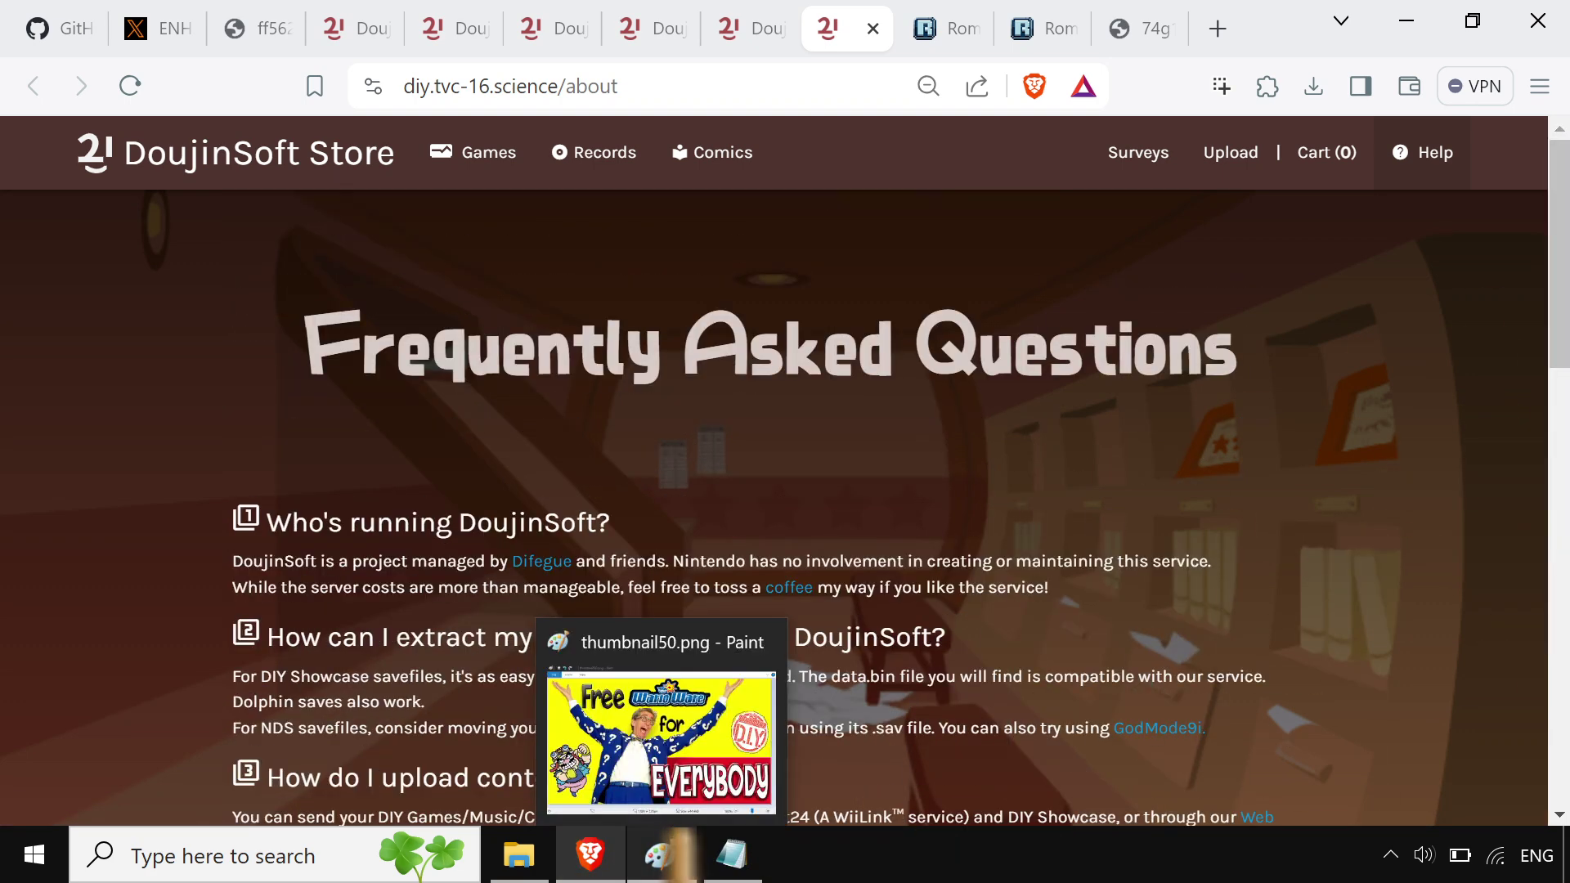
Glance at the Paint window, the WarioWare D.I.Y. post and I WANT YOU poster, then return to the Records page
{"action": "left_click", "coordinate": [661, 854]}
{"action": "left_click", "coordinate": [97, 237]}
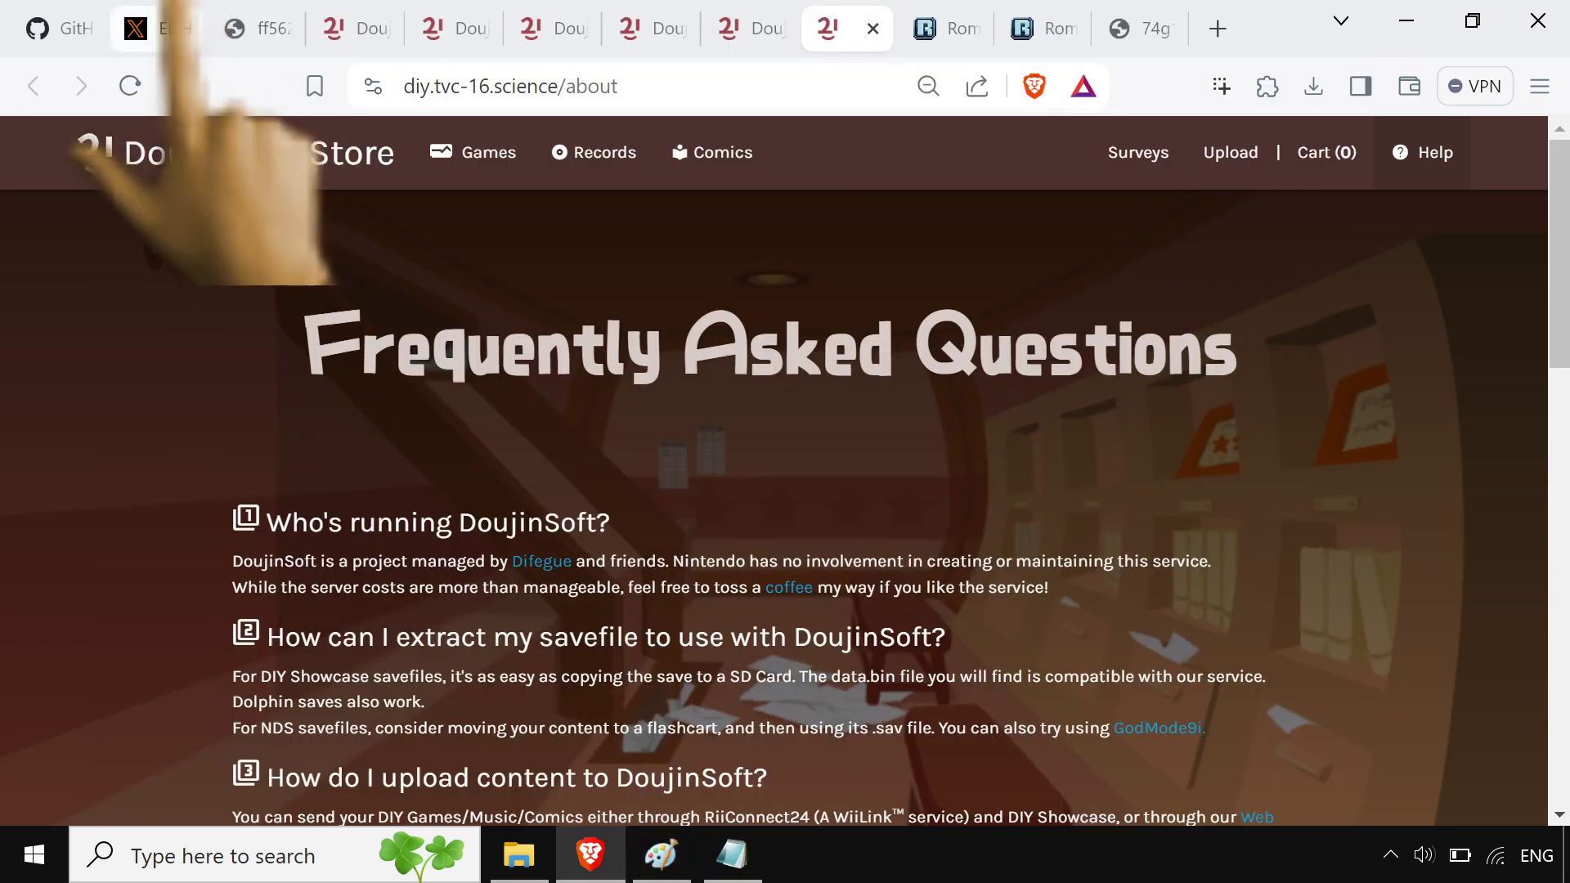
{"action": "left_click", "coordinate": [179, 17]}
{"action": "left_click", "coordinate": [249, 28]}
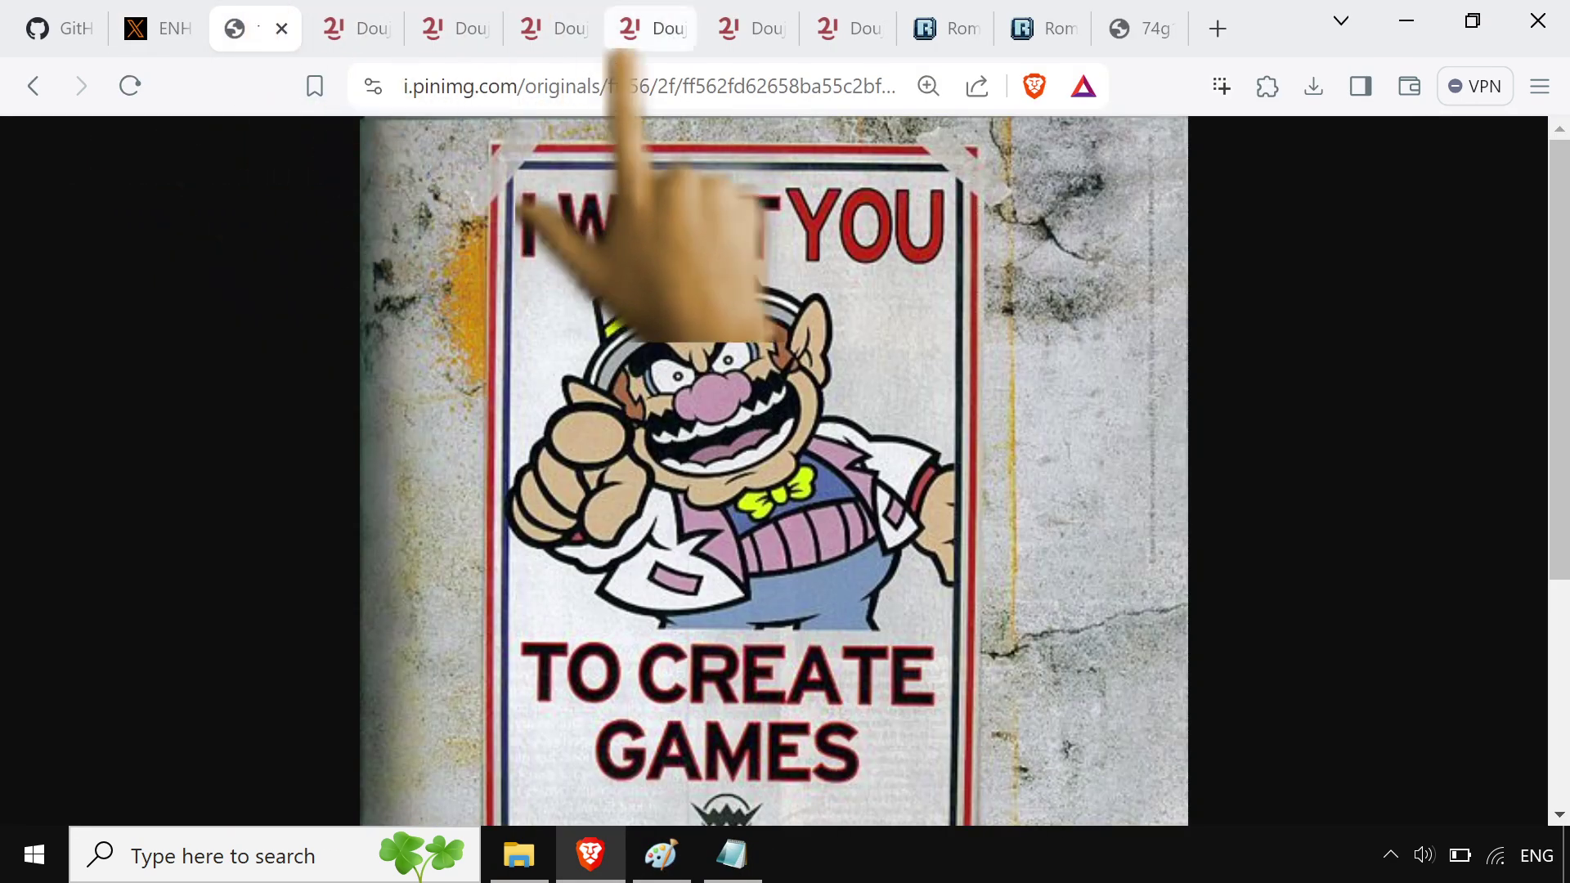
{"action": "left_click", "coordinate": [462, 28]}
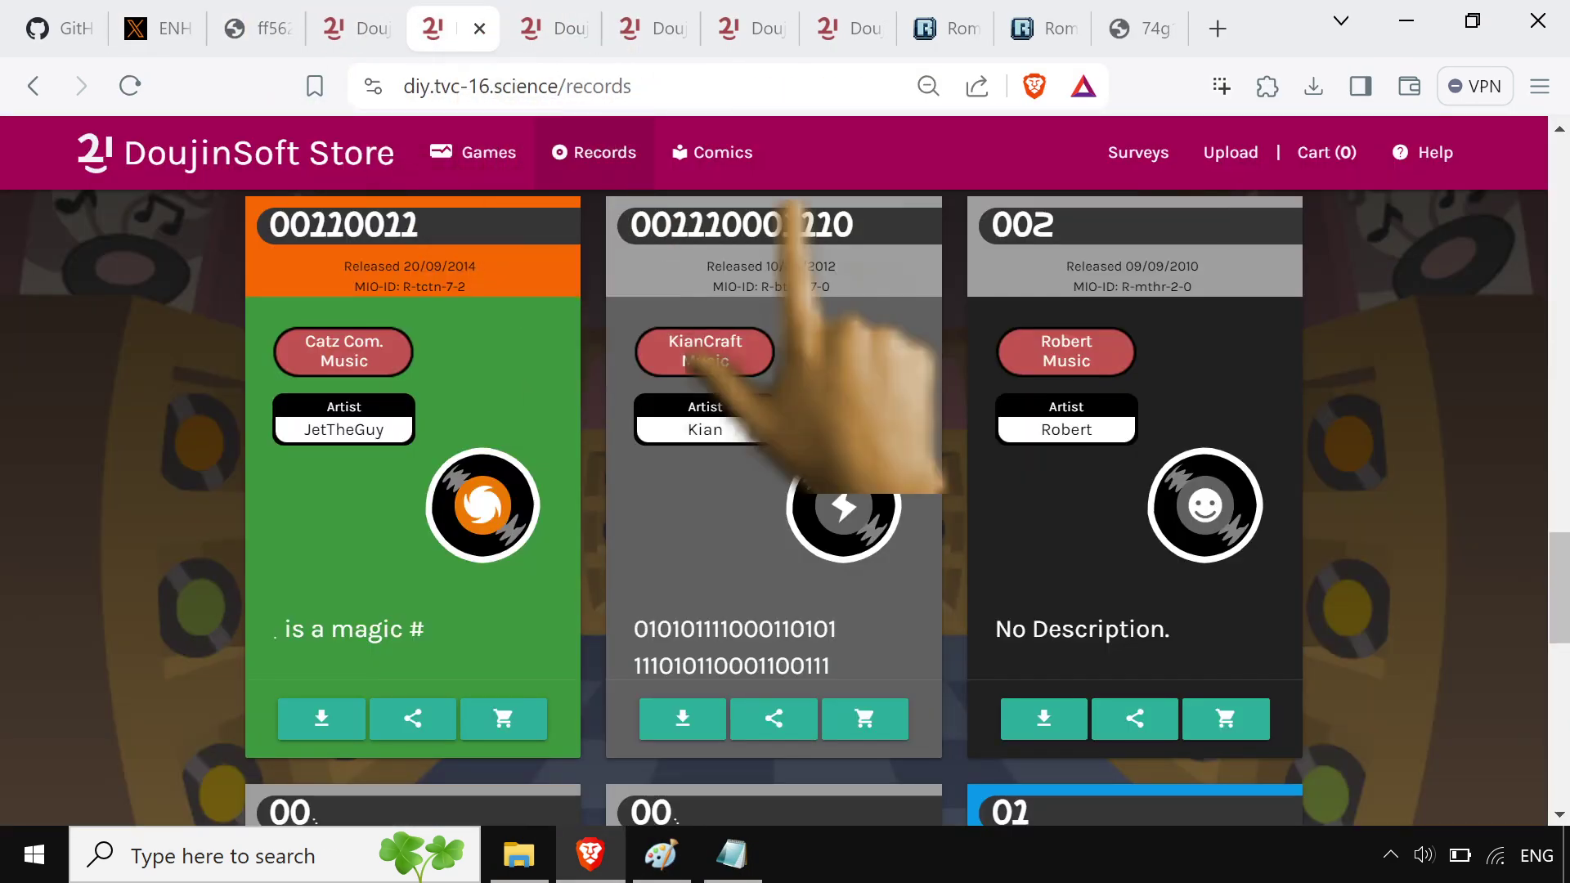